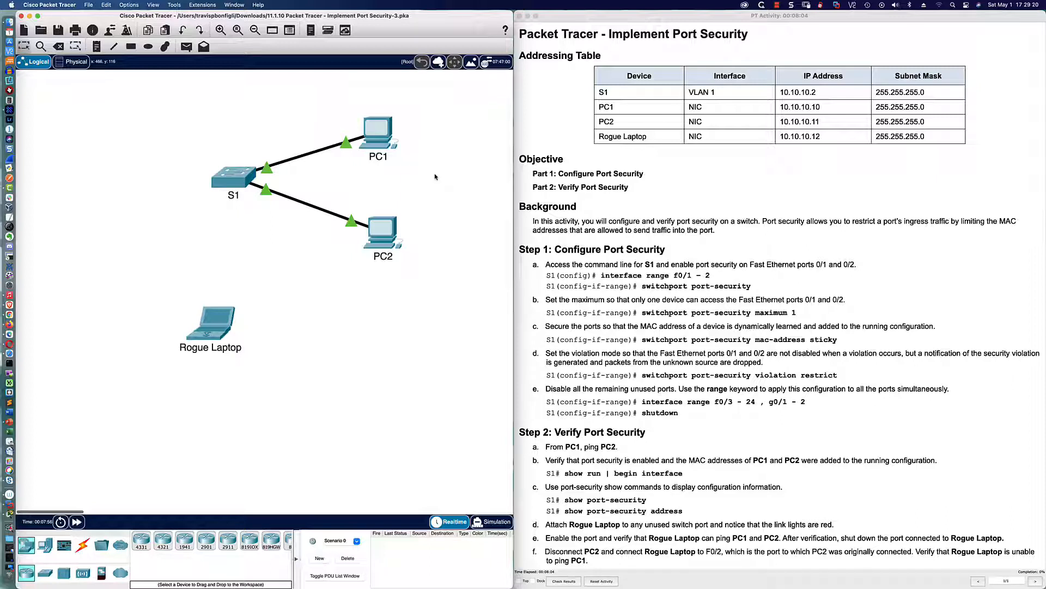
scroll(435, 177, "right", 1)
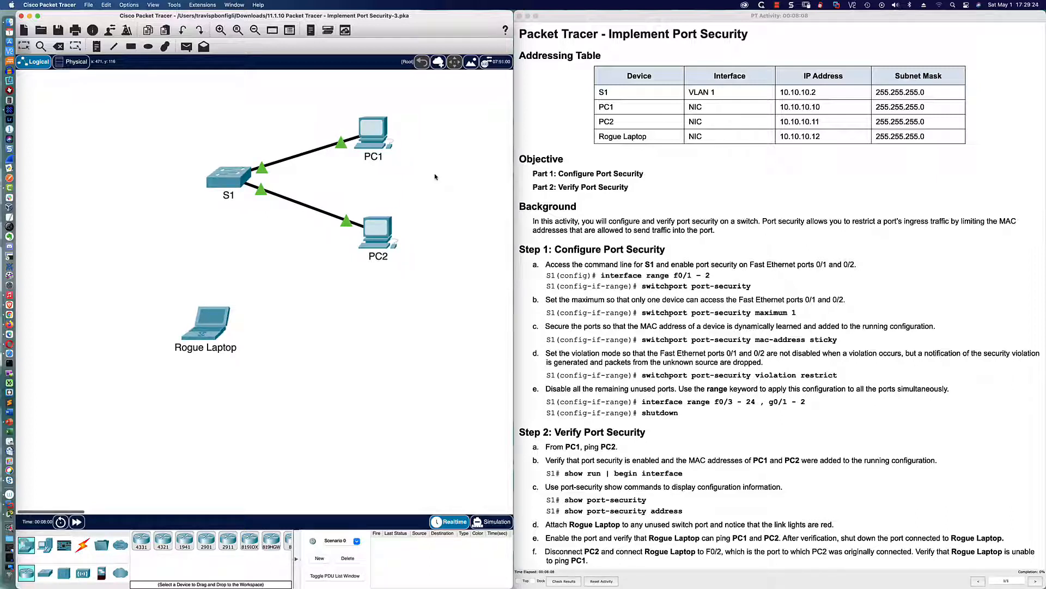
scroll(436, 177, "left", 1)
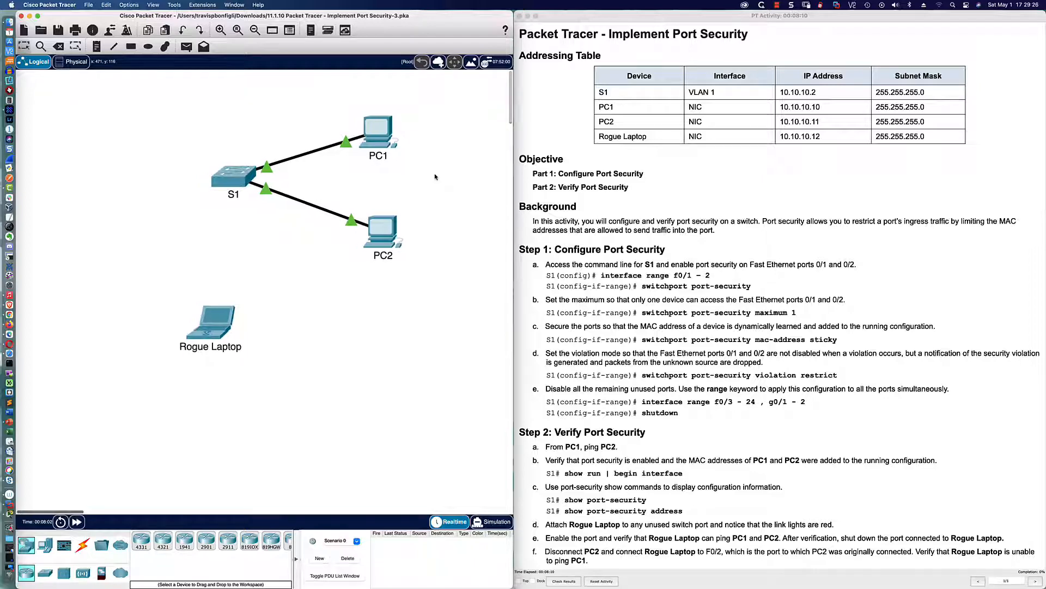
scroll(435, 177, "up", 1)
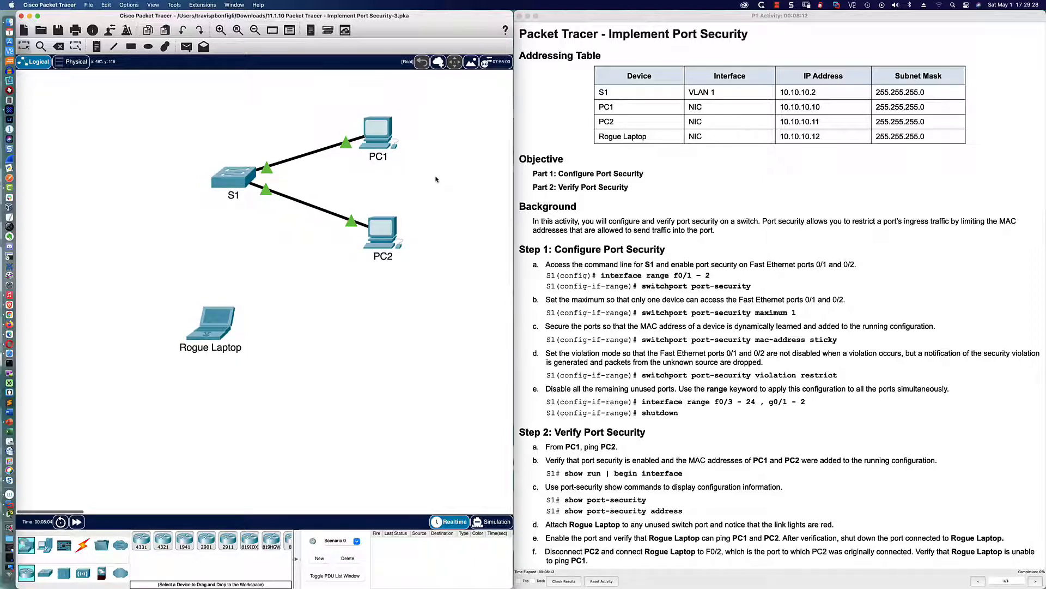
Step: Bring the port security instructions into view and open switch S1's command line in a widened window beneath the topology
scroll(703, 170, "down", 2)
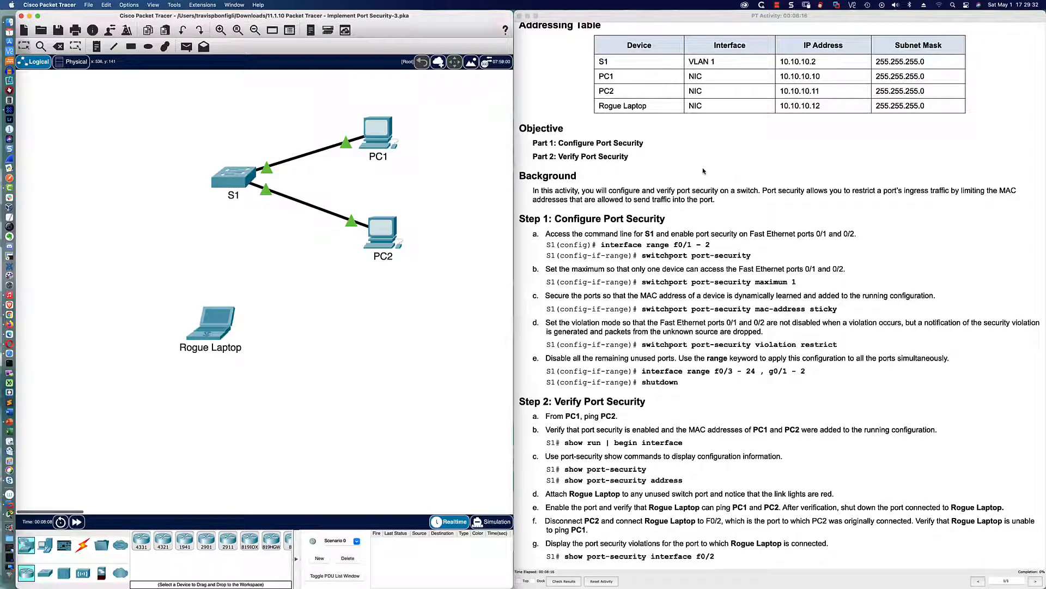
scroll(703, 170, "down", 1)
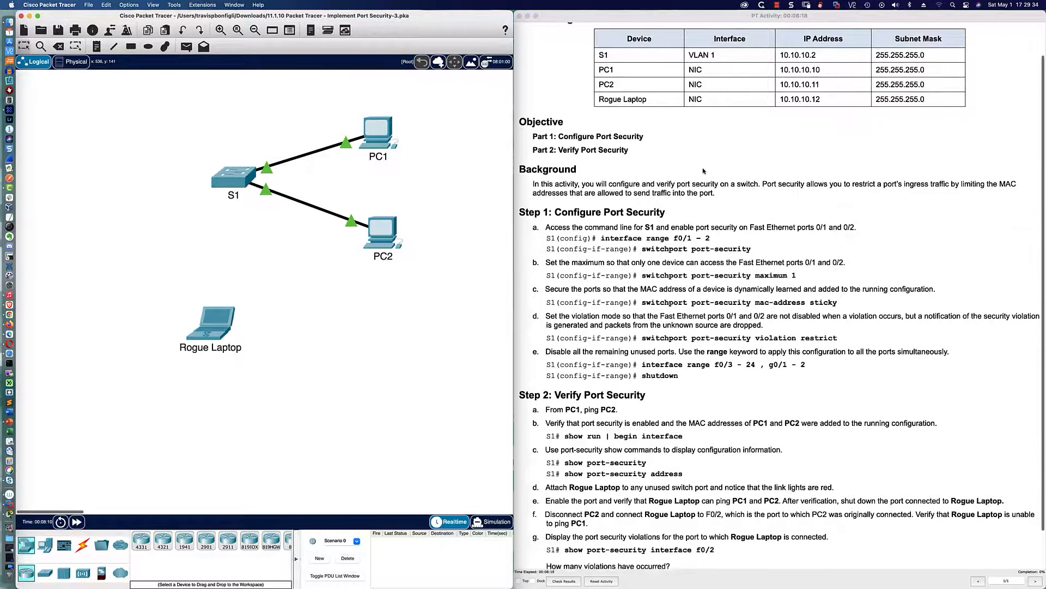
scroll(703, 170, "down", 2)
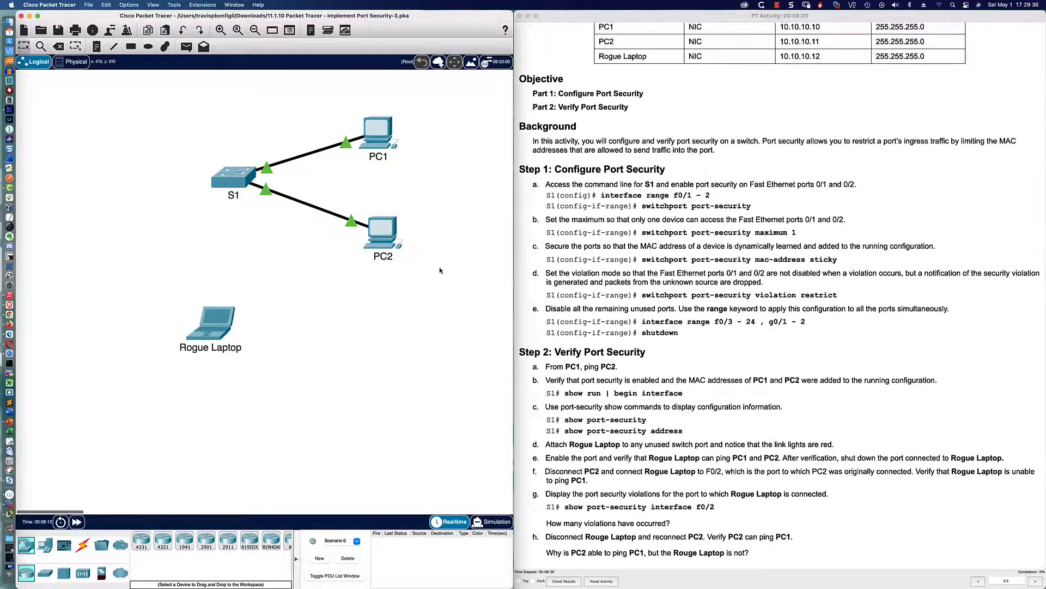
left_click(228, 181)
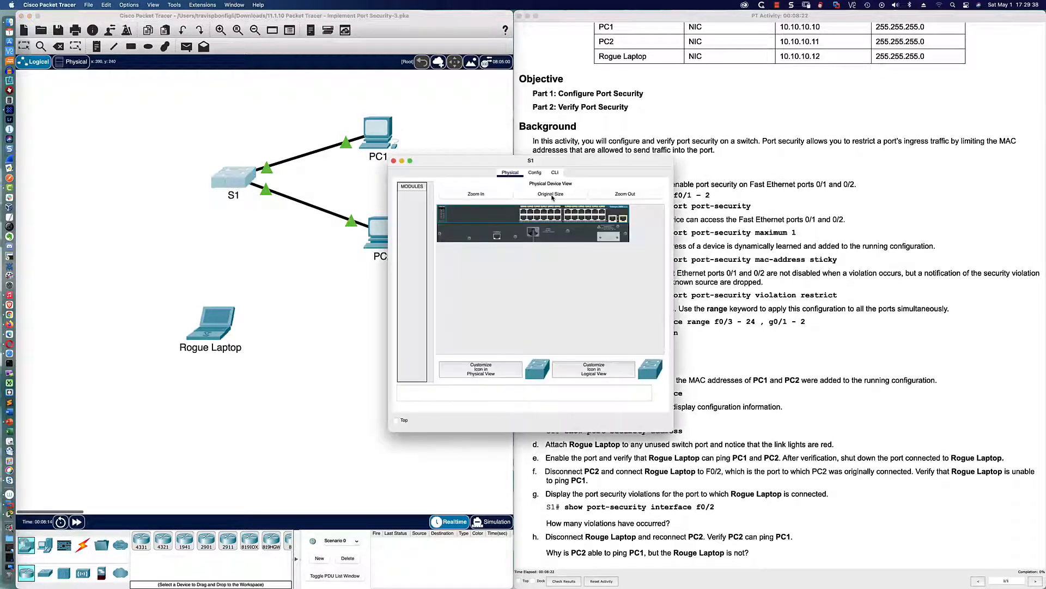
left_click_drag(586, 163, 199, 249)
left_click(254, 291)
left_click(290, 315)
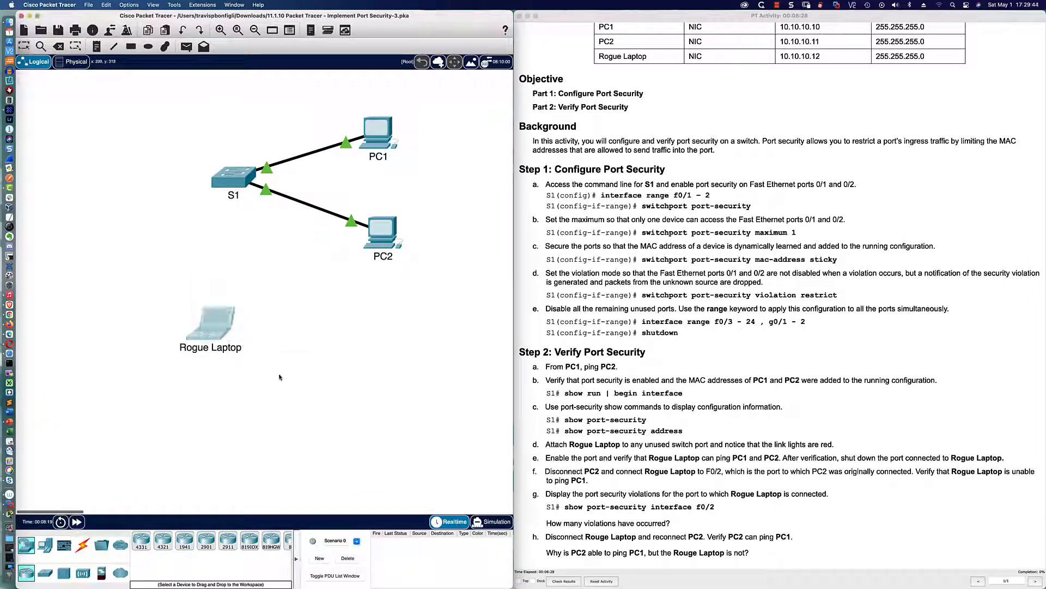
left_click(230, 184)
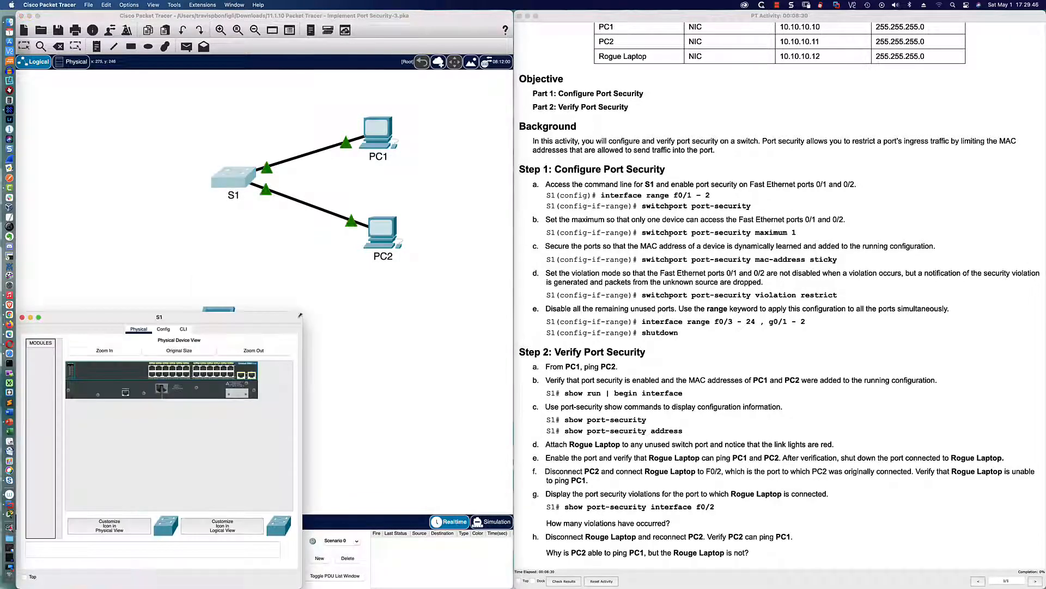
left_click_drag(302, 313, 511, 284)
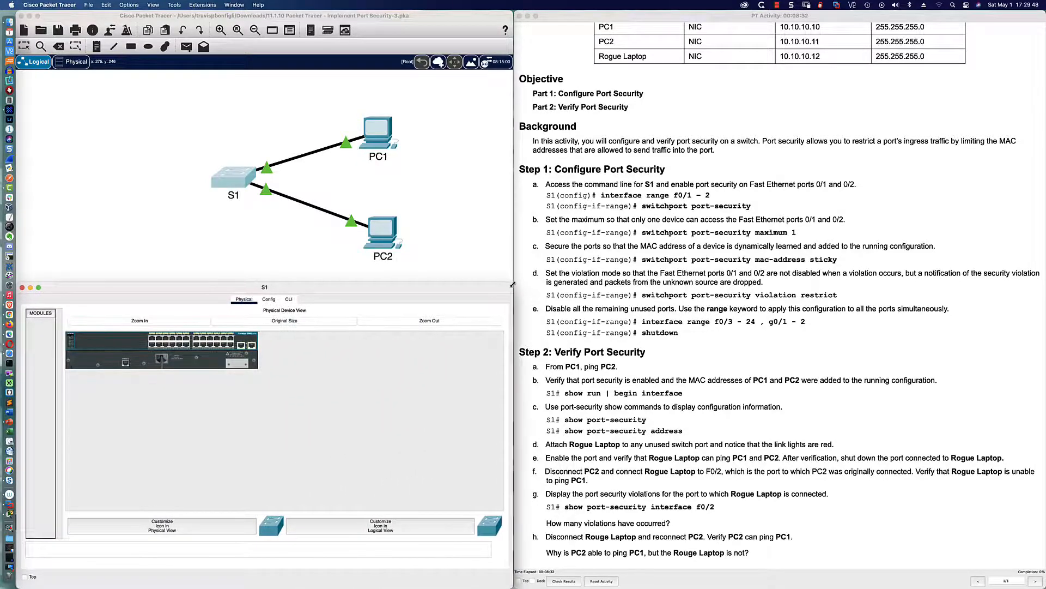
left_click(287, 301)
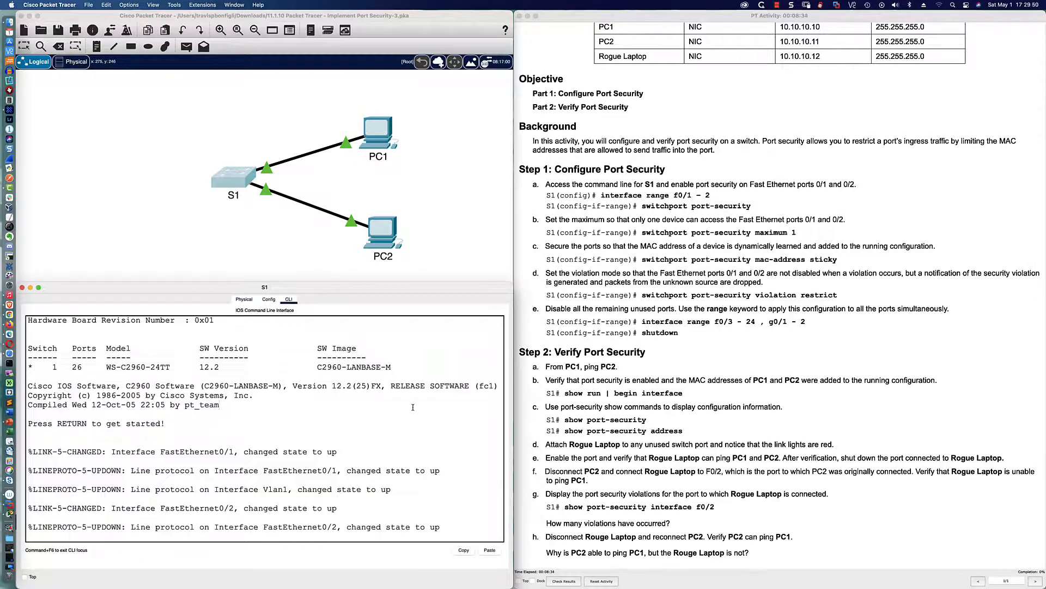
Step: Start the S1 console session and enter privileged EXEC mode with en
key("Return")
key("Return")
key("Return")
key("Return")
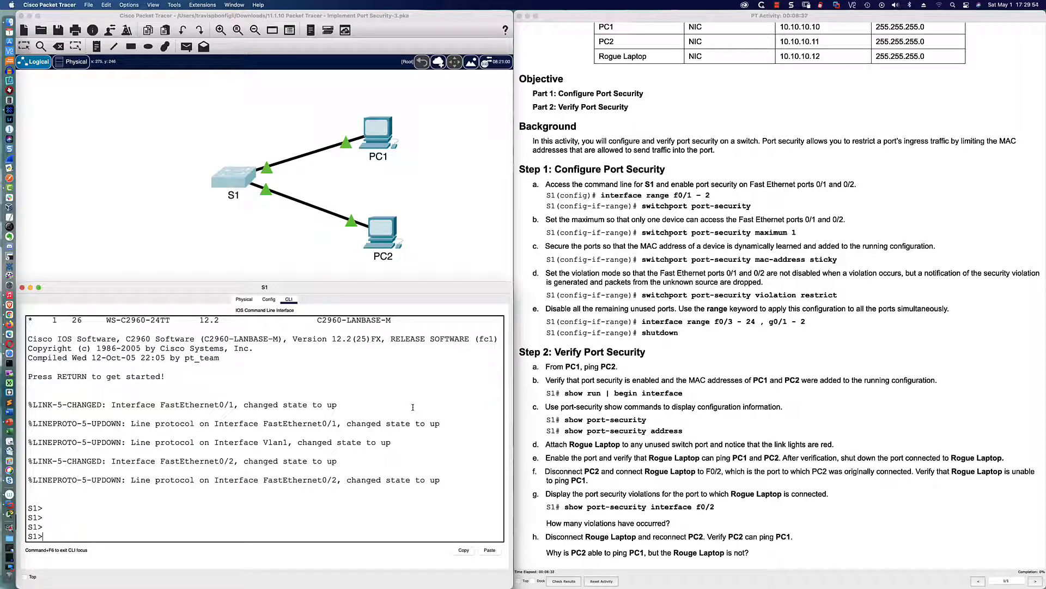
type("en")
key("Return")
key("Return")
key("Return")
key("Return")
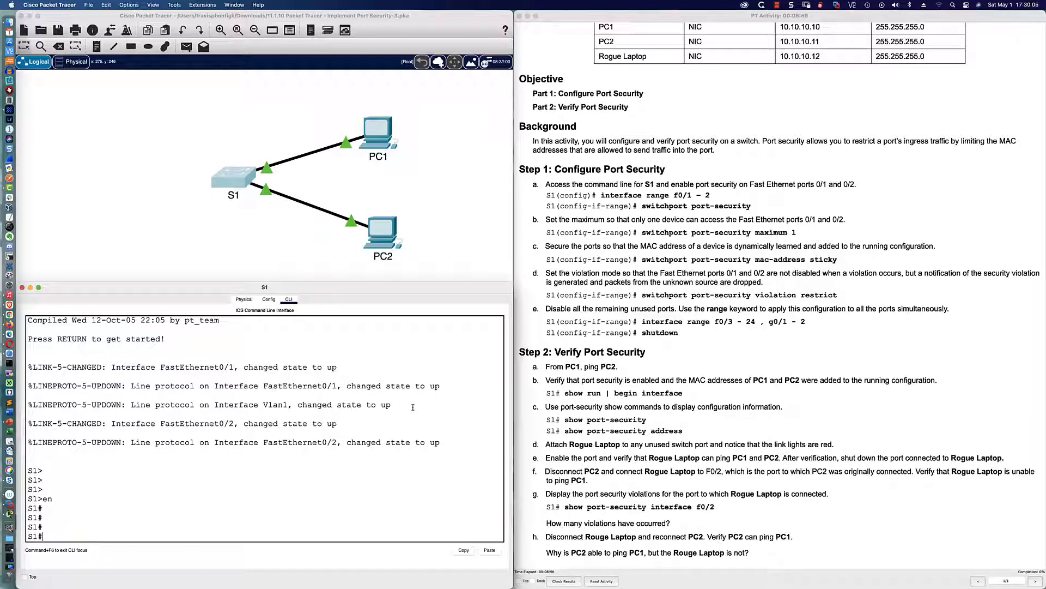
Step: List S1's interface status with sh ip int bri and compare FastEthernet0/1 and 0/2 with the PC links in the topology
type("sh ip int bri")
key("Return")
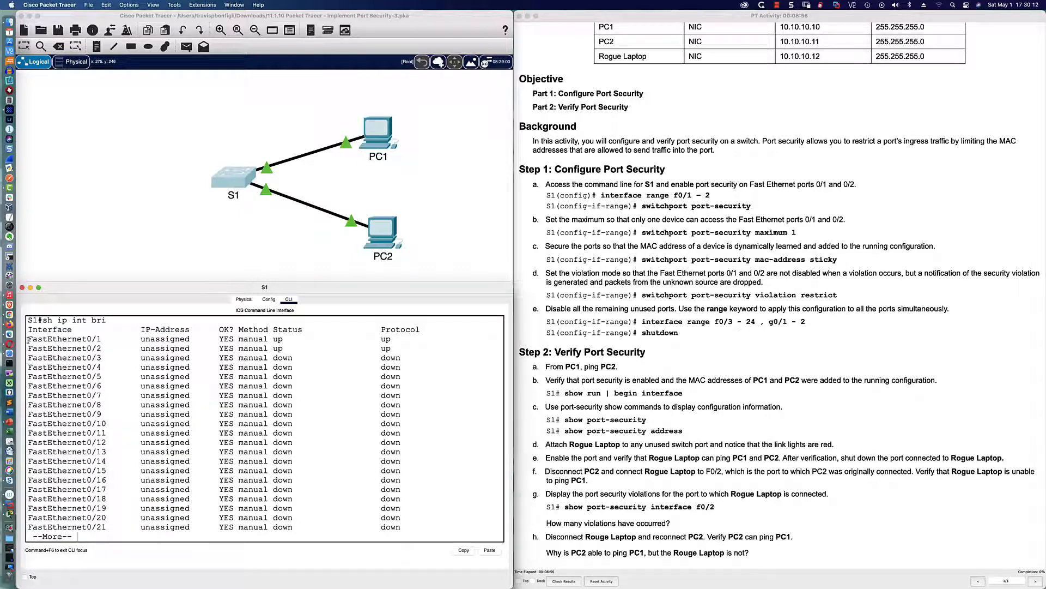
left_click_drag(29, 338, 402, 345)
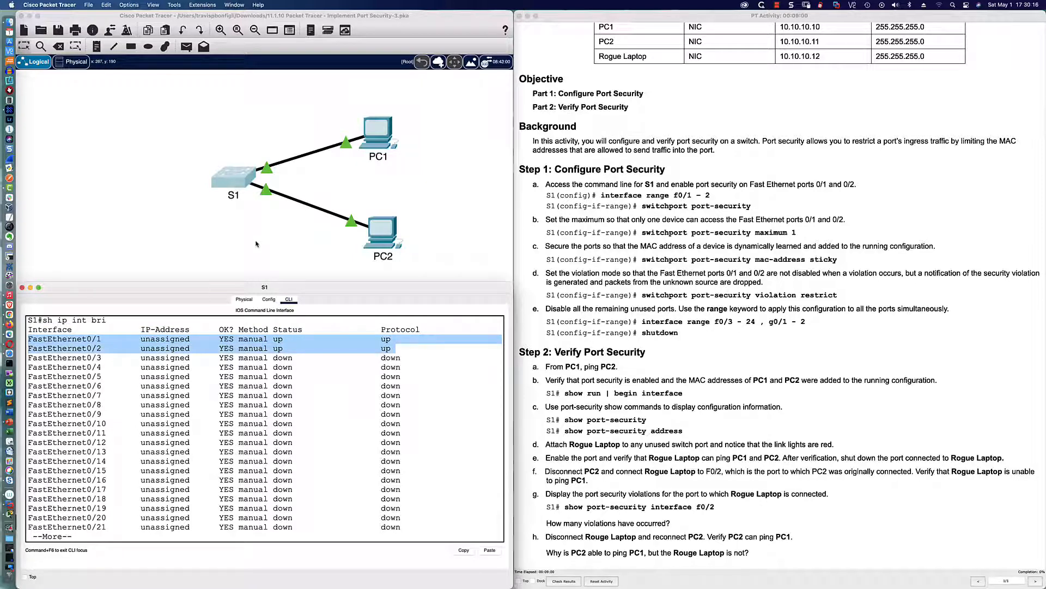
left_click(285, 212)
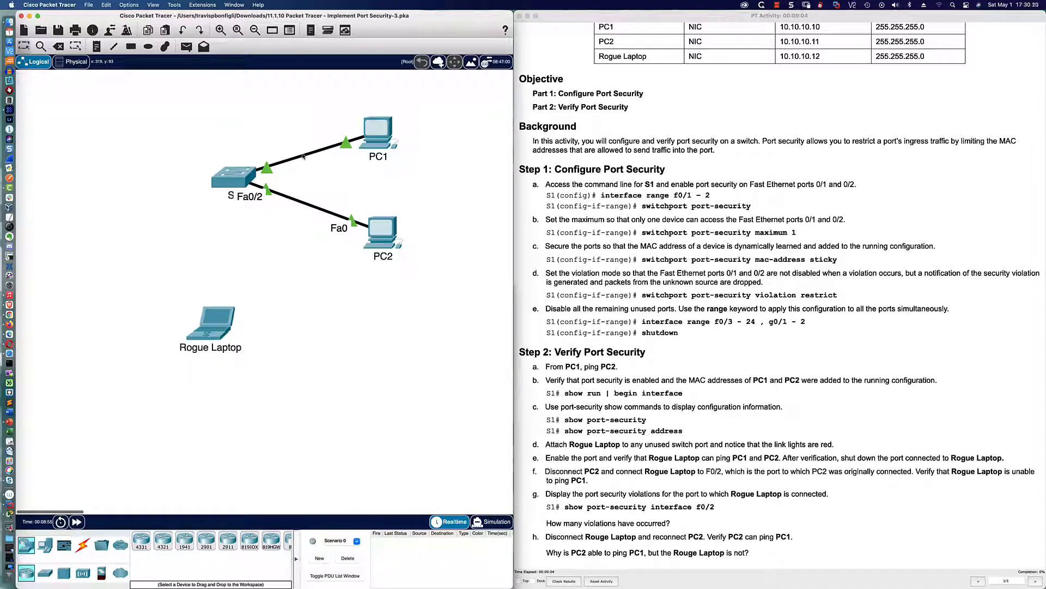
Step: Return to S1's command line, enter global configuration mode and select the interface range fa0/1-2
left_click(235, 180)
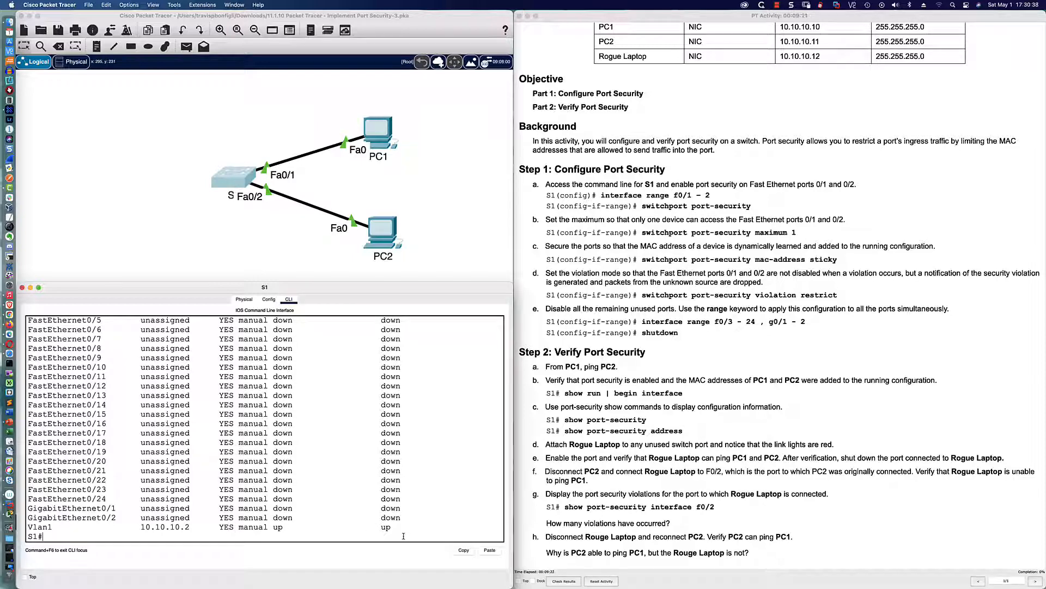
key("Return")
key("Return")
key("Return")
type("conf t")
key("Return")
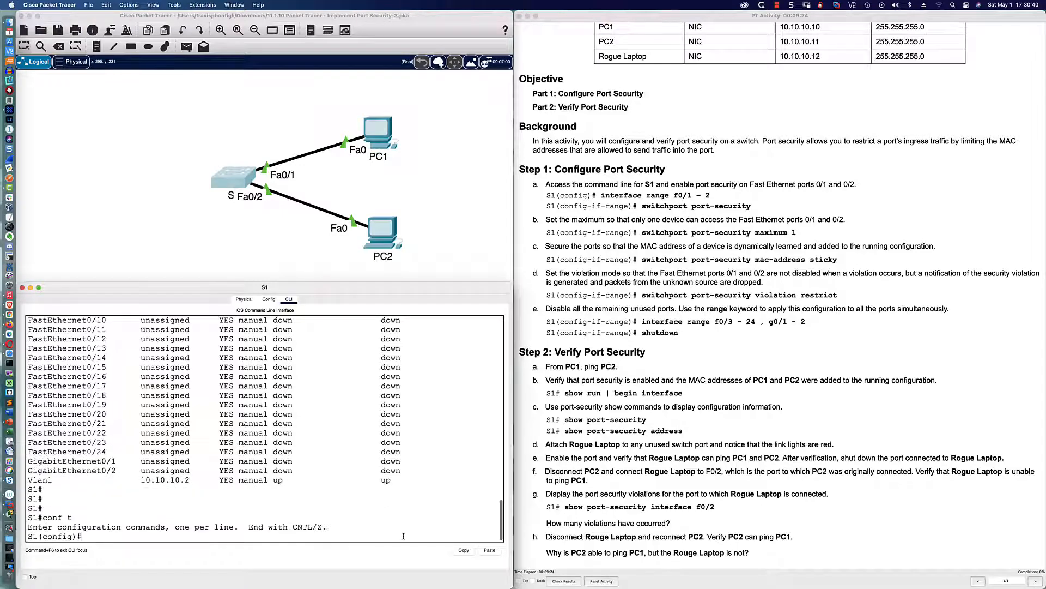
type("int ra")
key("Tab")
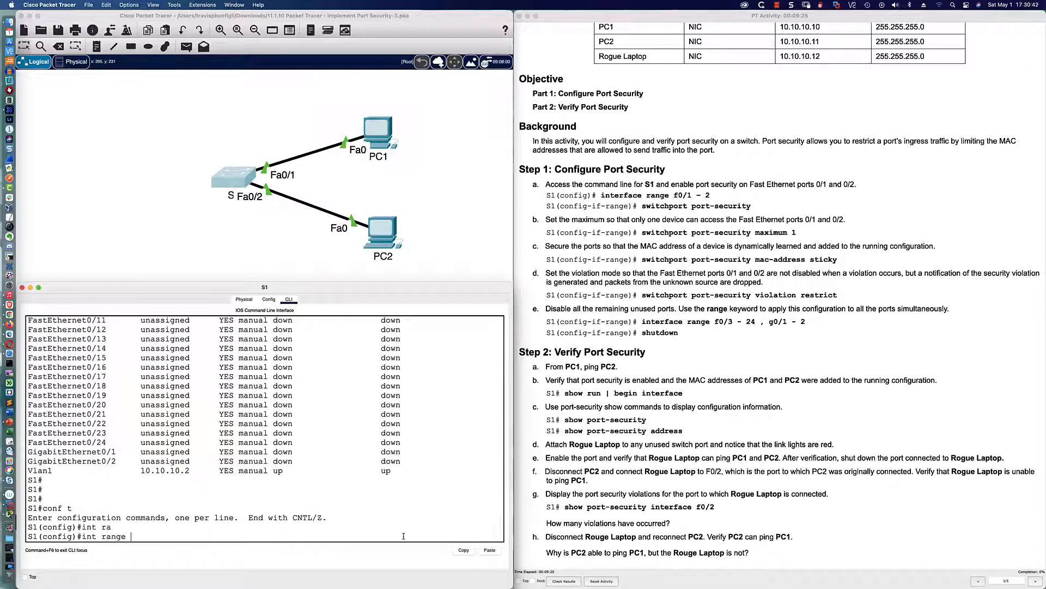
type("fa0/1-")
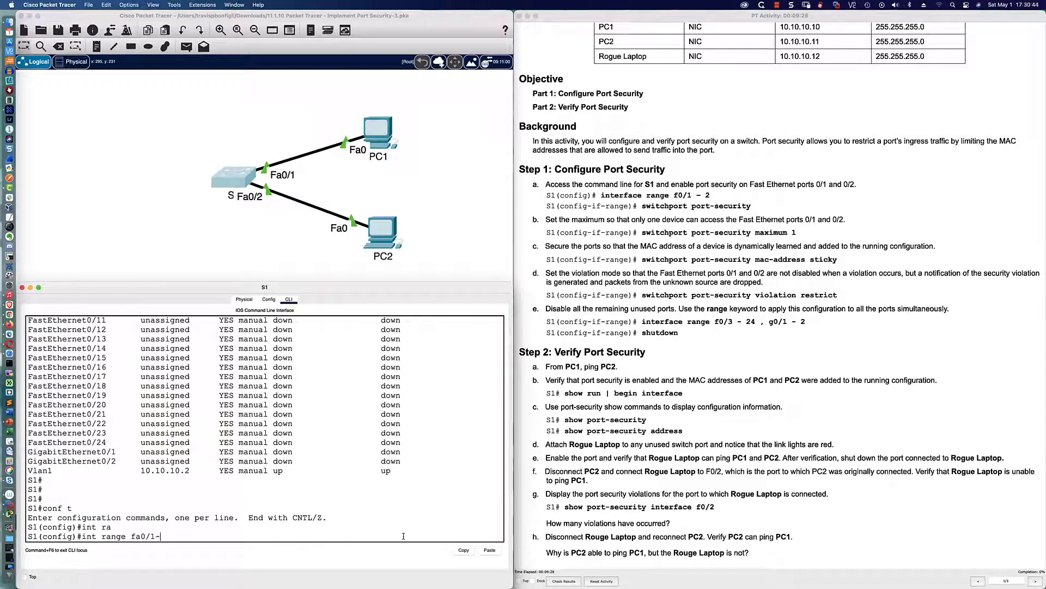
type("2")
key("Return")
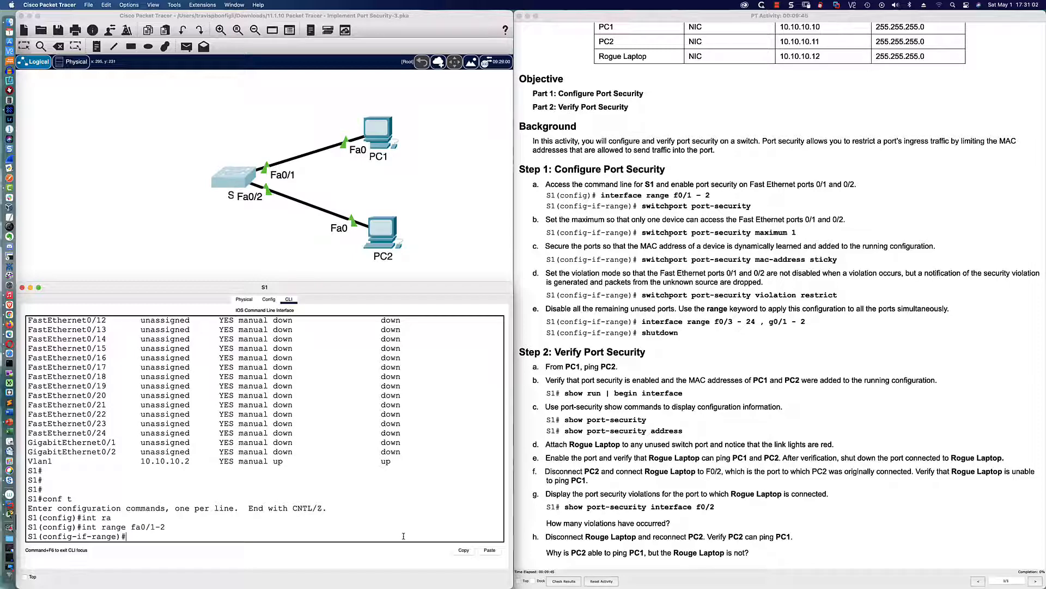
Step: Enable port security on the selected fa0/1-2 range with switchport port-security, checking the command against the Step 1 instructions
type("swi")
key("Tab")
type("port")
key("Tab")
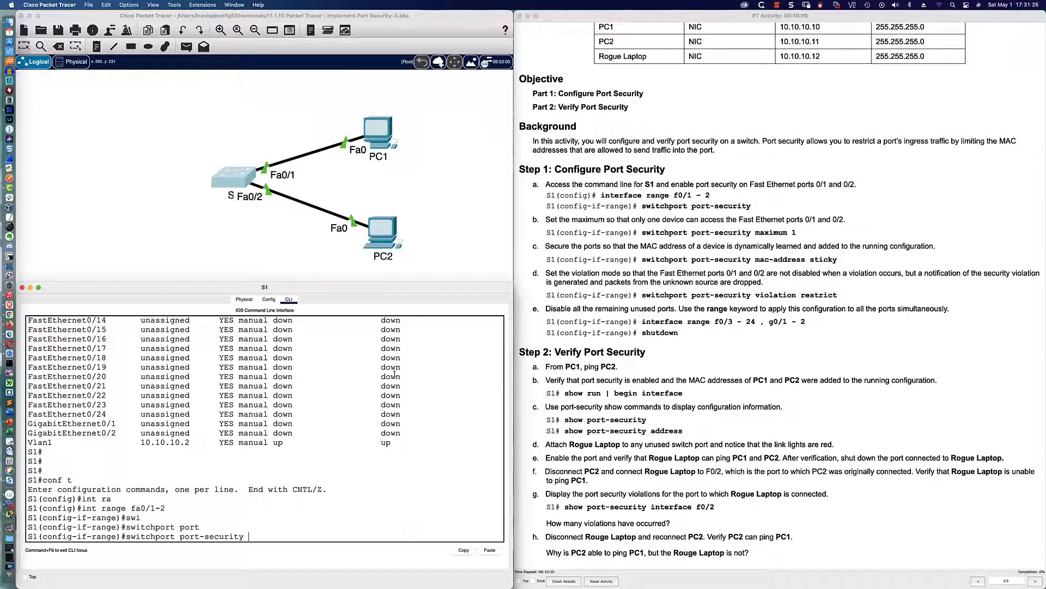
left_click_drag(641, 206, 752, 206)
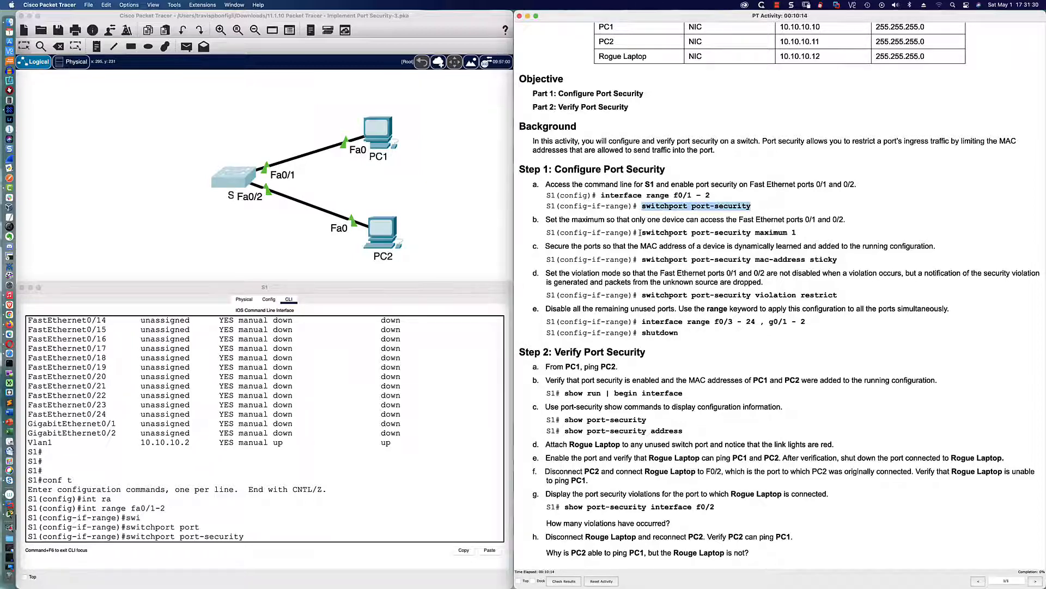
left_click_drag(640, 232, 797, 232)
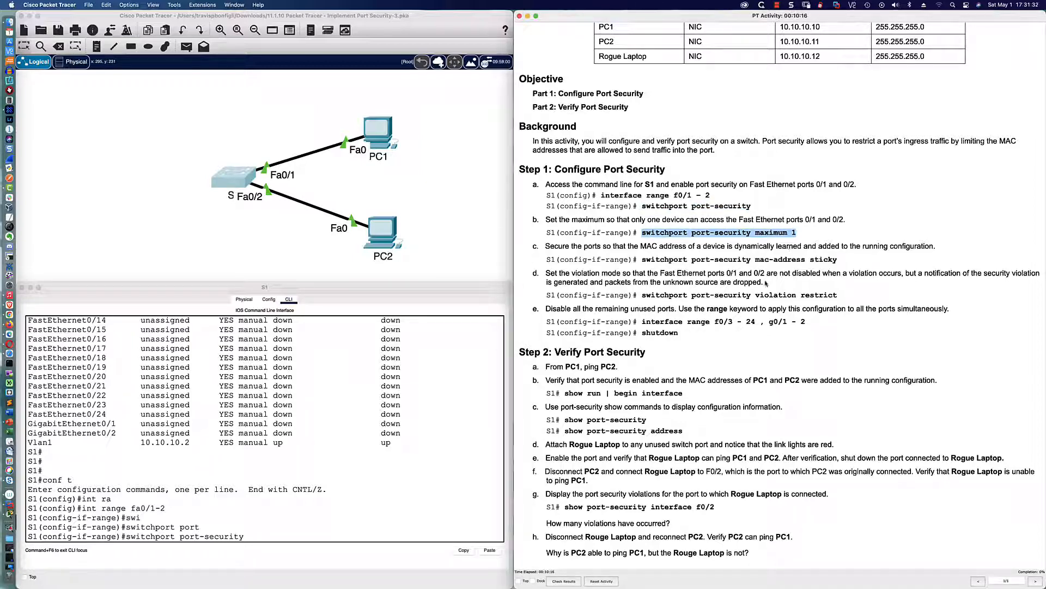
left_click_drag(640, 260, 840, 261)
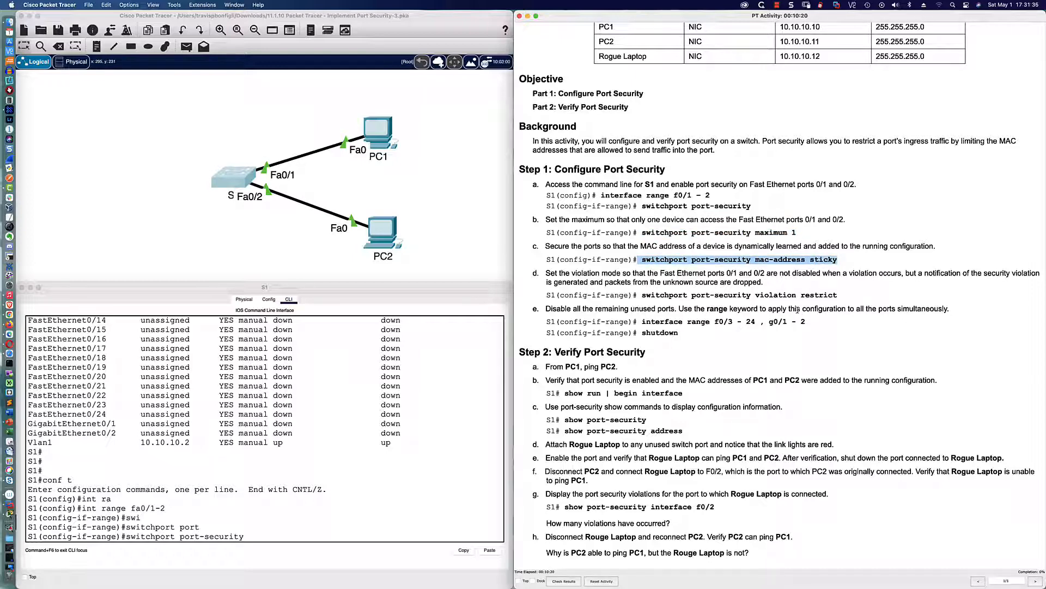
left_click_drag(643, 295, 840, 297)
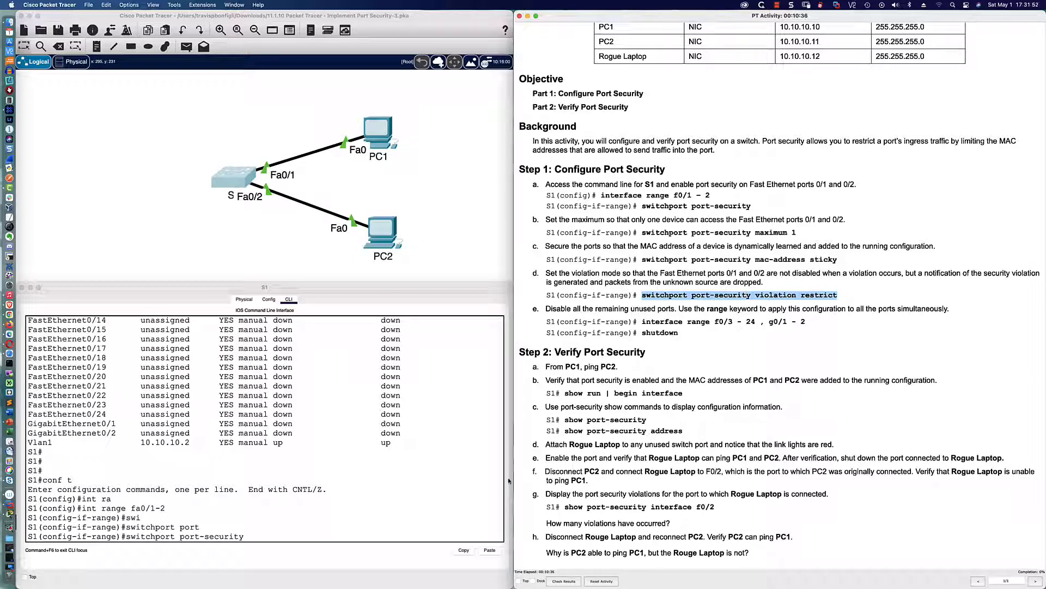
left_click(261, 538)
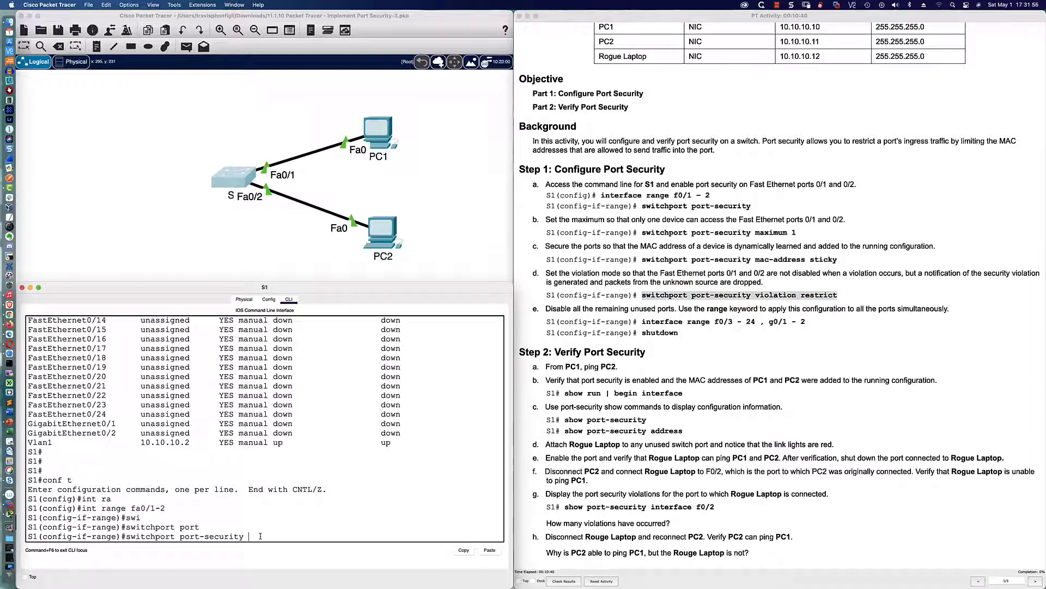
key("Return")
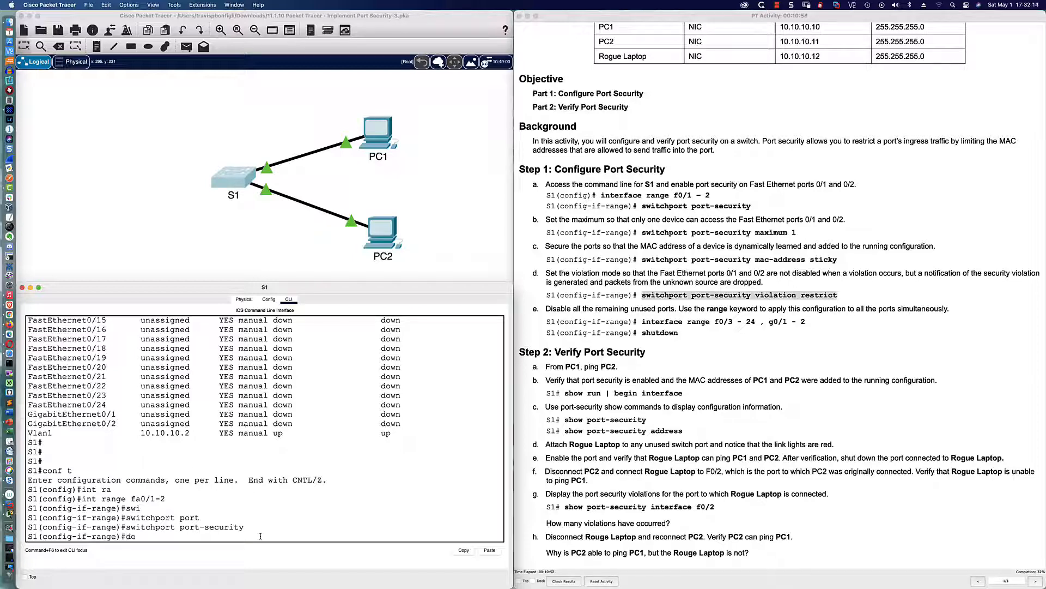
Step: Display the running configuration with do sh run and examine the FastEthernet0/1 and 0/2 entries
type("sh run")
key("Return")
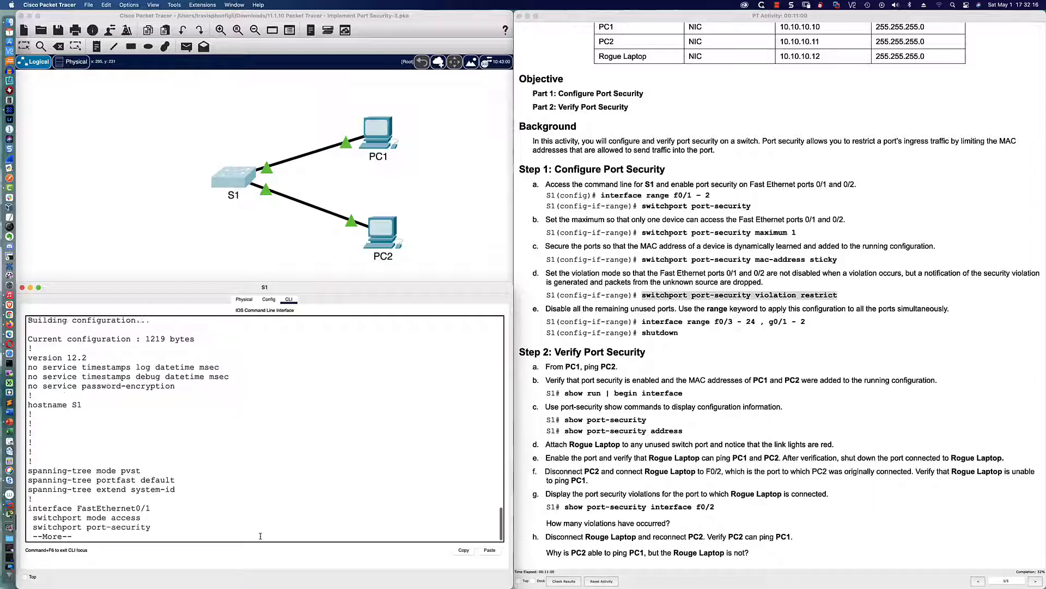
key("Return")
key("Return")
key("Return")
key("Return")
key("Return")
key("Return")
key("Return")
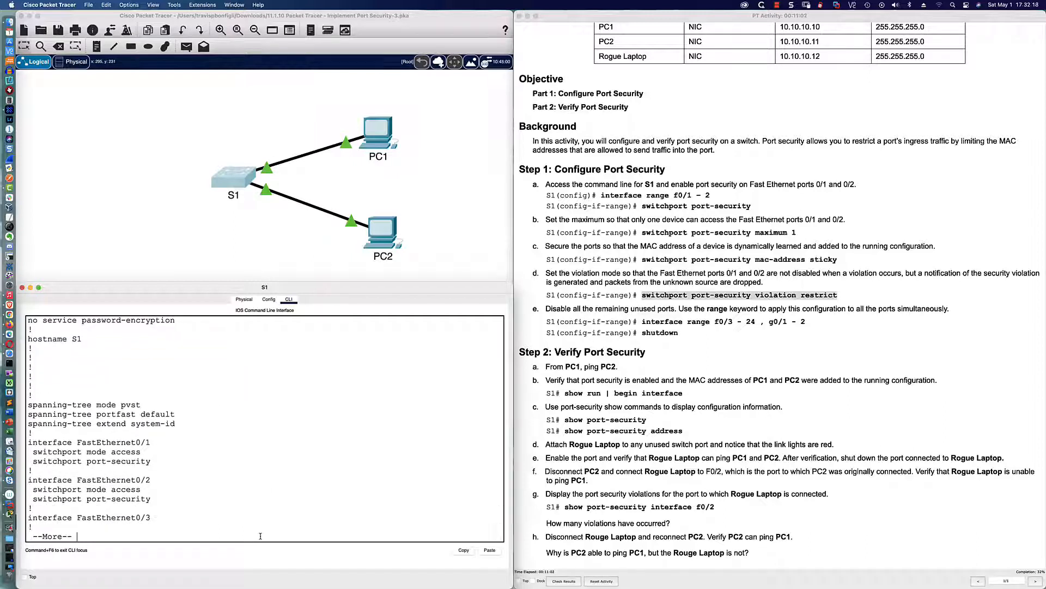
key("q")
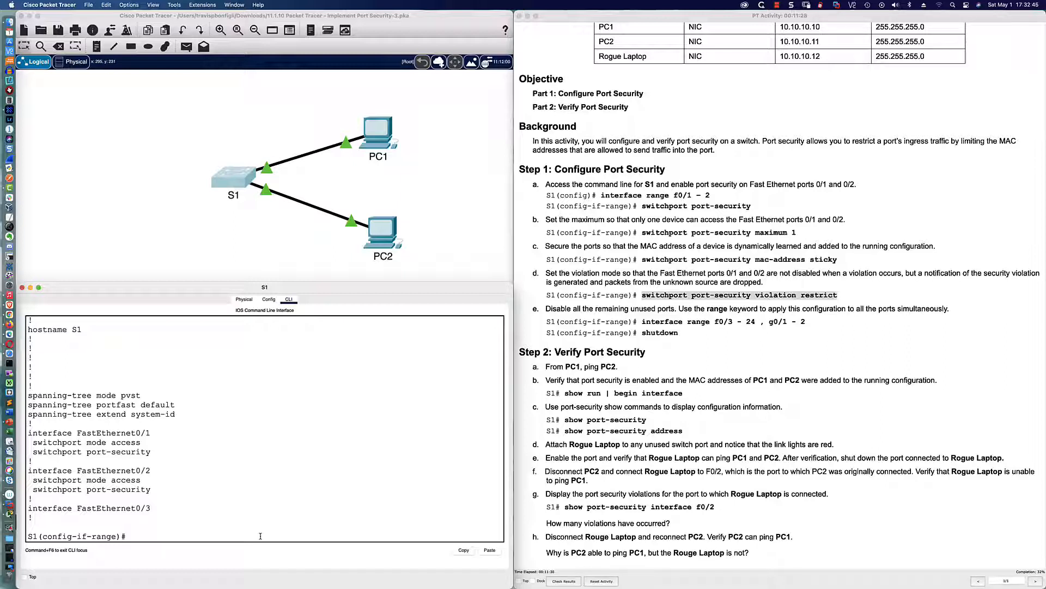
Step: Limit the selected ports to a single device with switchport port-security maximum 1
type("wi")
key("Tab")
type("port")
key("Tab")
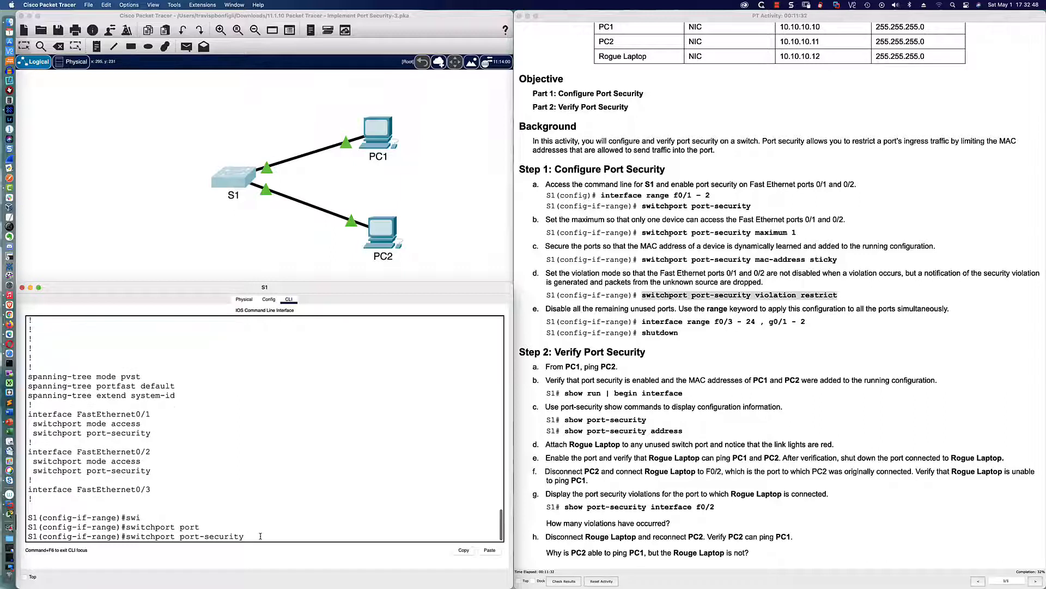
type("max")
key("Tab")
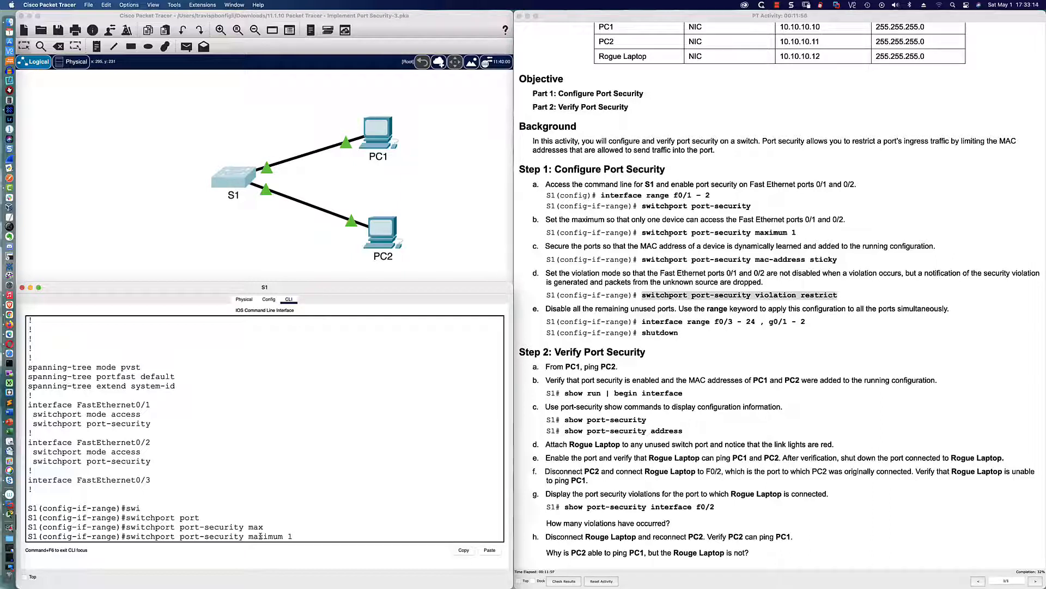
key("Return")
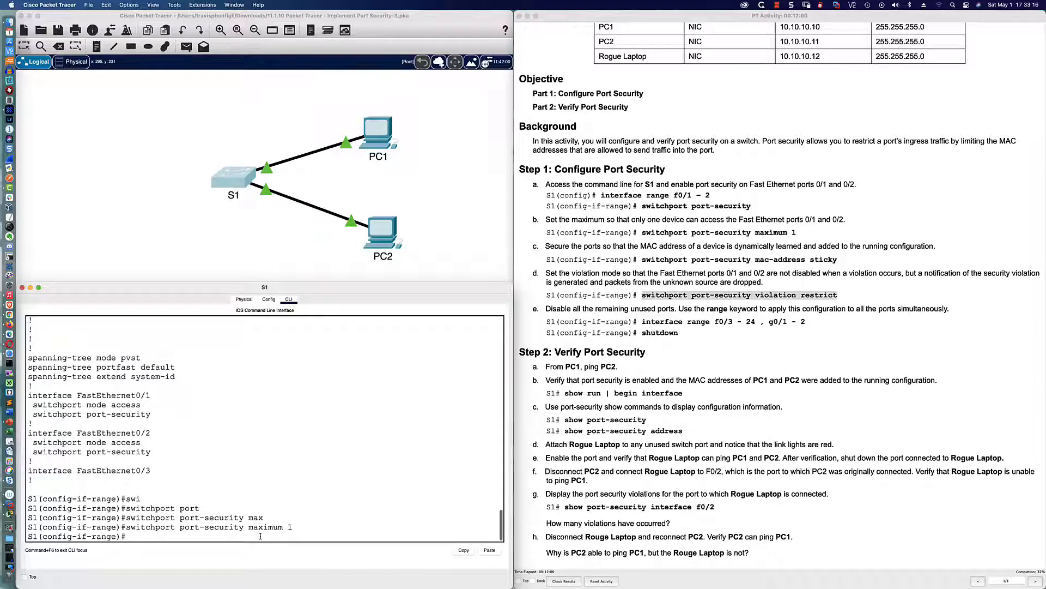
Step: Display the running configuration with do sh run and check how the maximum setting appears under FastEthernet0/1 and 0/2
type("do sh run")
key("Return")
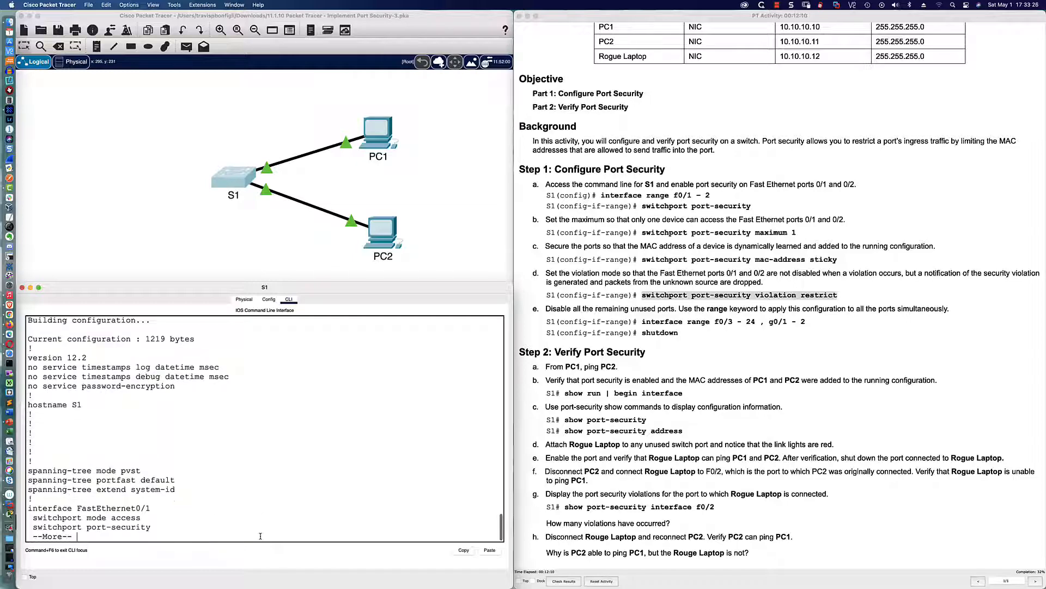
key("Return")
key("Return")
key("Return")
key("Return")
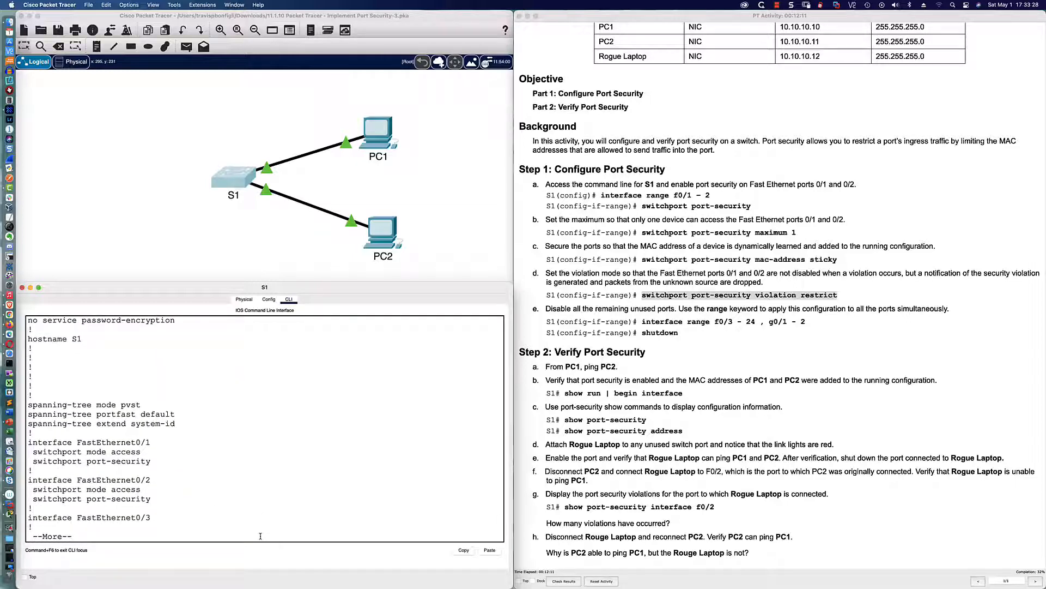
key("q")
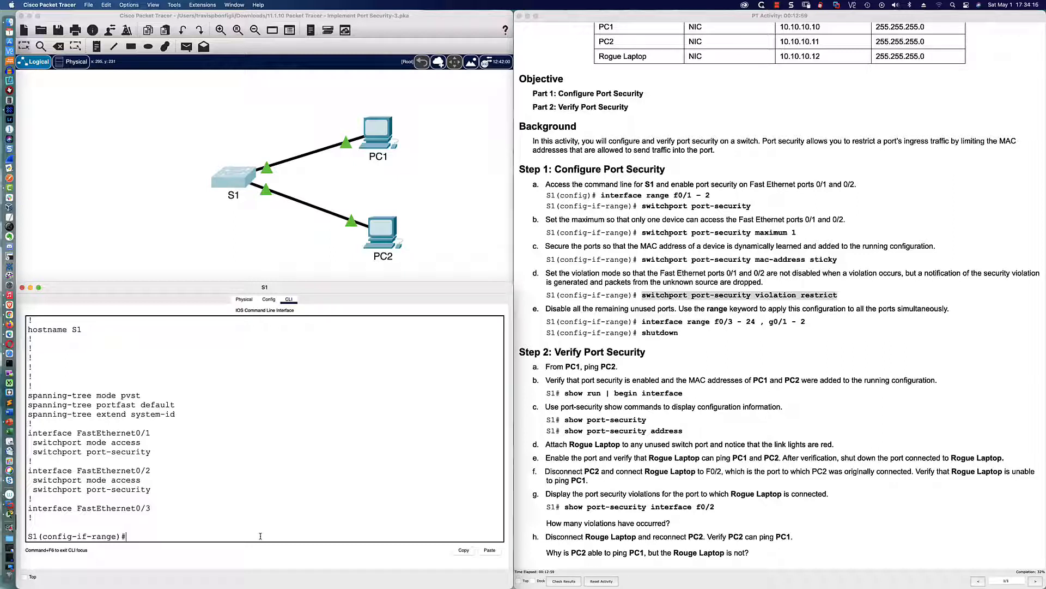
Step: Make the selected ports learn MAC addresses dynamically with switchport port-security mac-address sticky, checking the available mac-address options
type("swi")
key("Tab")
type("port")
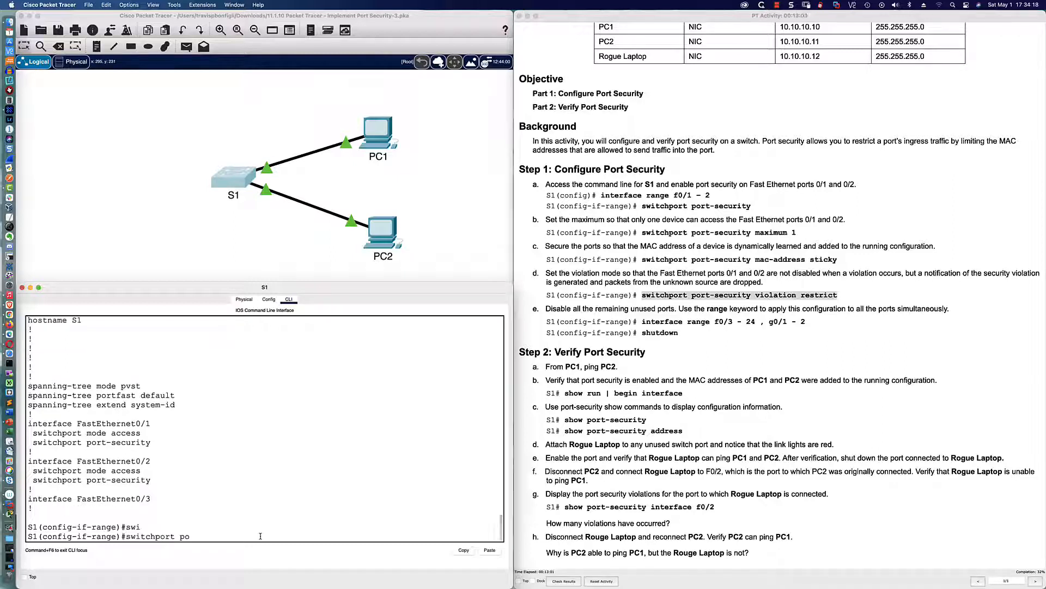
key("Tab")
type("mac")
key("Tab")
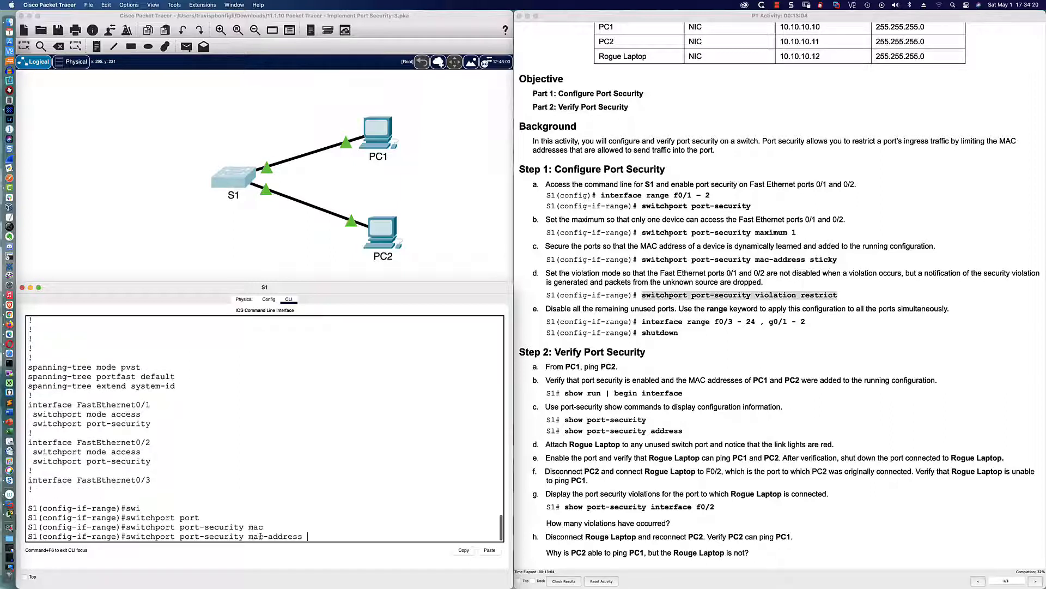
type("?")
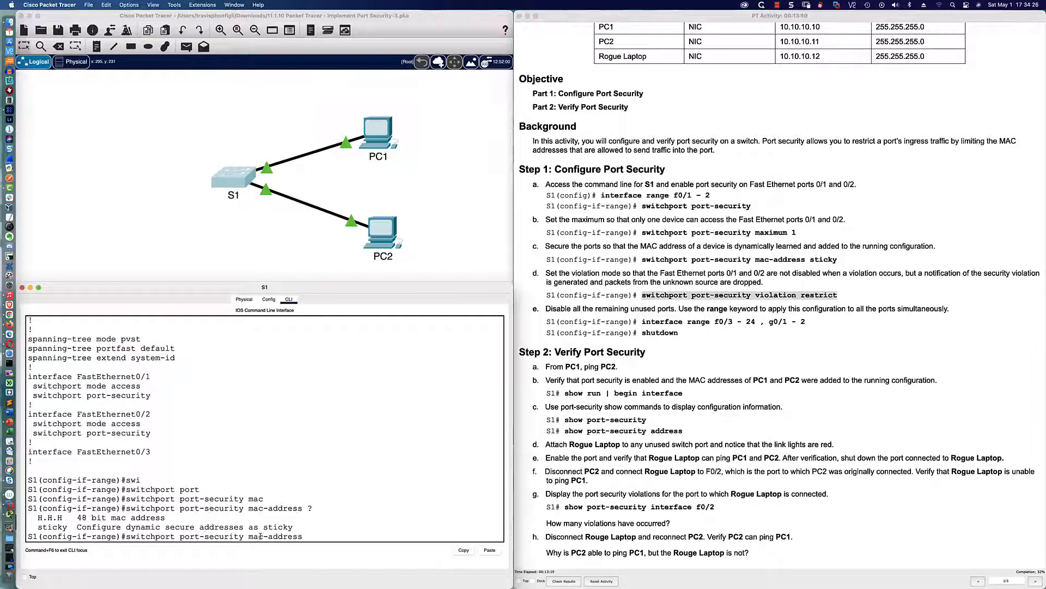
type("sti")
key("Tab")
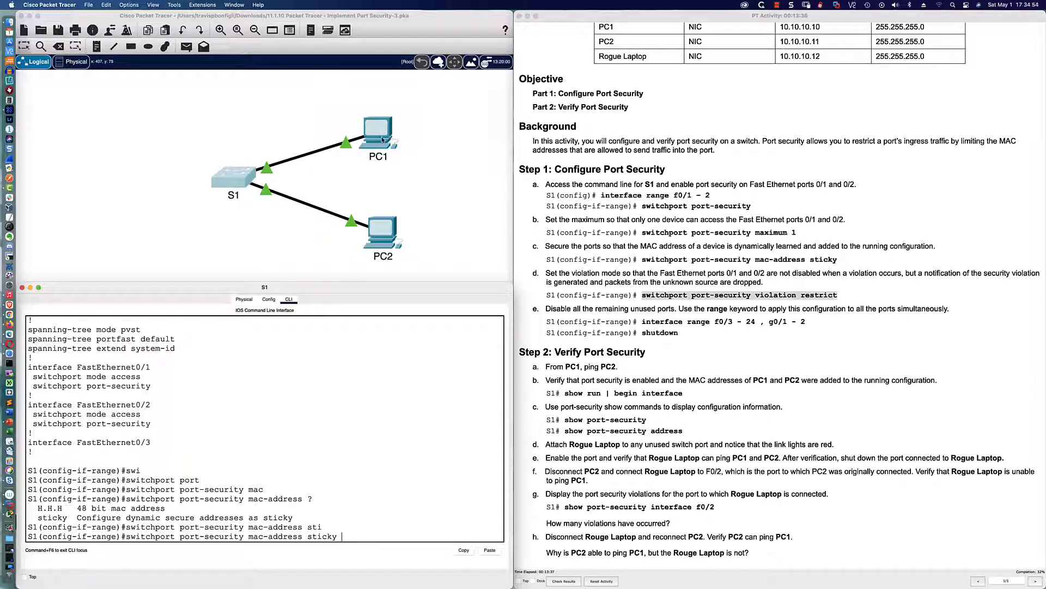
left_click_drag(306, 537, 338, 537)
key("Return")
Step: Display the running configuration with do sh run and check the FastEthernet0/1 and 0/2 entries for the sticky setting
type("do sh run")
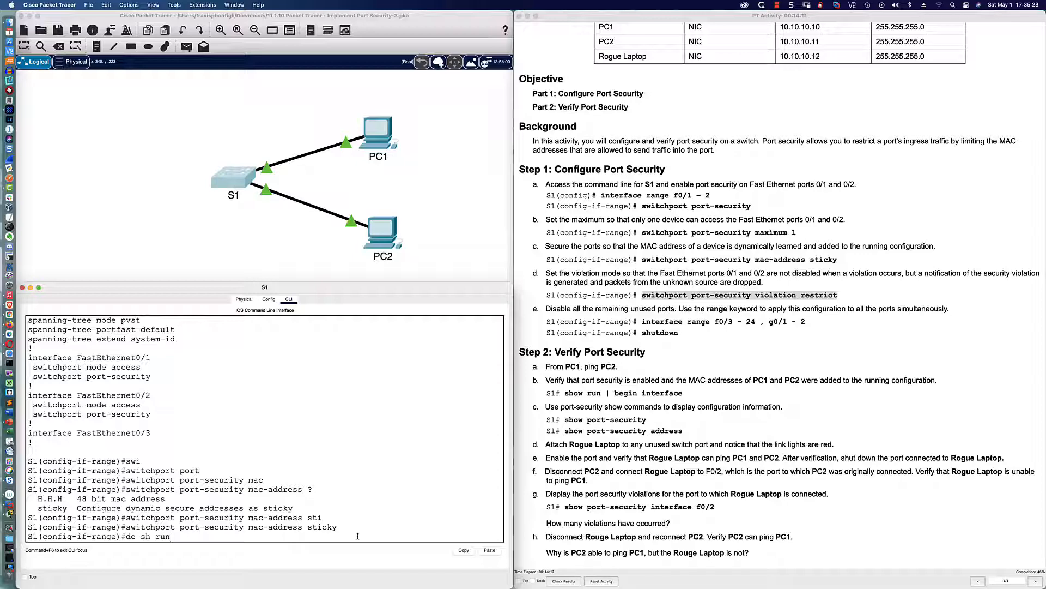
key("Return")
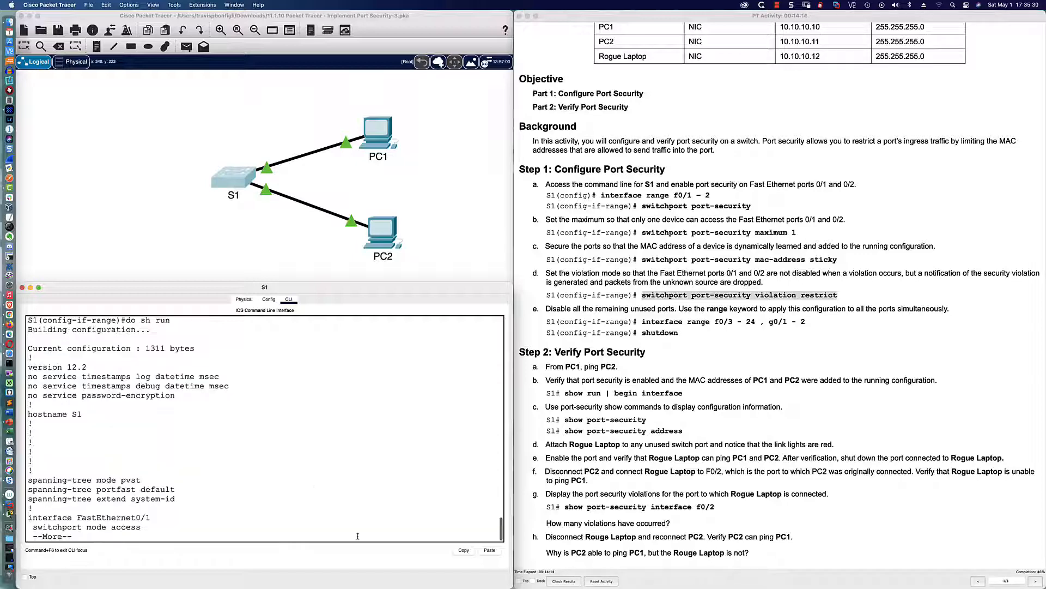
key("Return")
key("Return")
key("Return")
key("Return")
key("Return")
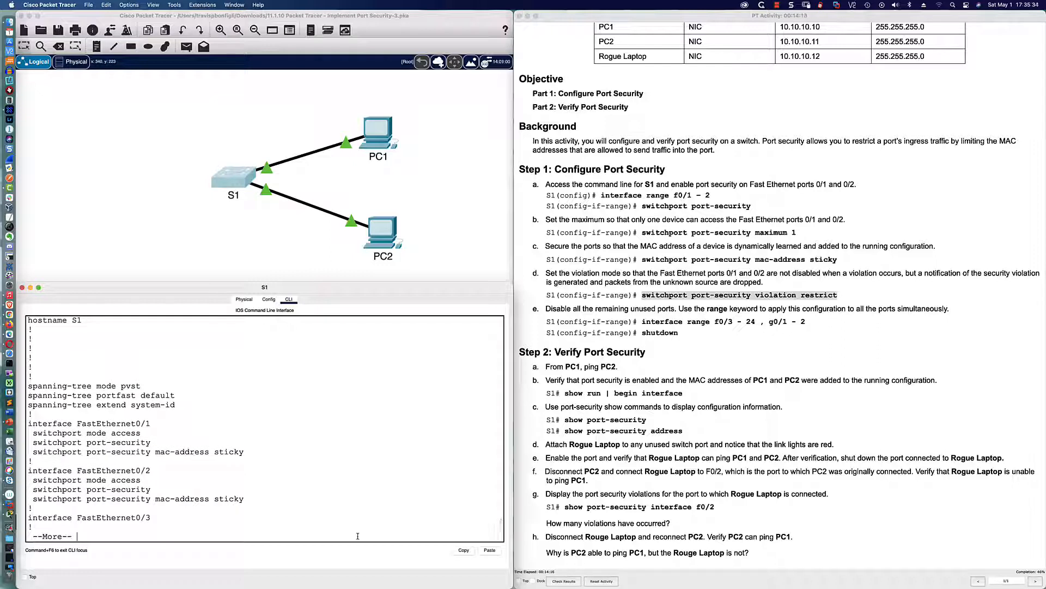
key("q")
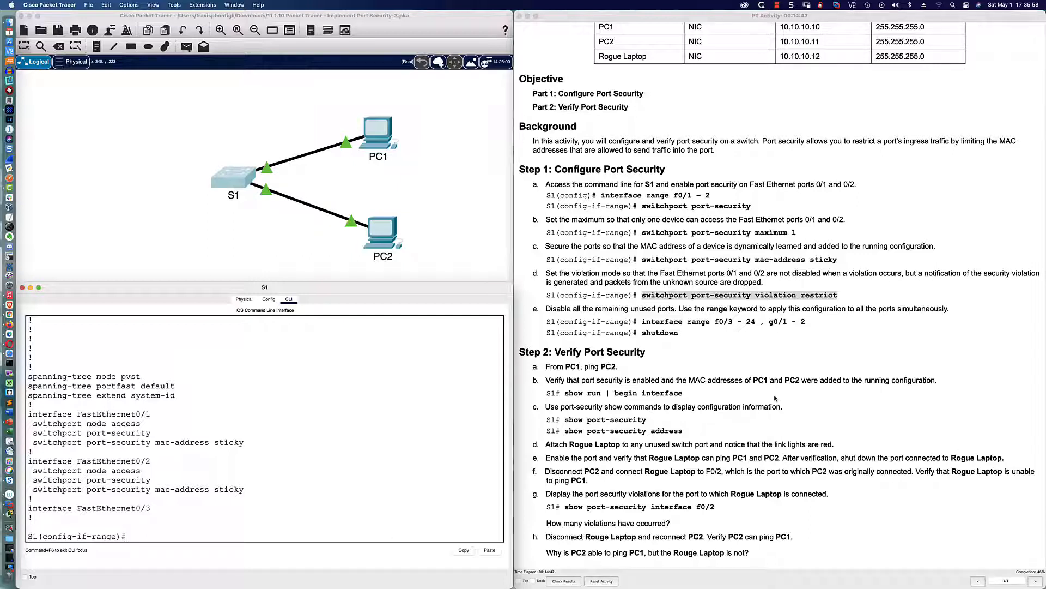
Step: Set the violation mode of the selected ports with switchport port-security violation restrict, checking the available violation modes
left_click(607, 273)
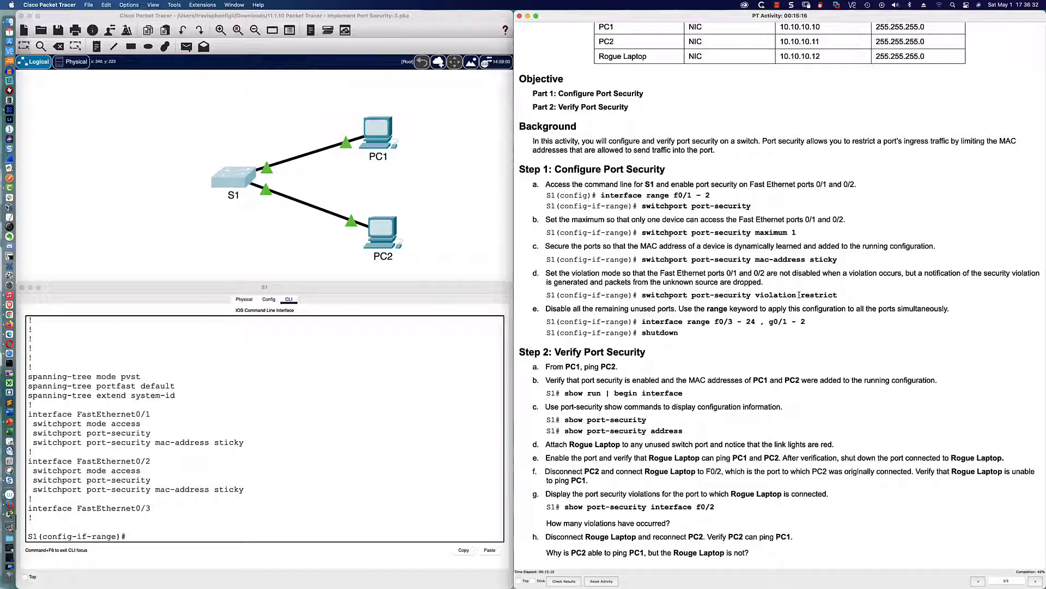
left_click(391, 402)
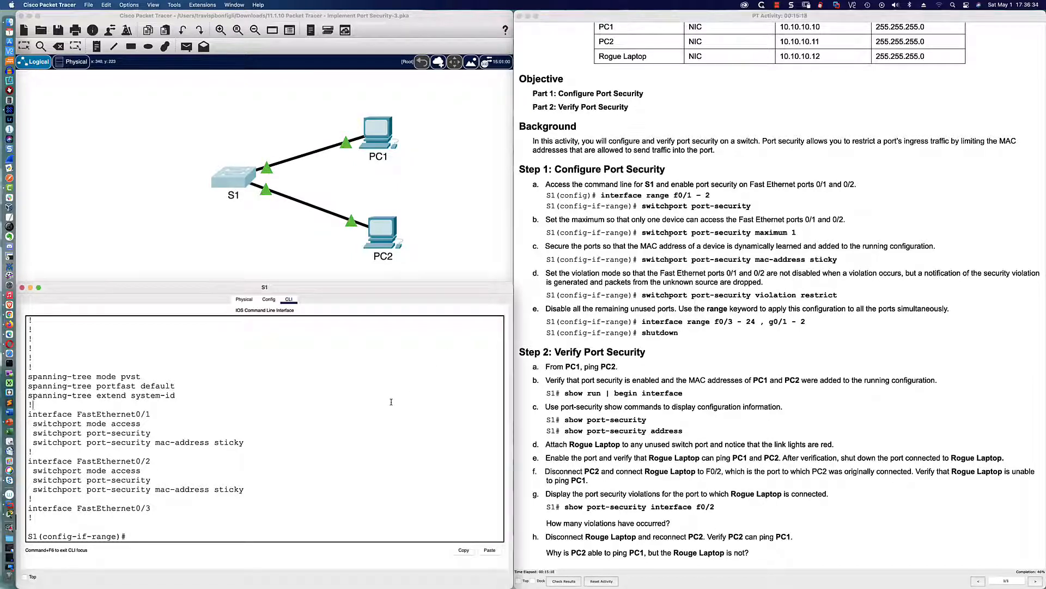
type("swi")
key("Tab")
type("port")
key("Tab")
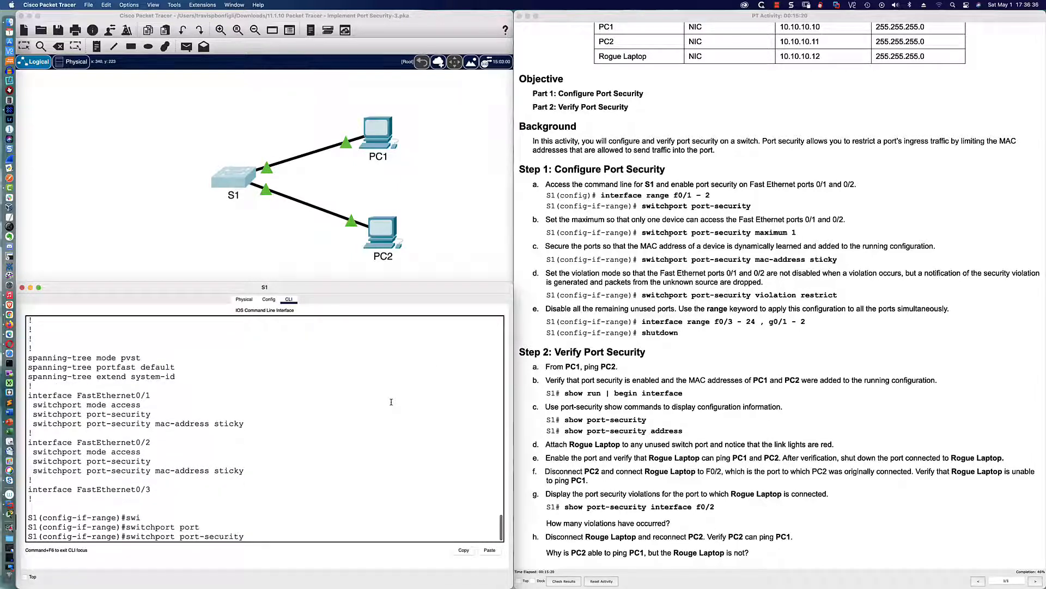
type("vi")
key("Tab")
type("?")
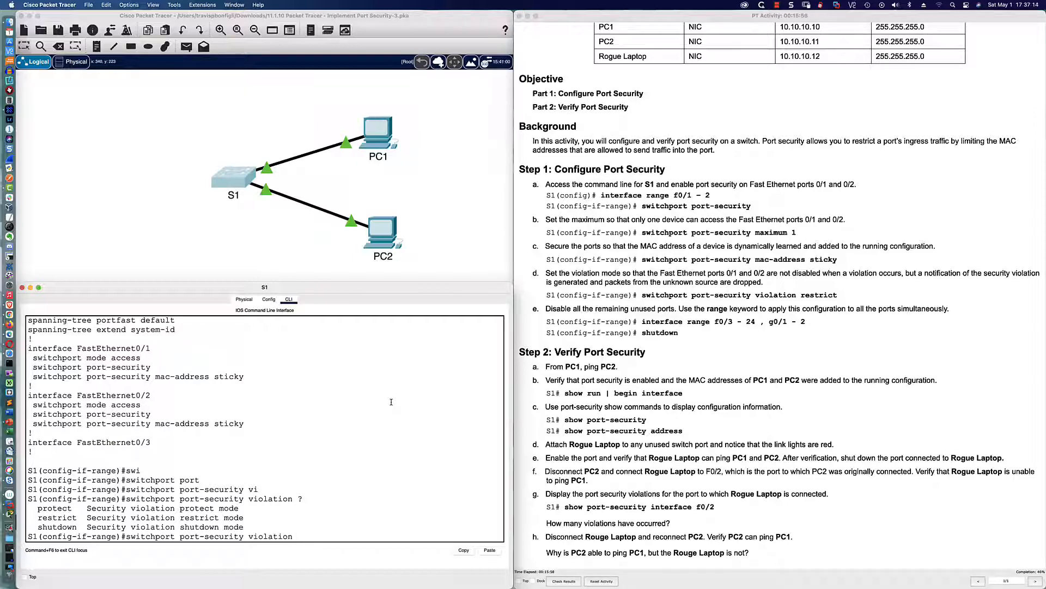
type("rest")
key("Tab")
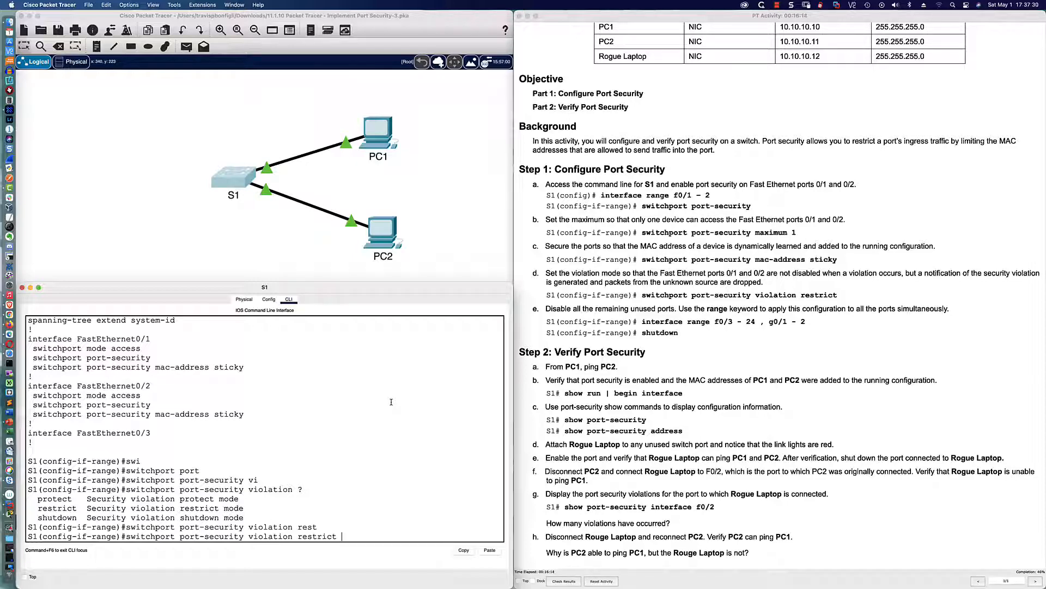
key("Return")
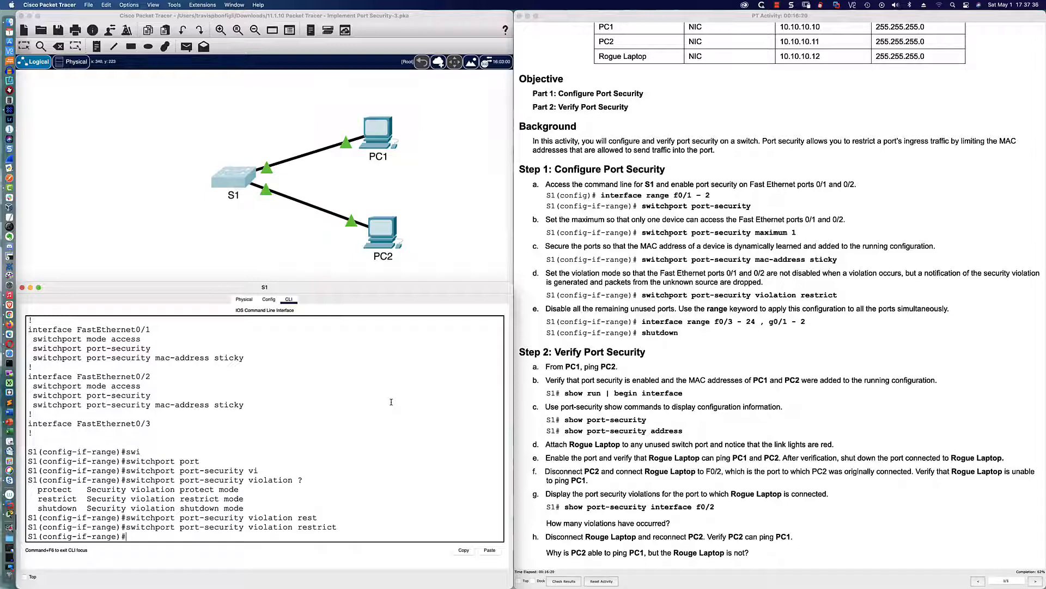
Step: Select all remaining unused ports with interface range fa0/3-24,gi0/1-2, correcting the command where needed
type("int ra fa03-24,gi0/1-2")
key("Return")
key("Up")
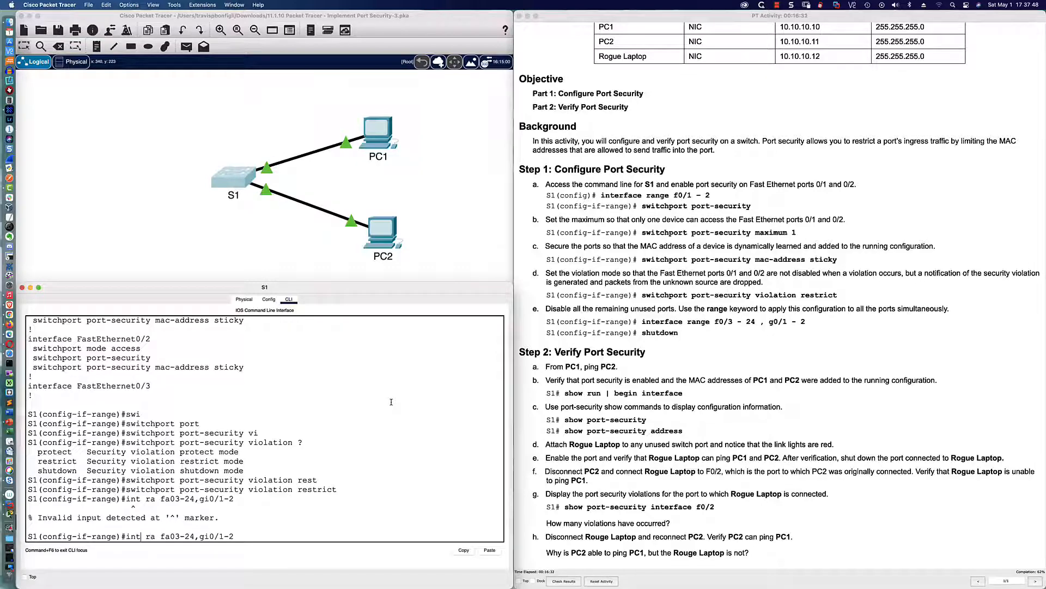
type("erface range")
key("Right")
key("Right")
key("Right")
key("Right")
type("/")
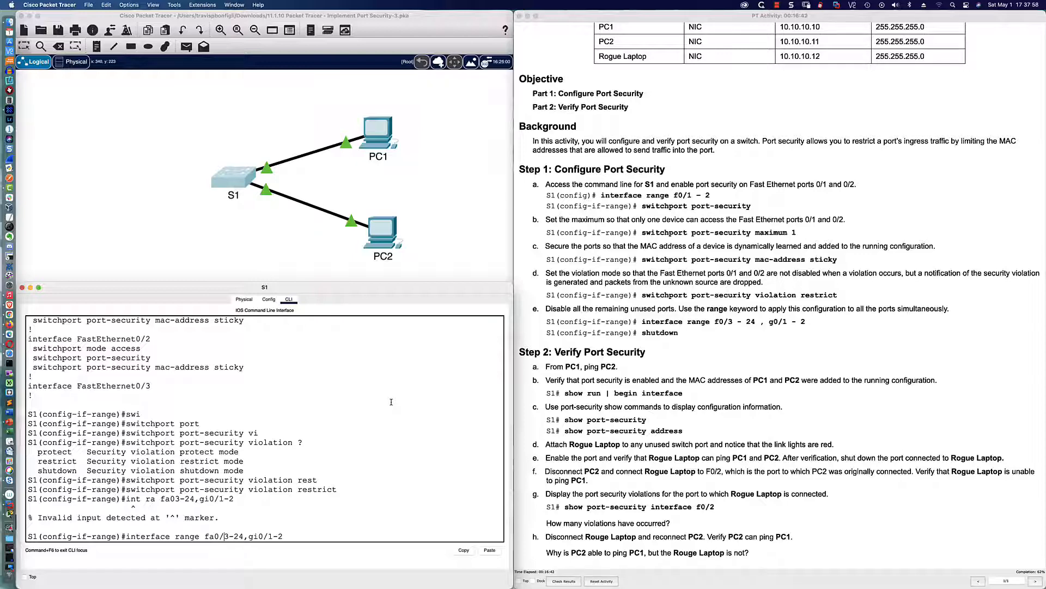
key("Return")
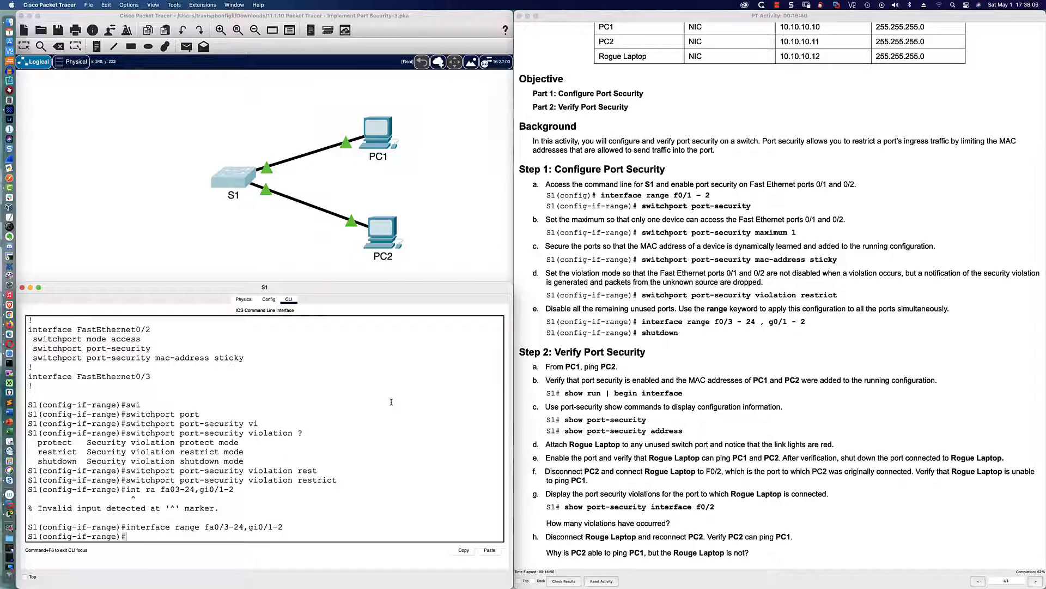
Step: Shut down the selected range of unused ports
type("shut")
key("Return")
key("Return")
key("Return")
key("Return")
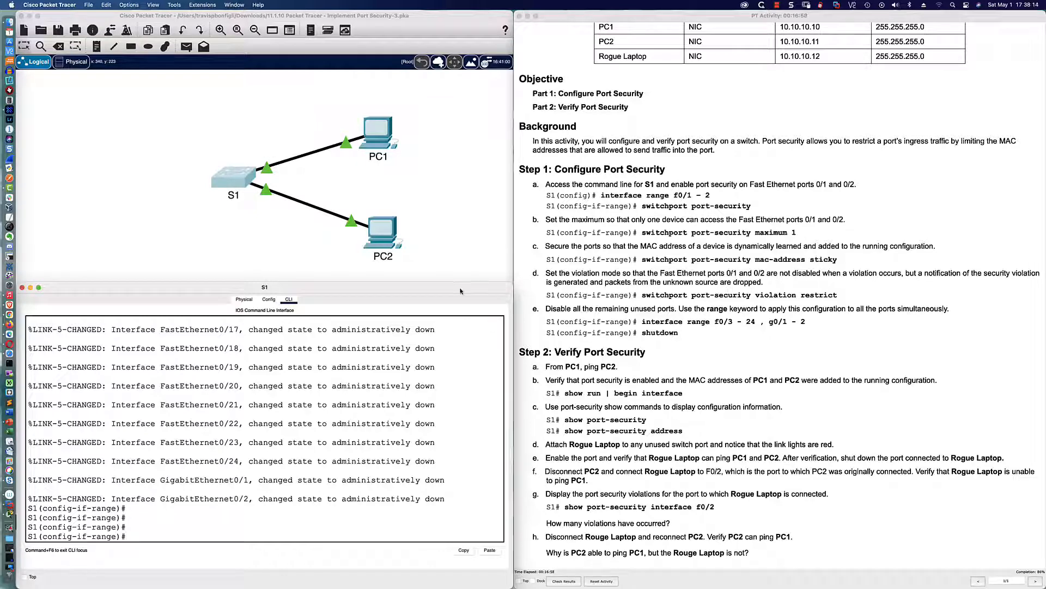
Step: Open PC1's Command Prompt and ping PC2 at 10.10.10.11
left_click(380, 134)
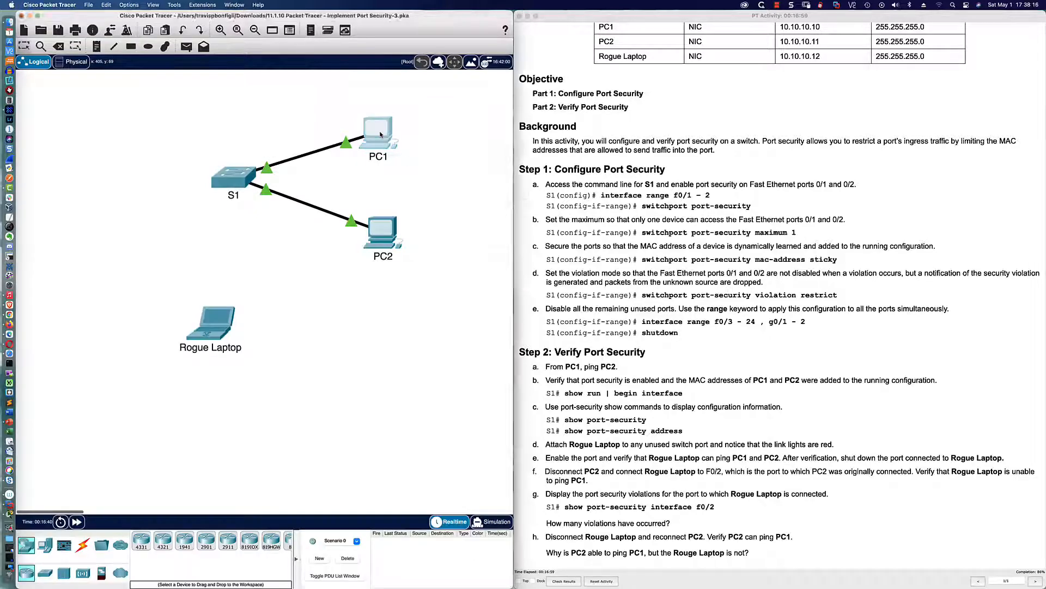
left_click_drag(495, 154, 138, 317)
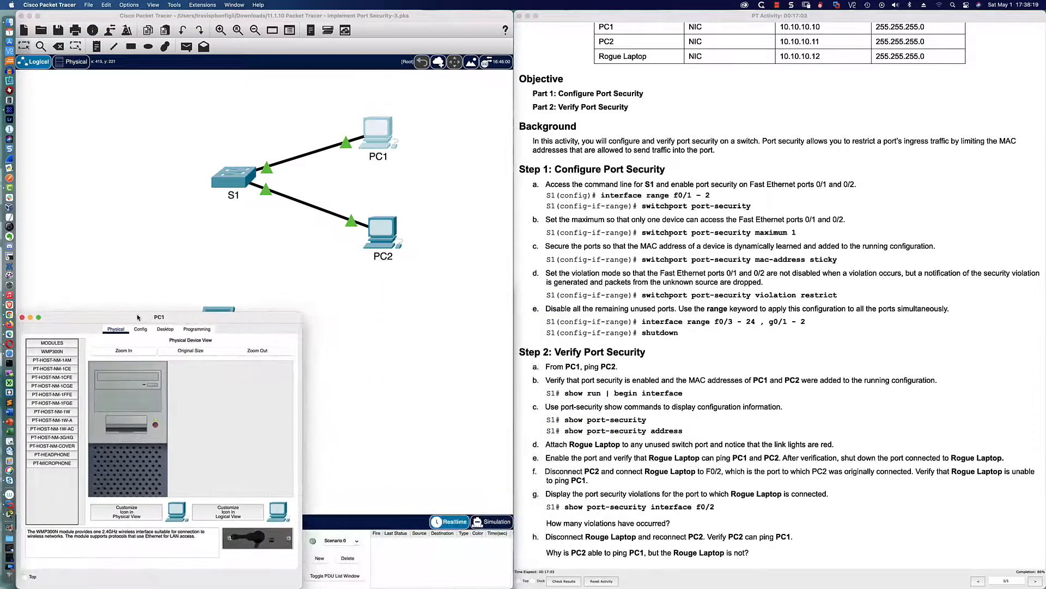
left_click(165, 329)
left_click(221, 368)
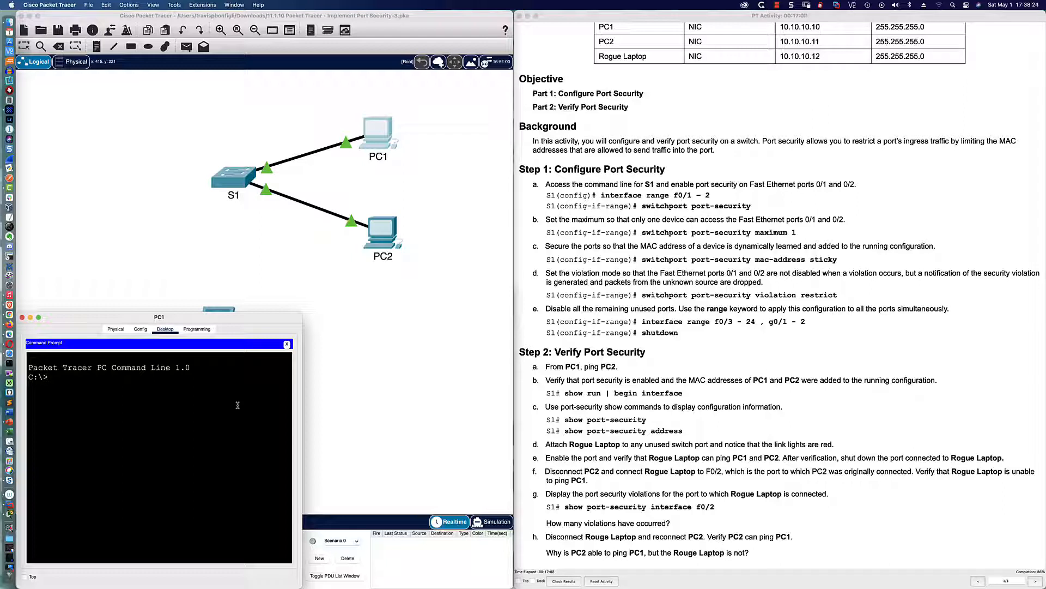
type("ping 10.10.10.11")
key("Return")
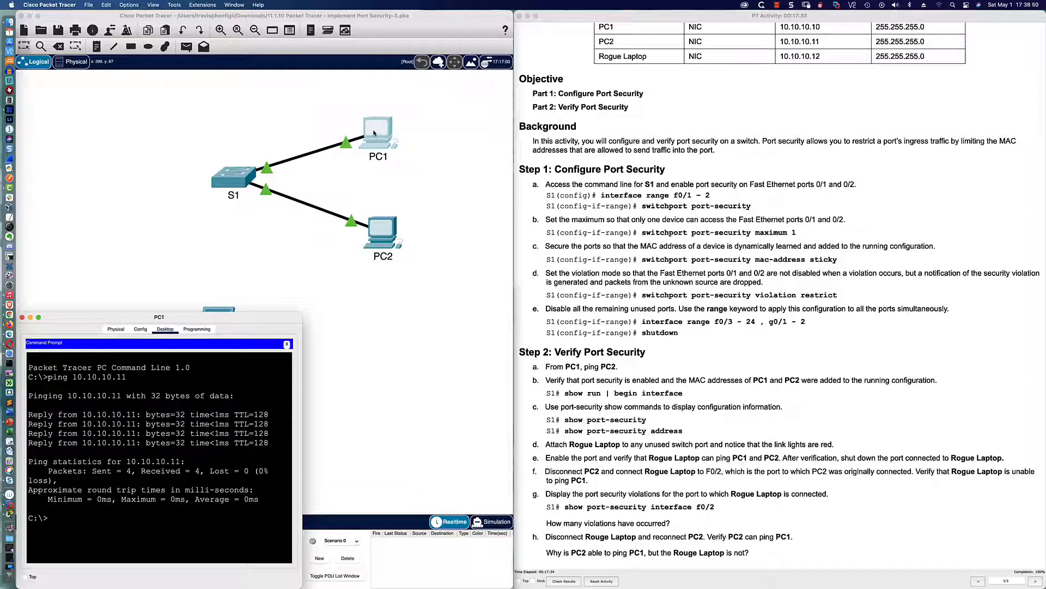
Step: Return to S1's command line and page through do sh run to the full FastEthernet0/1 and 0/2 entries
left_click(230, 180)
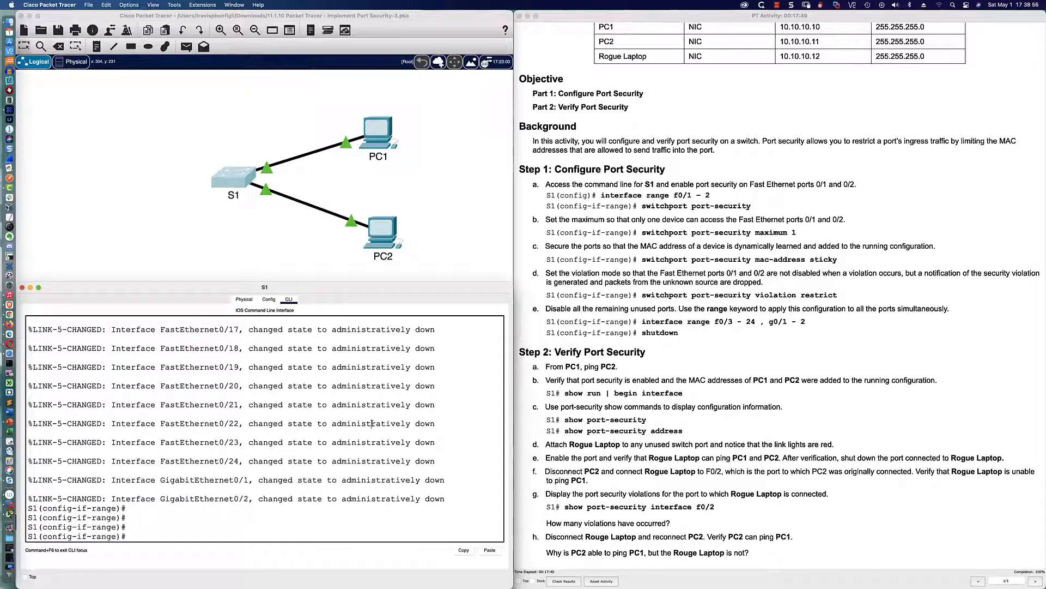
type("do sh run")
key("Return")
key("Return")
key("Return")
key("Return")
key("Return")
key("Return")
key("Return")
key("Return")
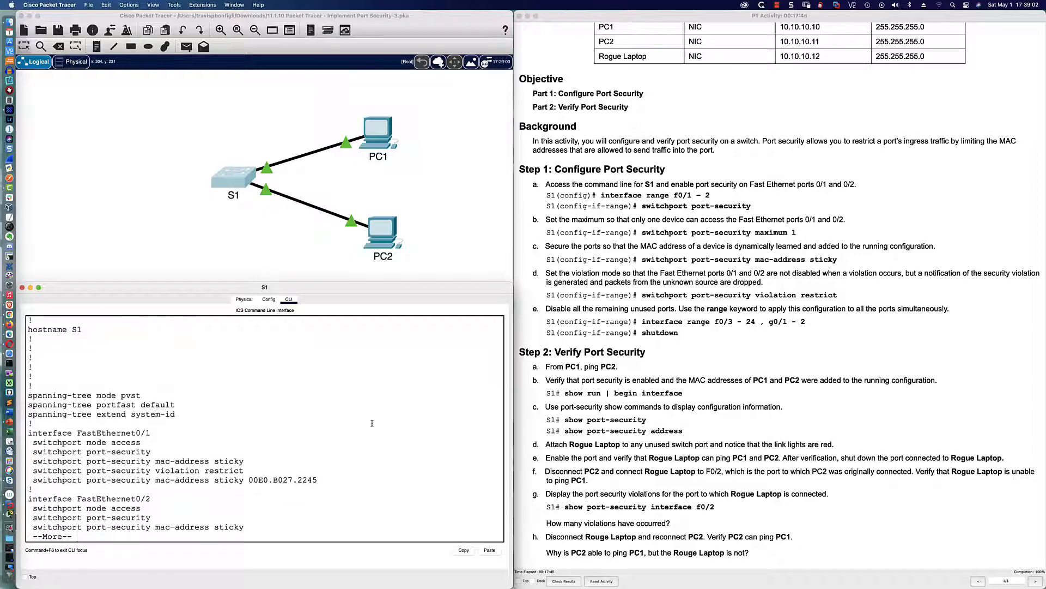
key("Return")
key("Return")
key("Return")
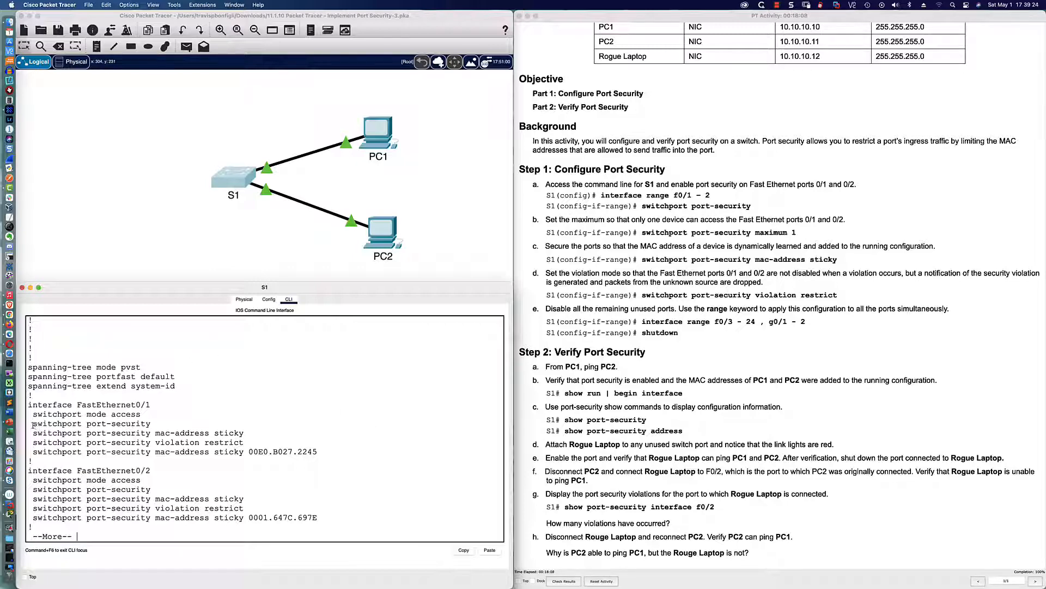
Step: Examine the port-security, sticky MAC address and violation lines under FastEthernet0/1 in the running configuration
left_click_drag(33, 424, 149, 424)
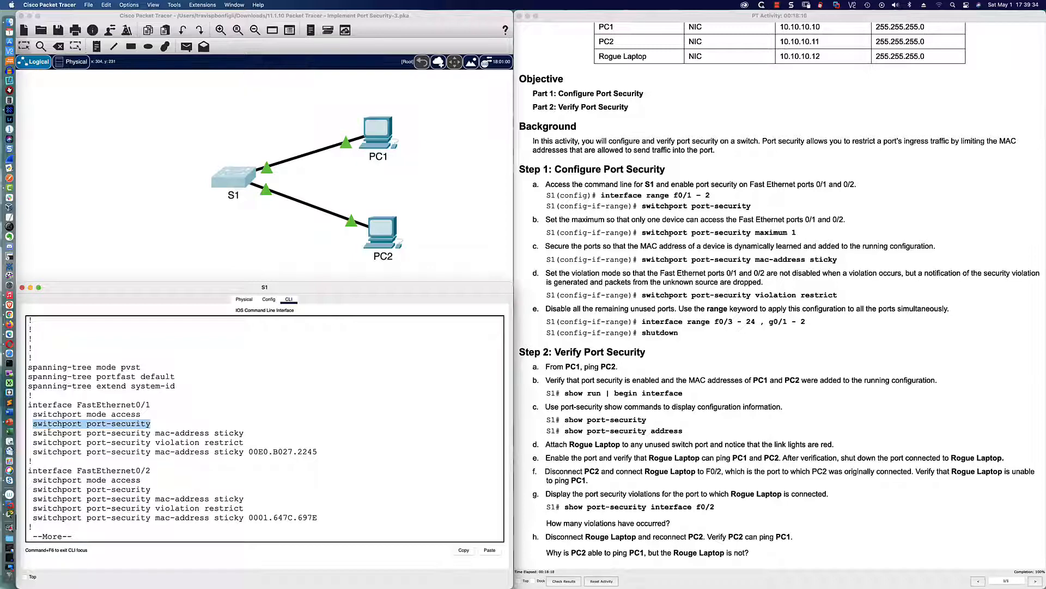
left_click_drag(34, 433, 323, 455)
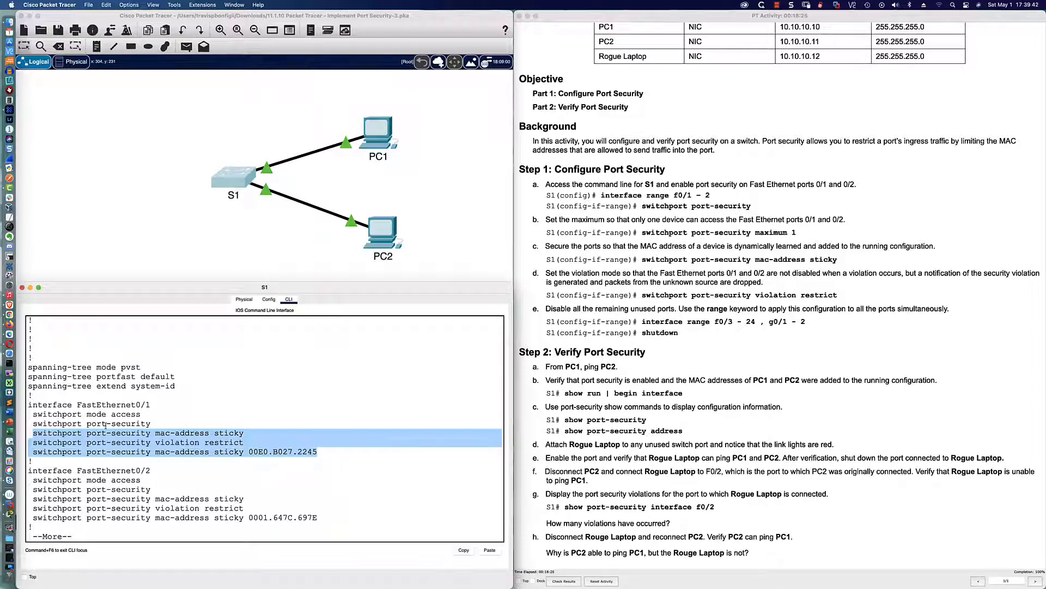
left_click_drag(33, 423, 158, 423)
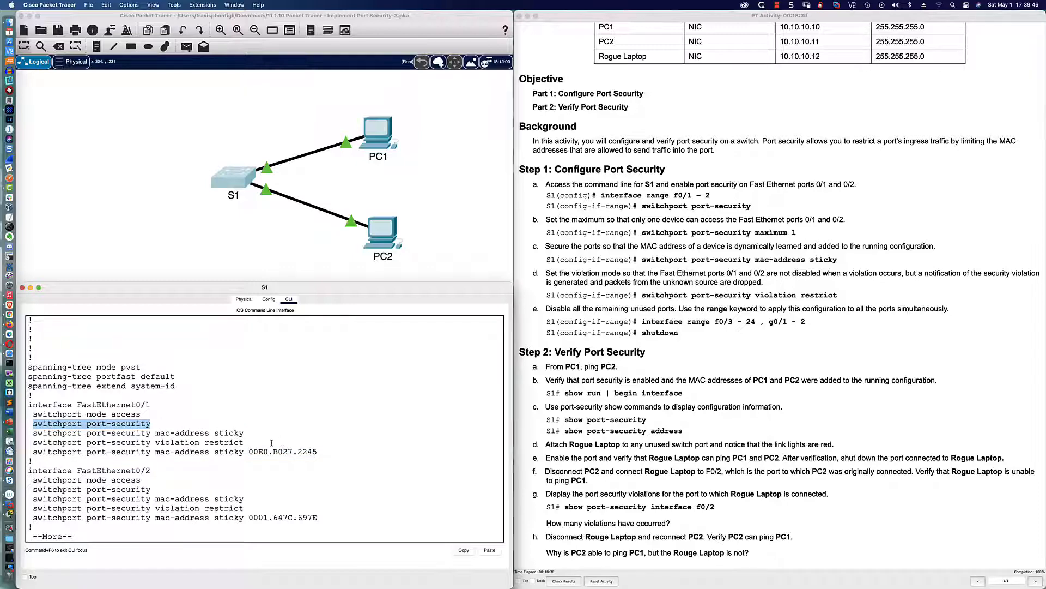
left_click(325, 451)
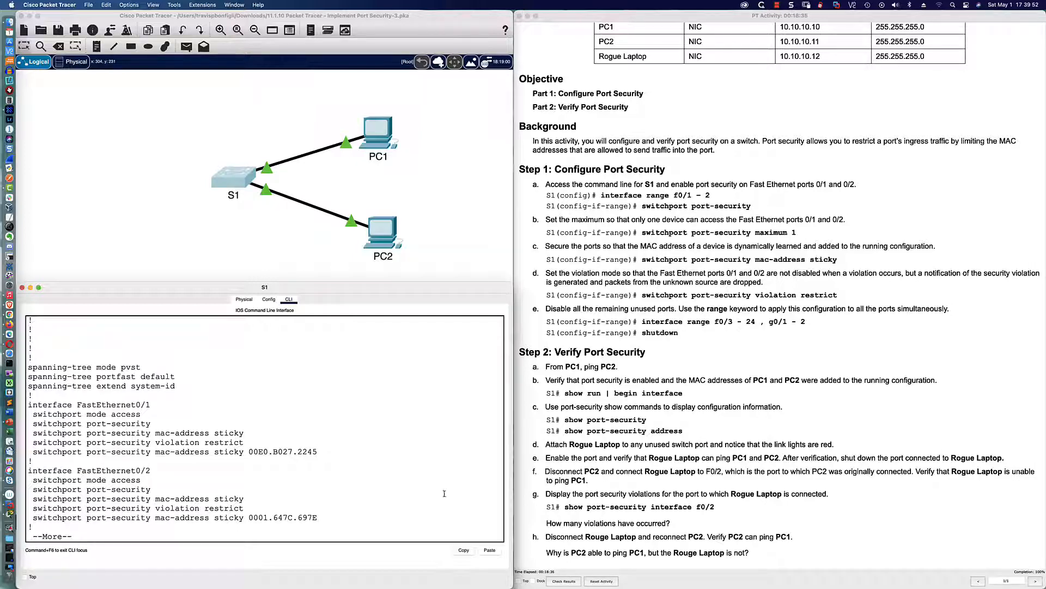
Step: Leave the running configuration listing and display the port security summary with do sh port-se
type("s")
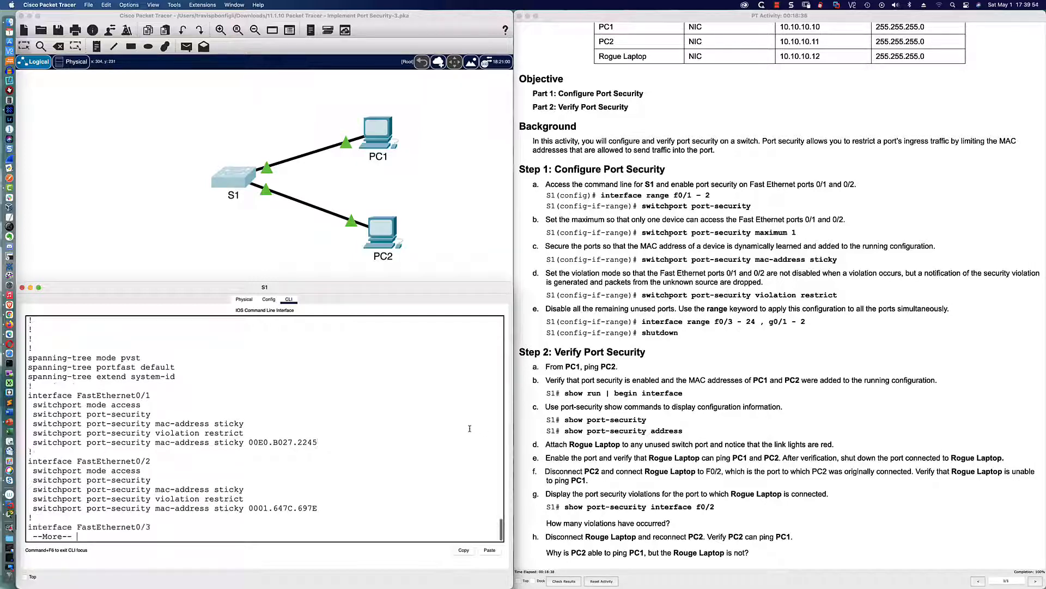
type("how")
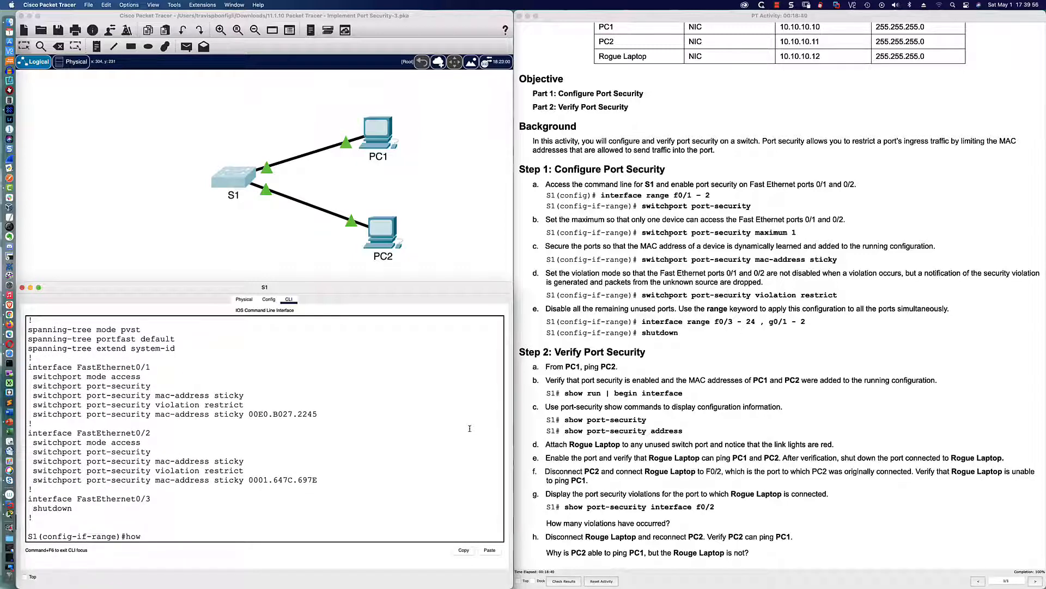
key("BackSpace")
key("BackSpace")
key("BackSpace")
key("BackSpace")
type("do sh port-se")
key("Return")
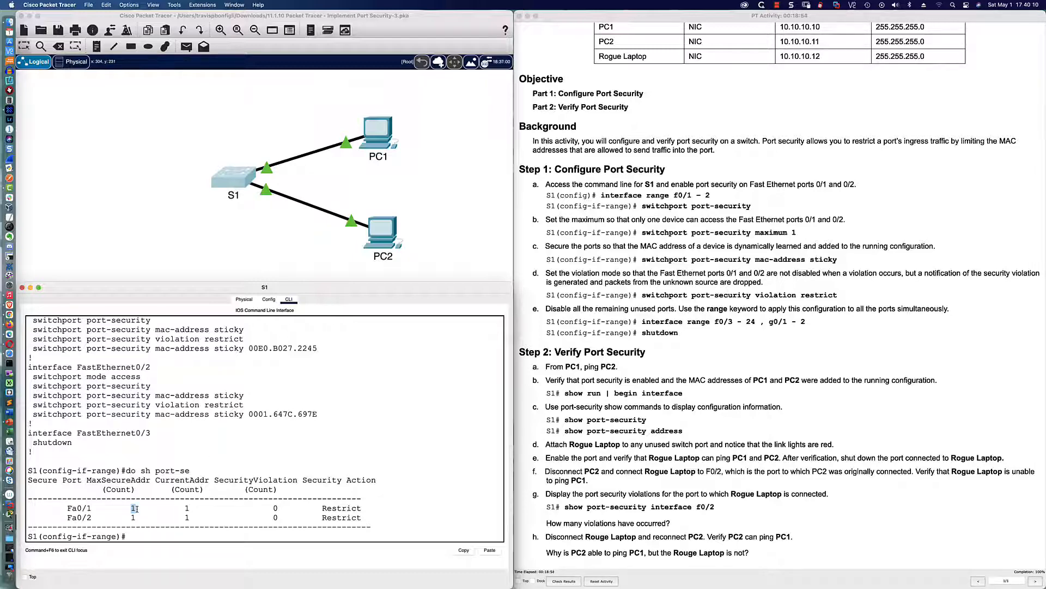
Step: Examine the secure address maximum, current address, violation count and security action for Fa0/1 in the port security summary
left_click_drag(121, 481, 149, 481)
left_click_drag(184, 508, 192, 507)
double_click(276, 508)
left_click_drag(319, 508, 363, 508)
left_click(402, 515)
key("Return")
key("Return")
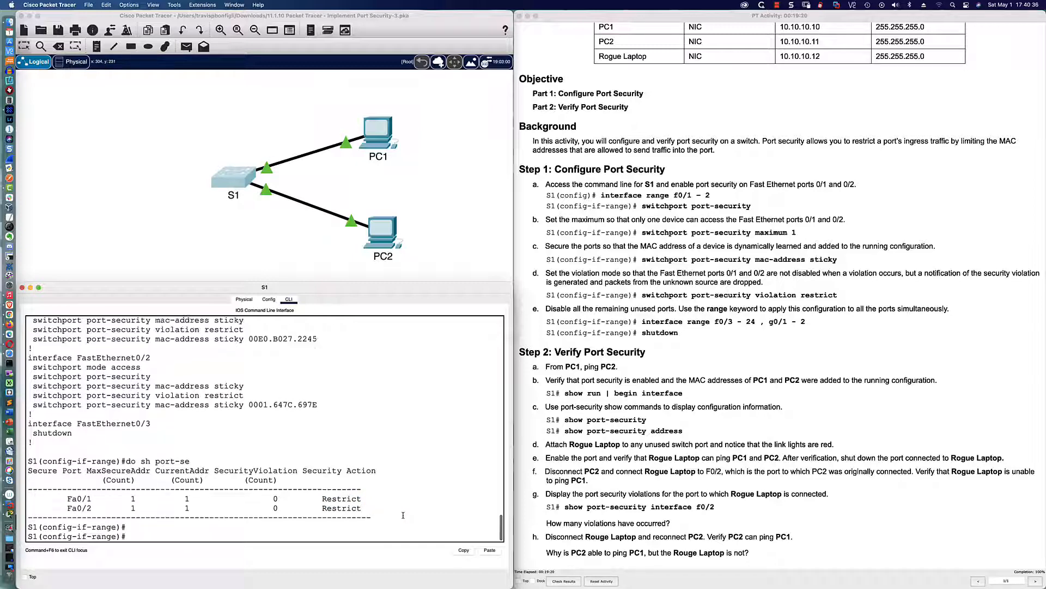
Step: Bring up interface fa0/3 with no shut and try to enable switchport port-security on it
type("int fa0/3")
key("Return")
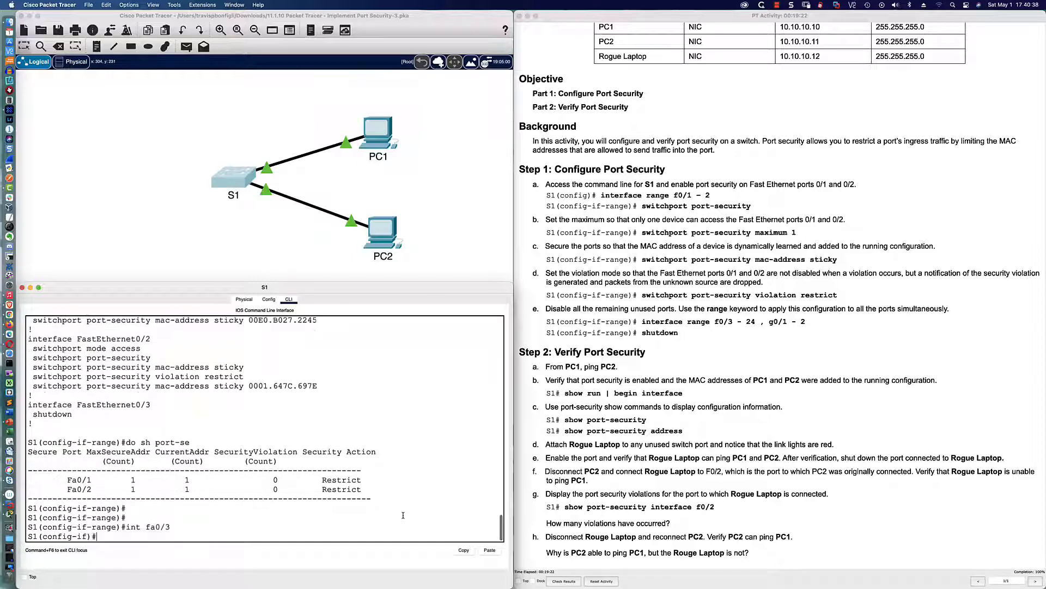
type("no shut")
key("Return")
type("swi")
key("Tab")
type("port")
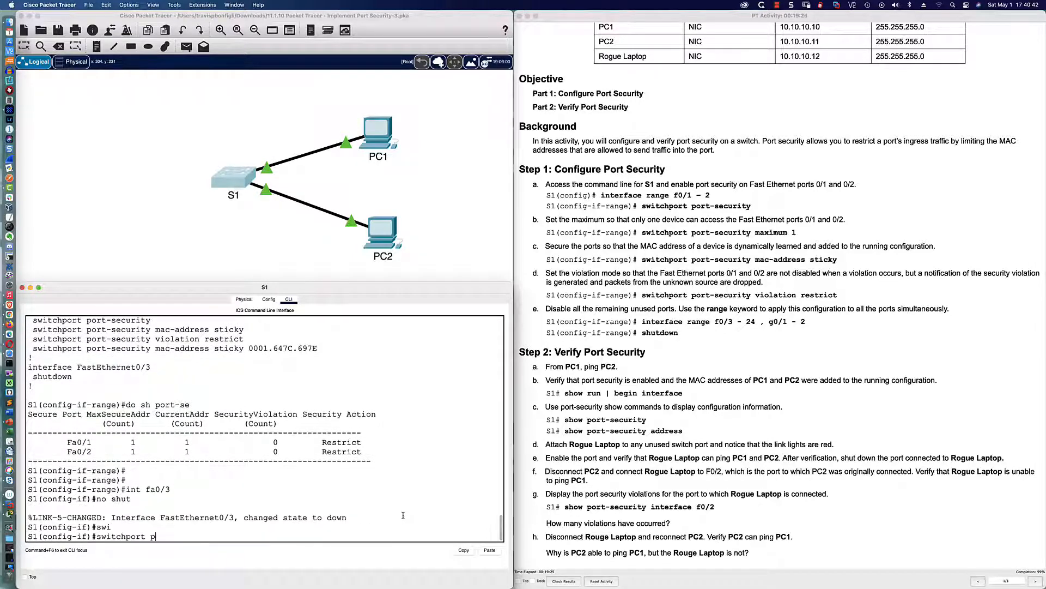
key("Tab")
key("Return")
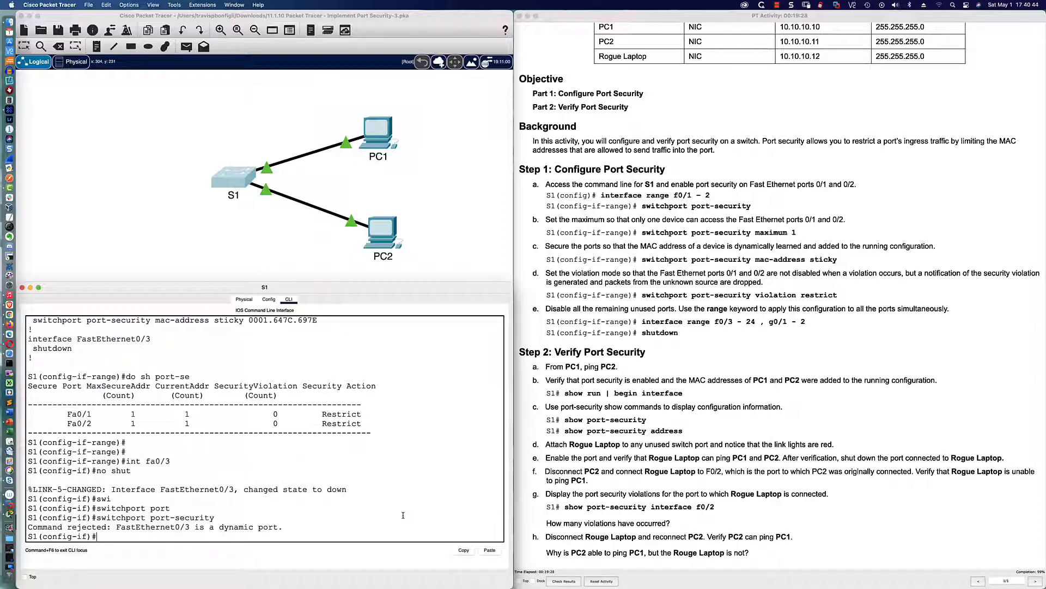
Step: Set interface fa0/3 to switchport mode access
type("swi")
key("Tab")
type("mode acc")
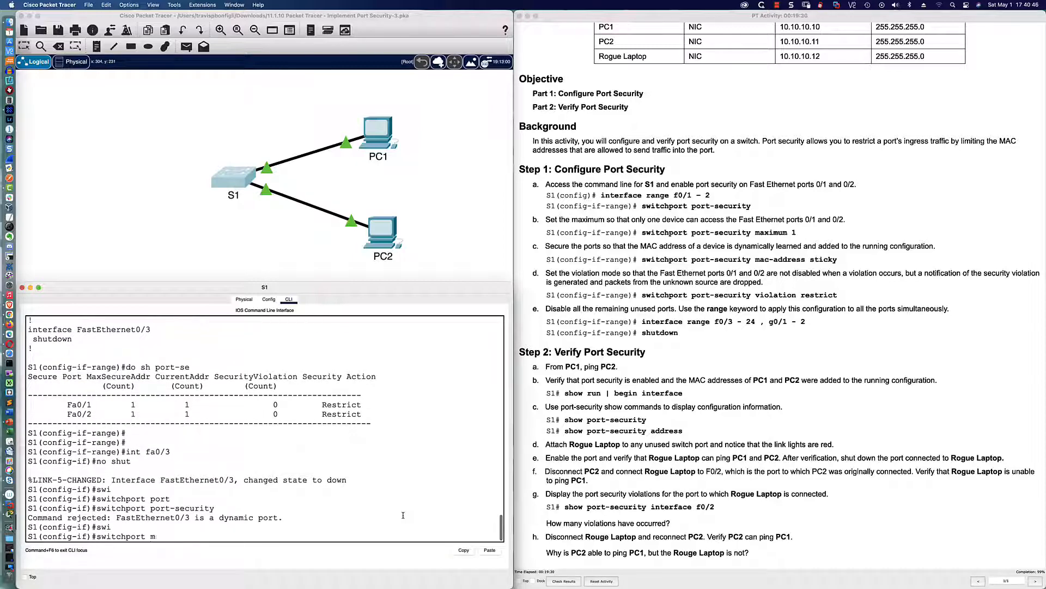
key("Tab")
key("Return")
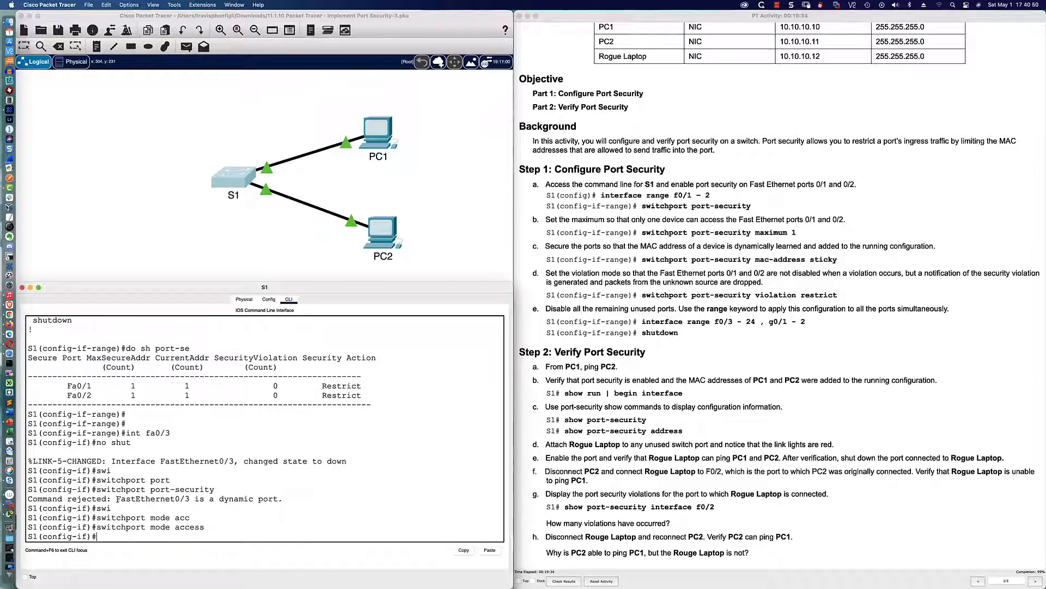
Step: Display the switchport details with do sh inter fa0/3 switch and check the administrative mode
left_click_drag(116, 498, 283, 500)
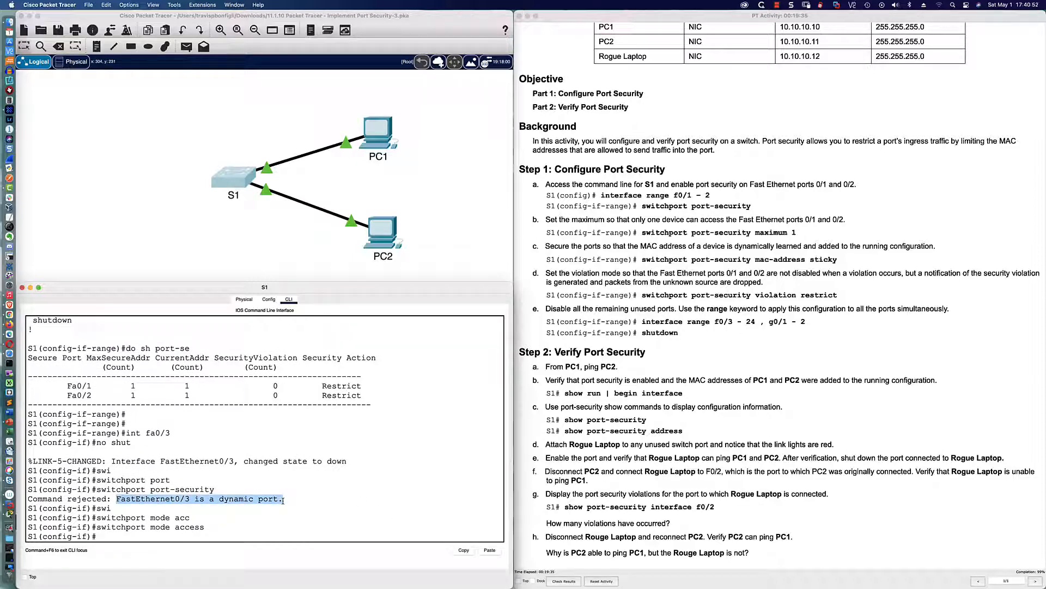
left_click(314, 507)
type("do sh int")
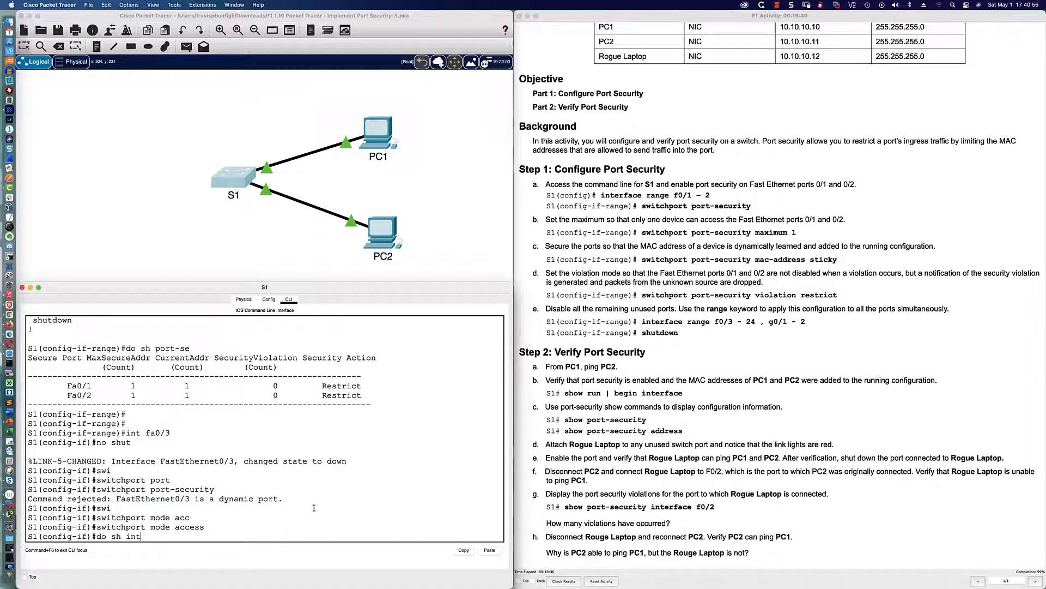
type("er fa0/3 switch")
key("Return")
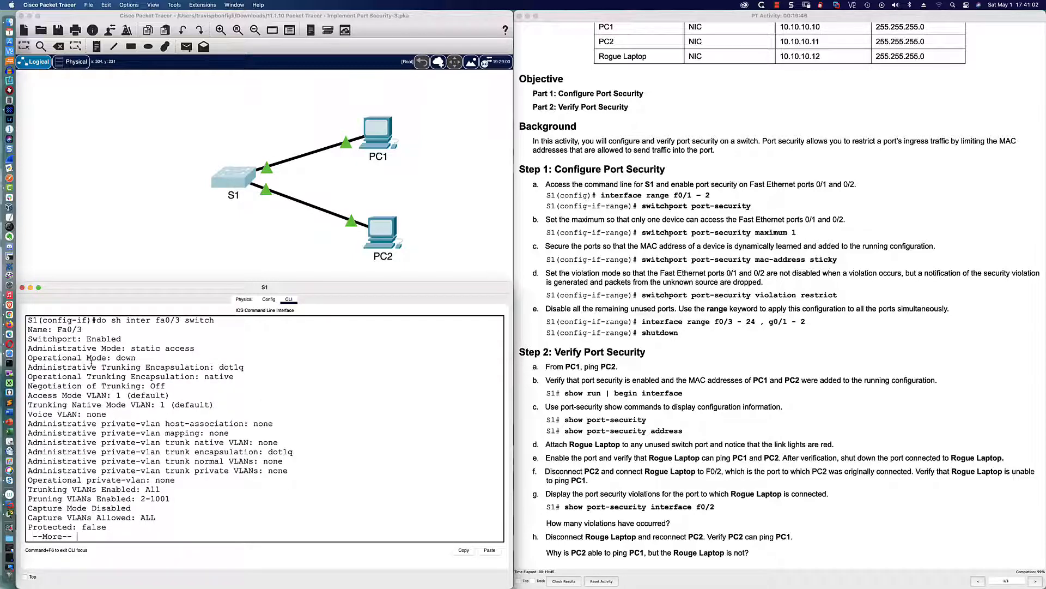
left_click_drag(117, 349, 196, 348)
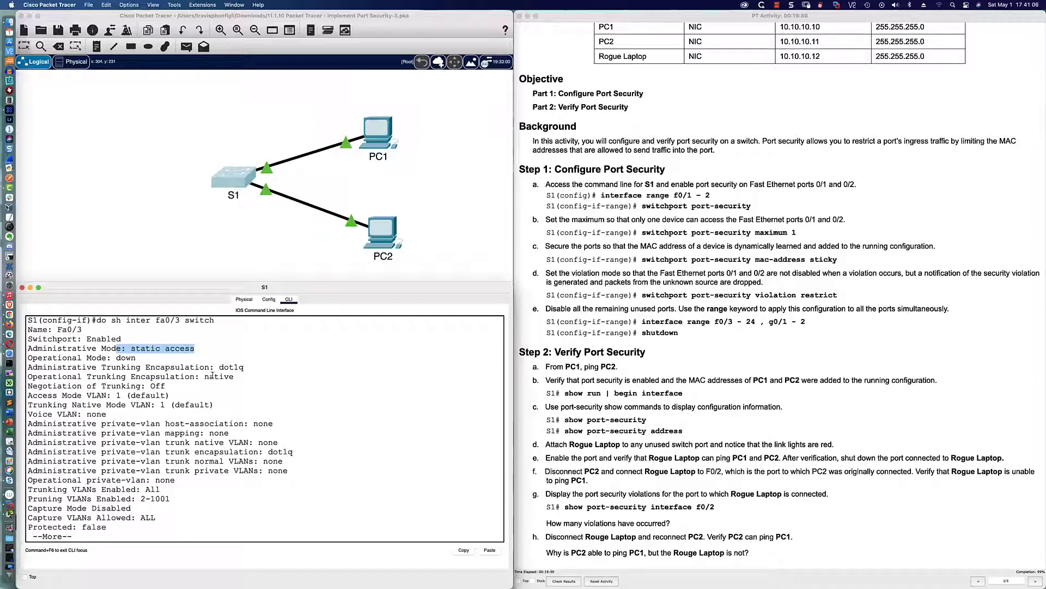
Step: Compare the rejected port-security command, the switchport mode access command and the administrative mode listed for fa0/3
scroll(218, 382, "up", 3)
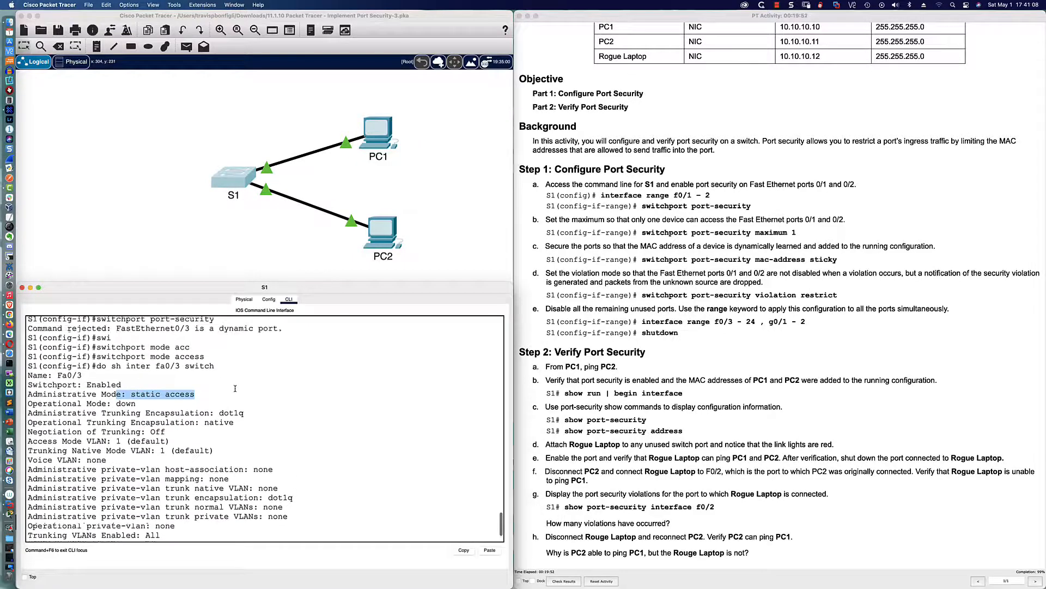
scroll(235, 388, "up", 3)
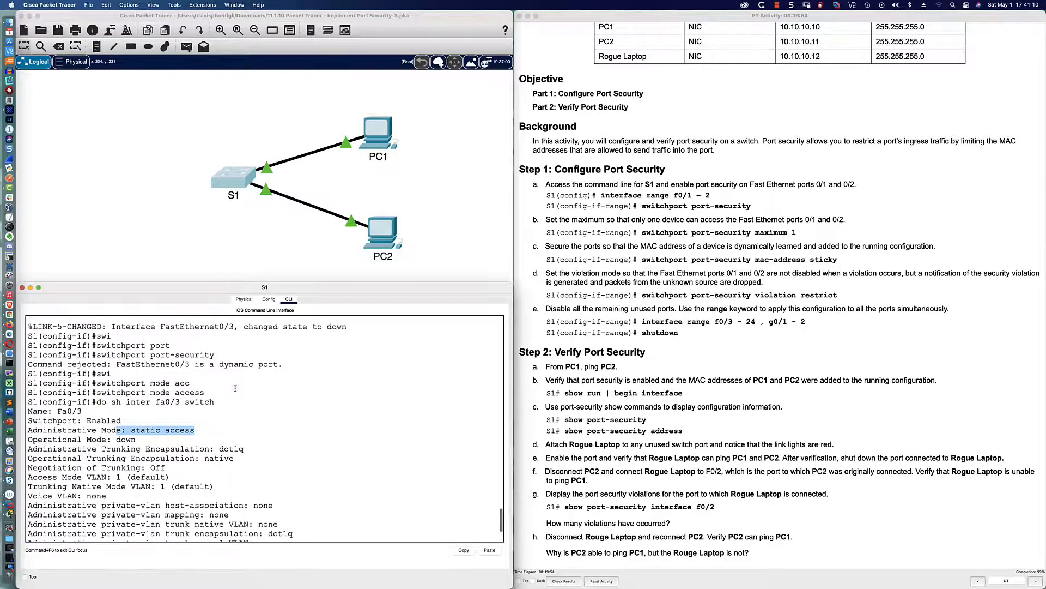
left_click_drag(115, 365, 278, 365)
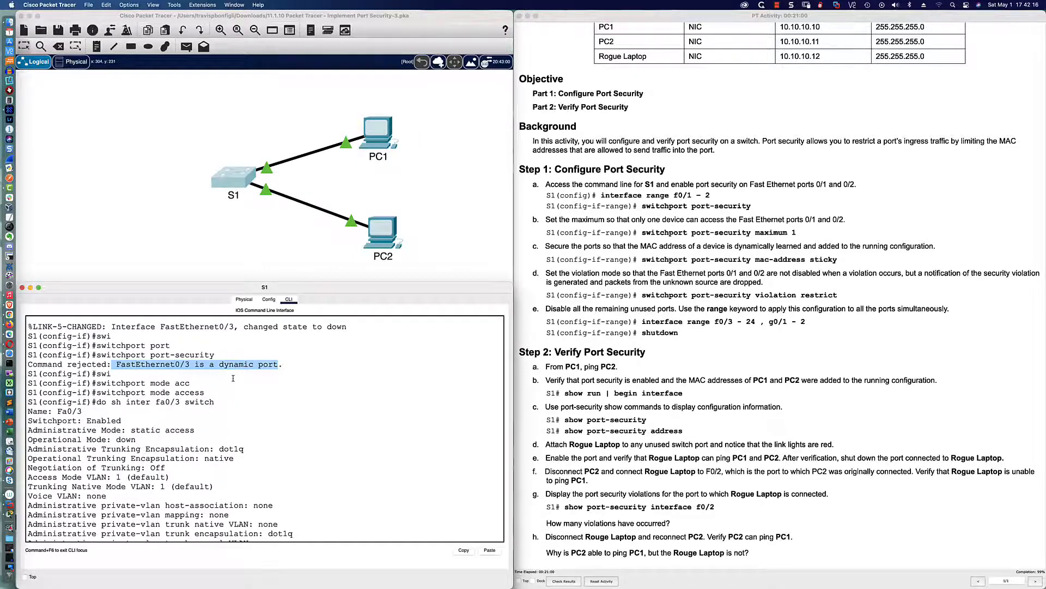
scroll(230, 403, "down", 3)
scroll(196, 372, "up", 3)
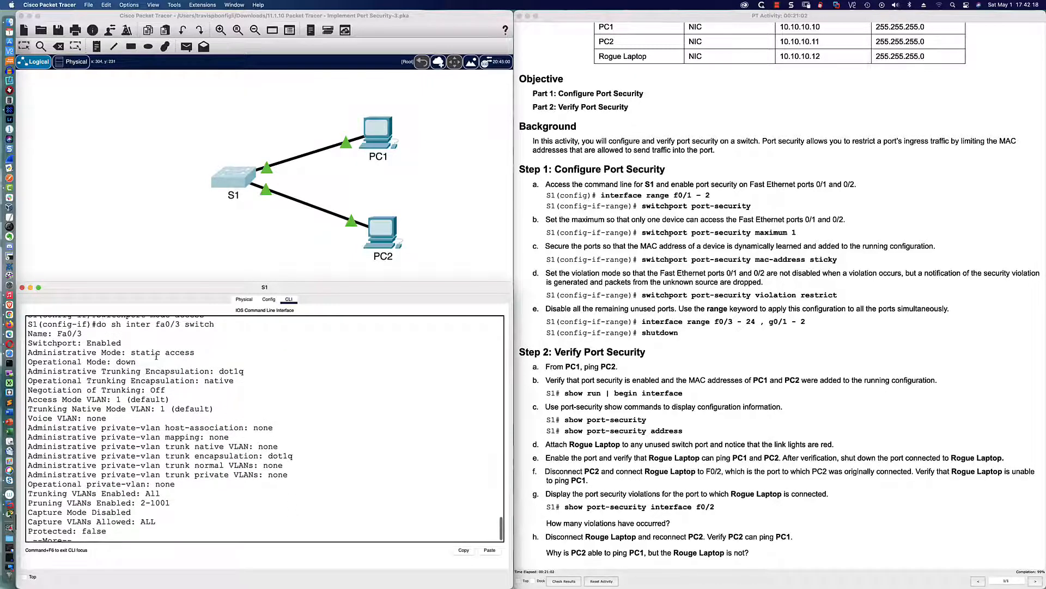
left_click_drag(98, 339, 205, 340)
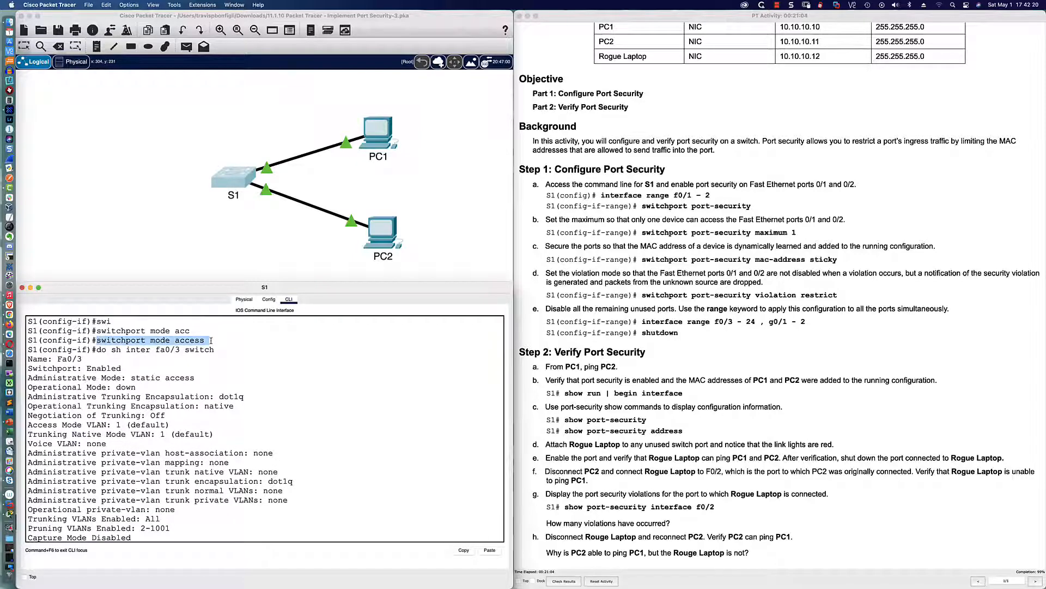
left_click_drag(101, 377, 201, 375)
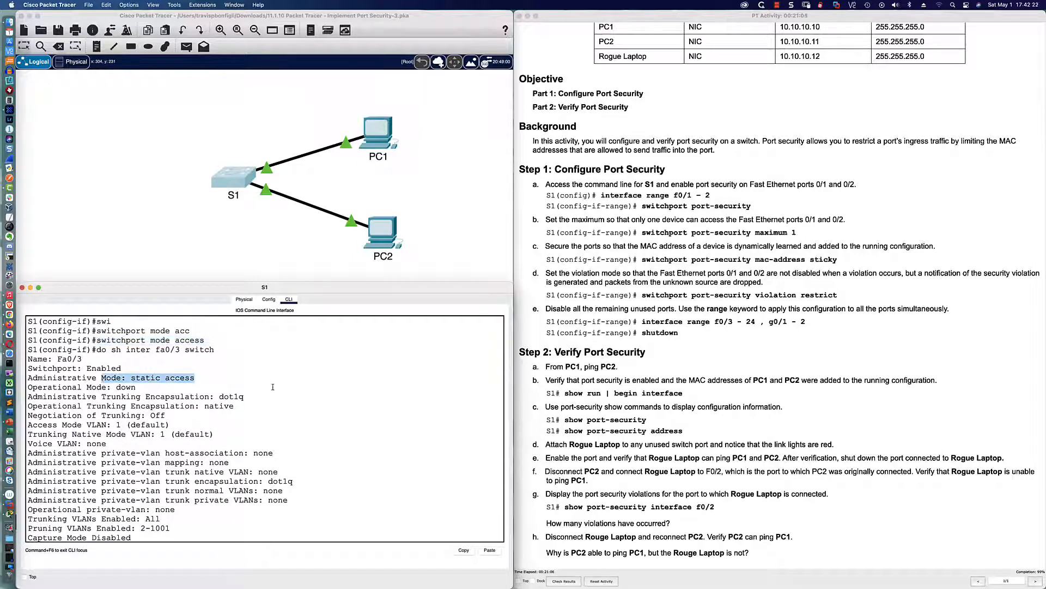
scroll(272, 387, "down", 2)
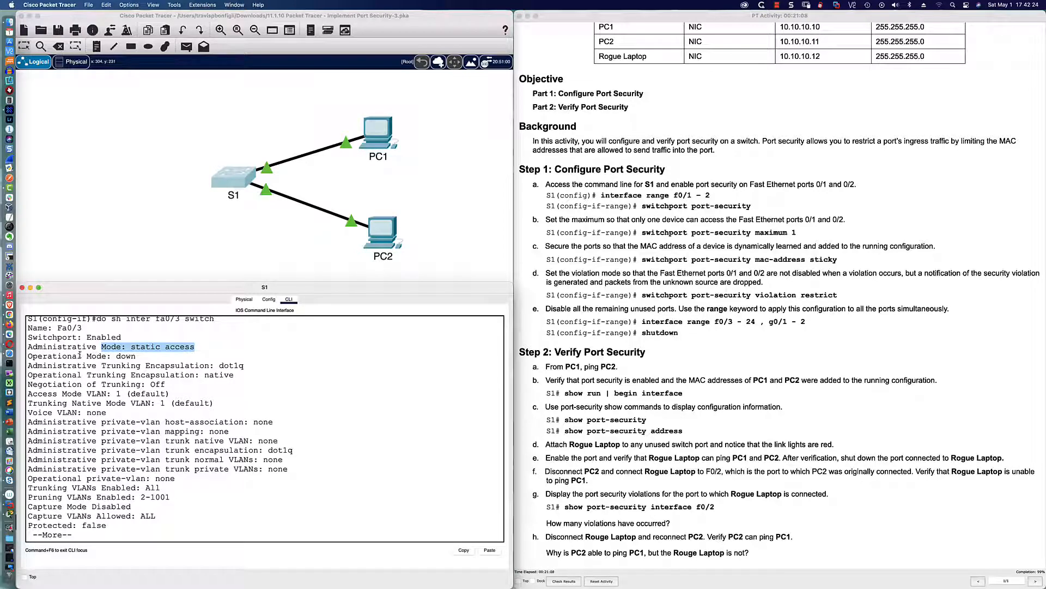
Step: Leave the switchport listing and run switchport port-security on fa0/3 again
left_click(294, 528)
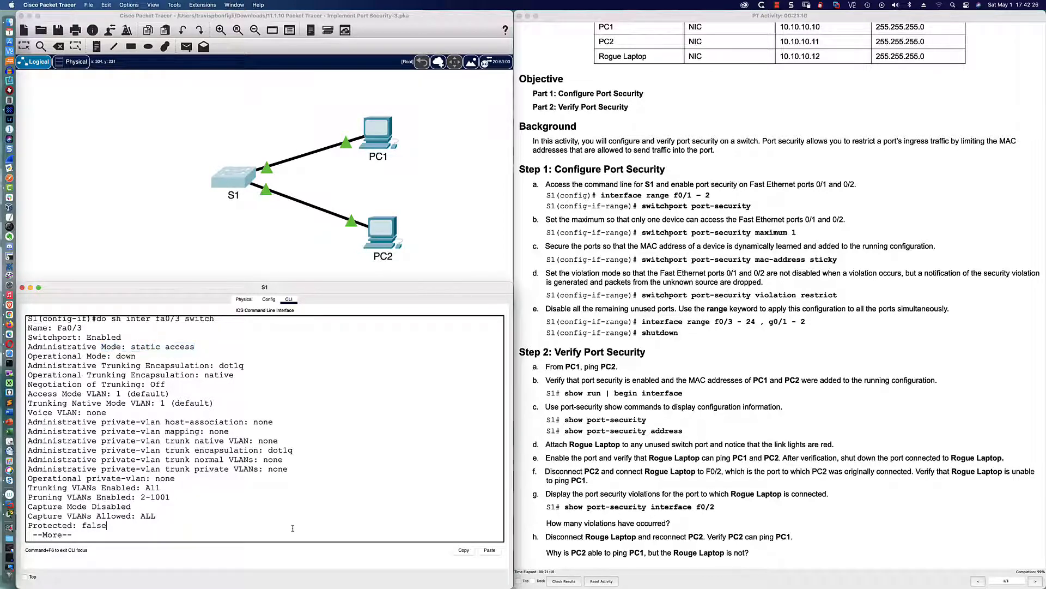
key("ctrl+c")
key("Up")
key("Up")
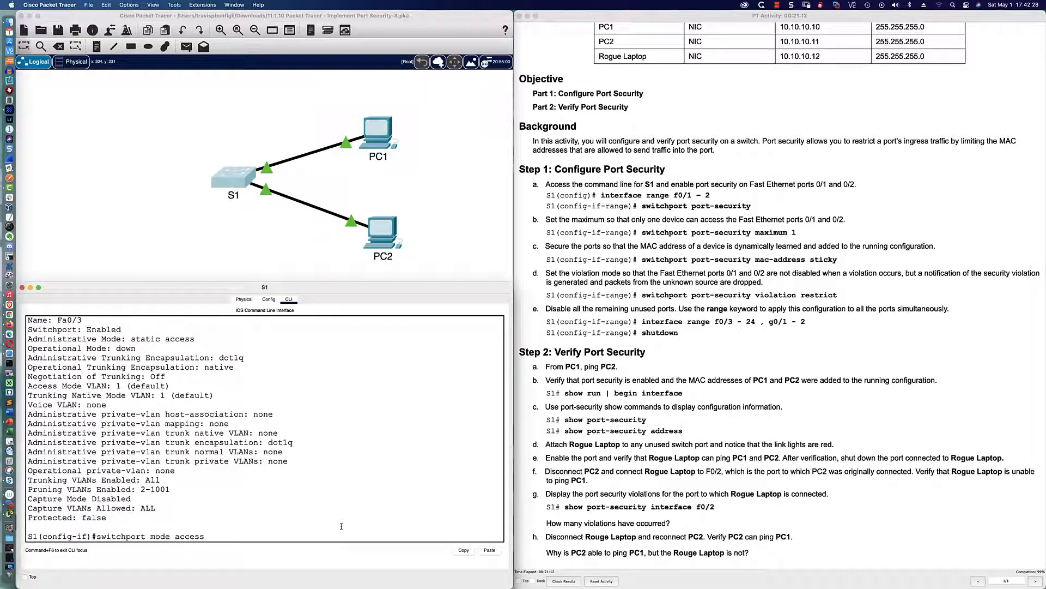
key("Up")
key("Return")
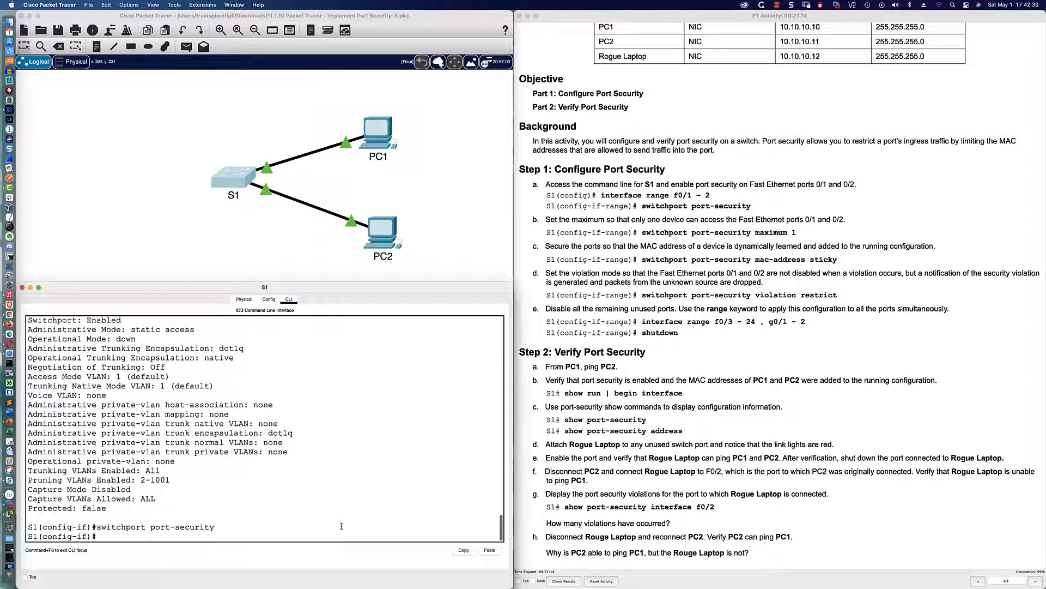
Step: Display the port security summary with do sh port-sec
key("Up")
key("Up")
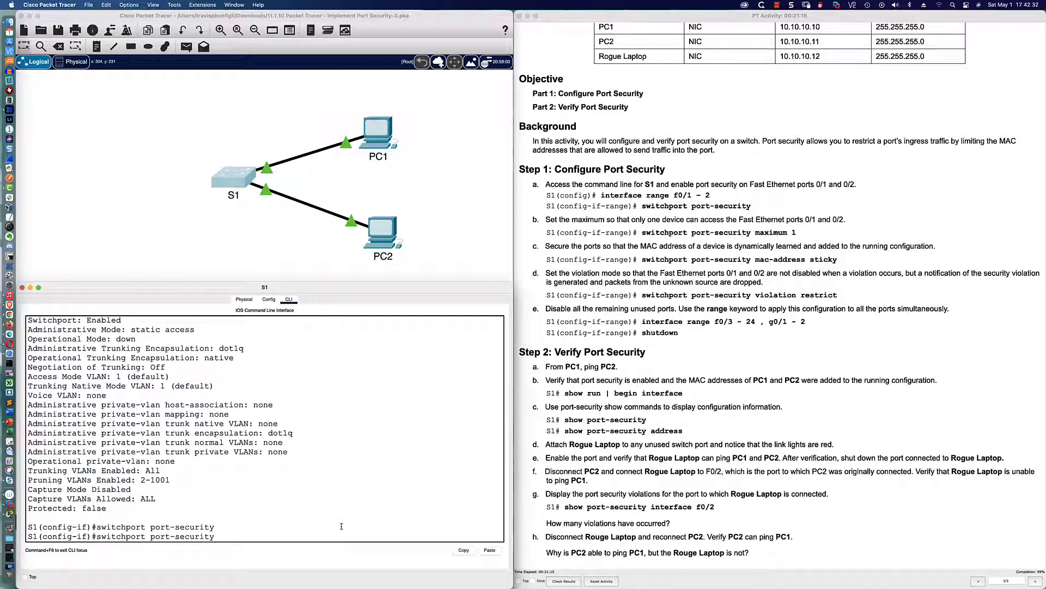
key("Up")
key("Up")
key("Down")
key("Down")
key("Down")
key("Down")
type("do sh port")
type("-sec")
key("Return")
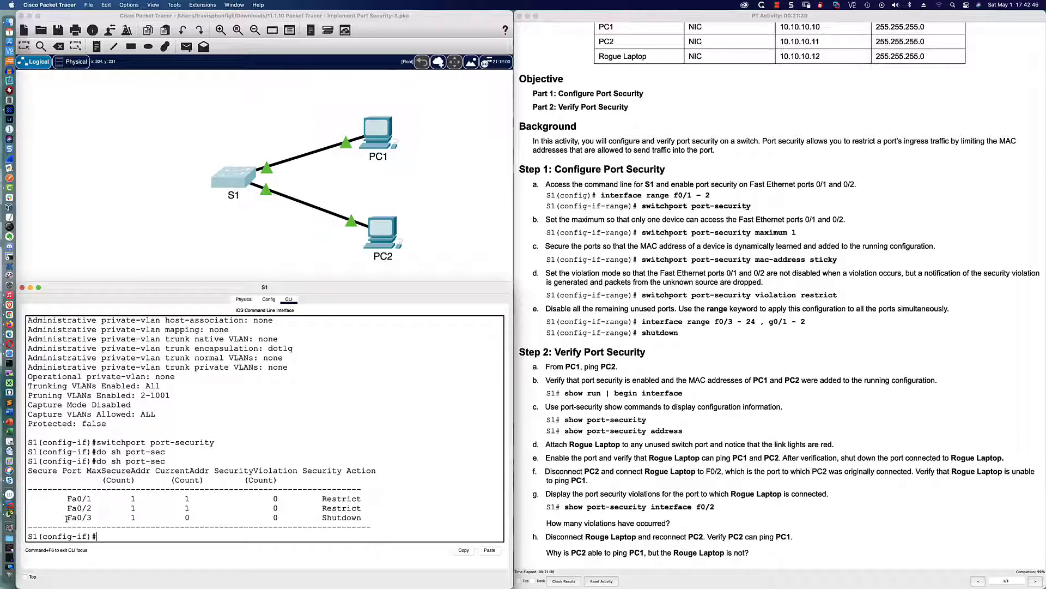
Step: Examine the Fa0/3 row of the port security summary, from its address limit to its security action
left_click_drag(66, 519, 369, 516)
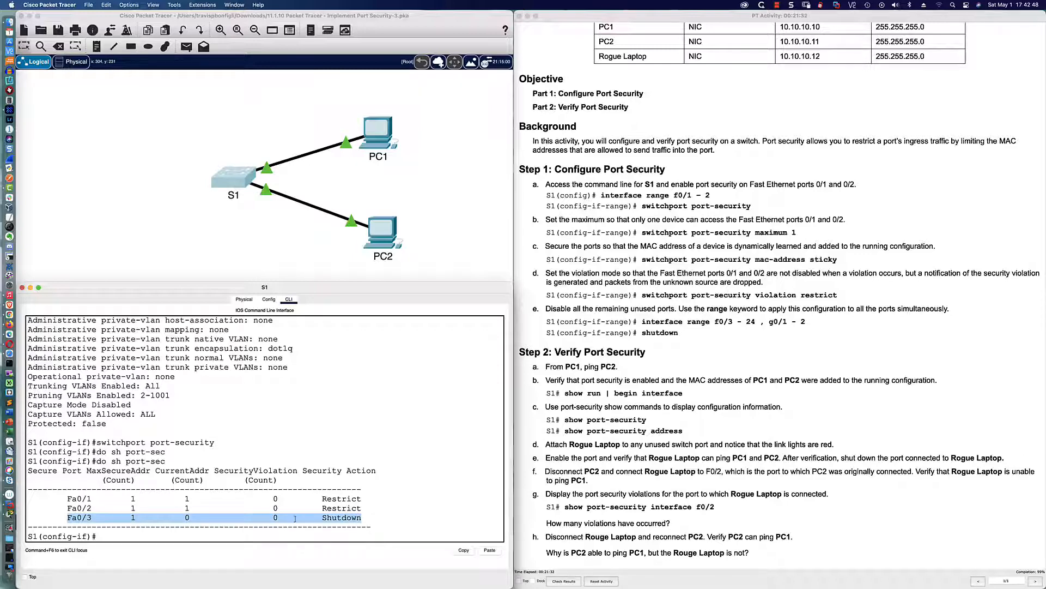
double_click(133, 518)
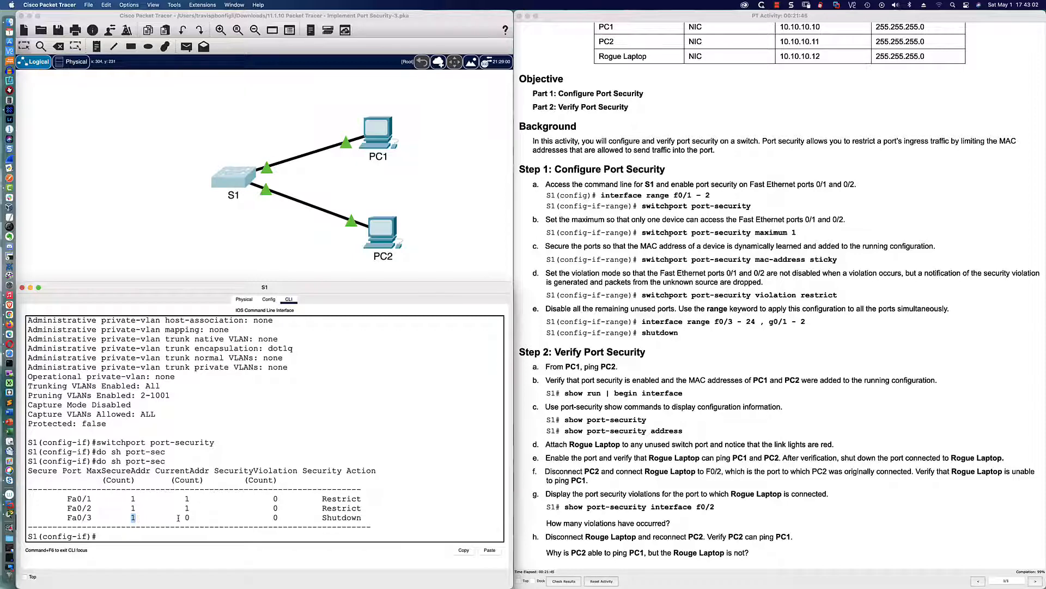
left_click_drag(185, 518, 362, 518)
left_click(362, 533)
Step: Exit interface configuration and reset the port with default interface fa0/3
type("exit")
key("Return")
type("default")
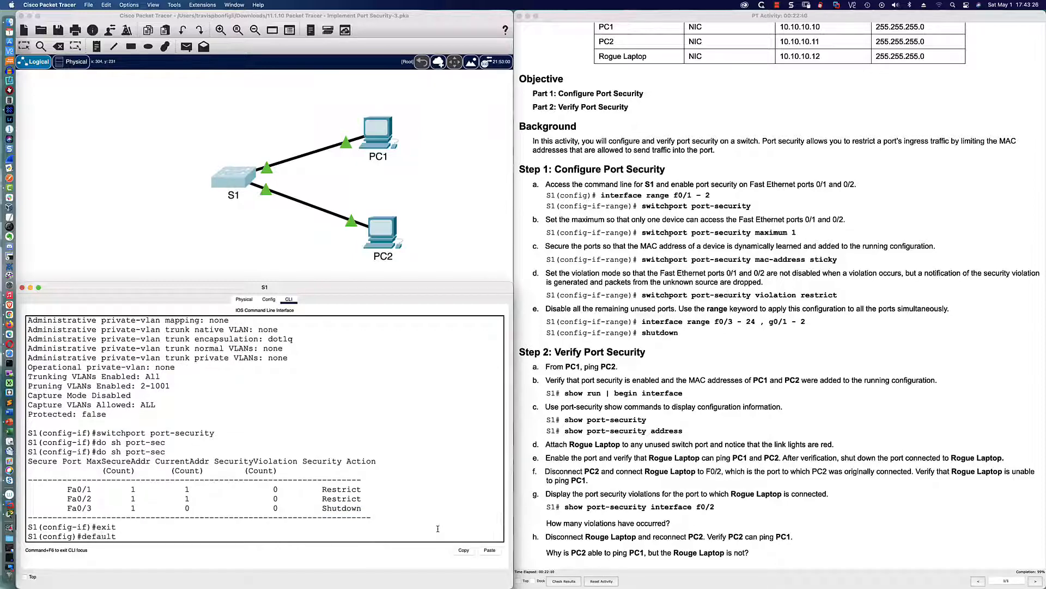
type(" interface fa0/3")
key("Return")
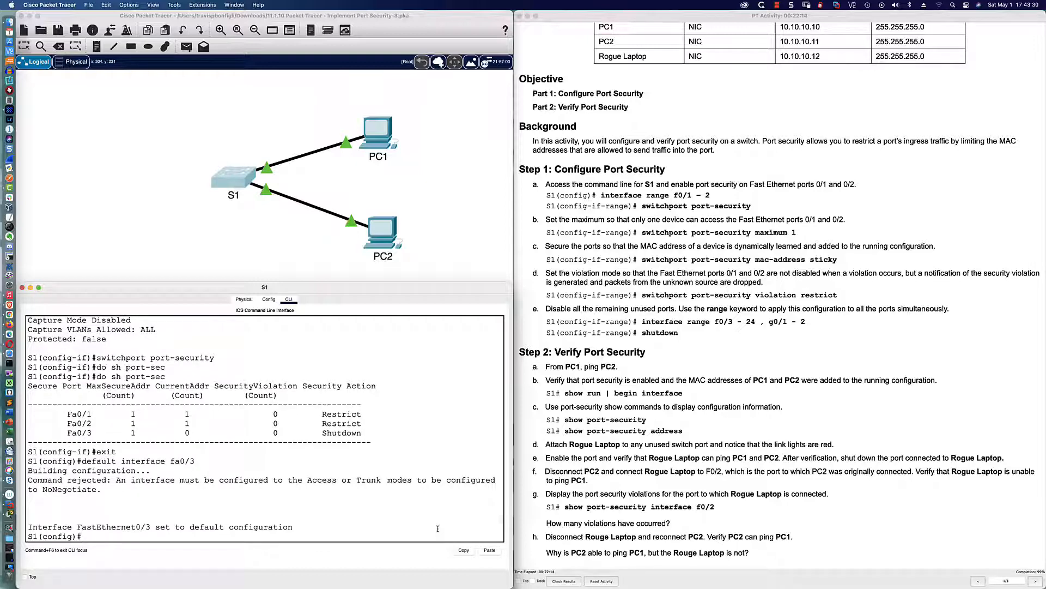
key("Return")
key("Return")
key("Return")
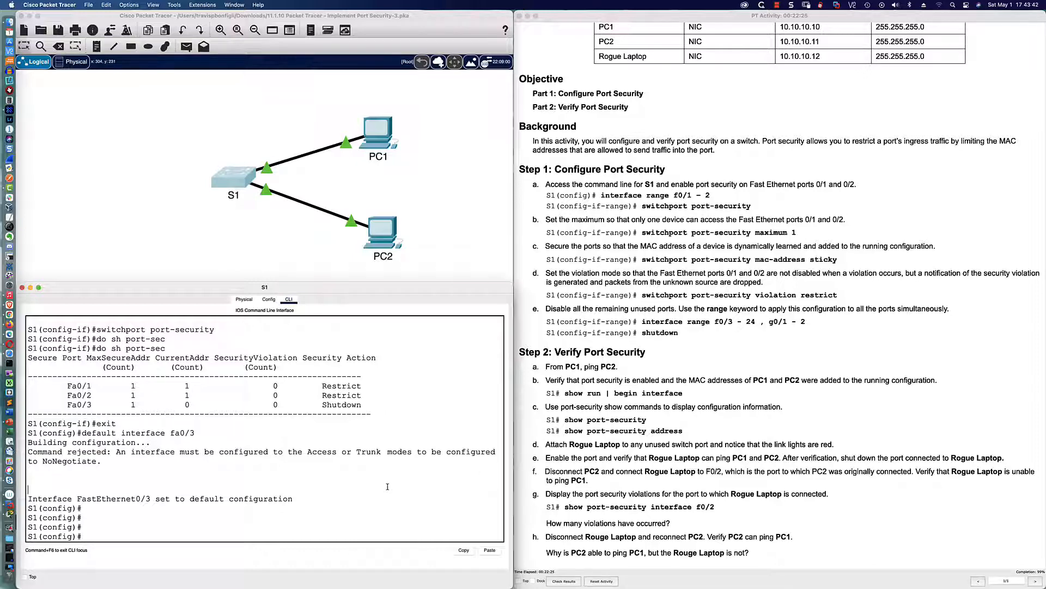
Step: Display the secure MAC address table with do sh port-sec add and check the address type on FastEthernet0/1
type("do sh port-sec")
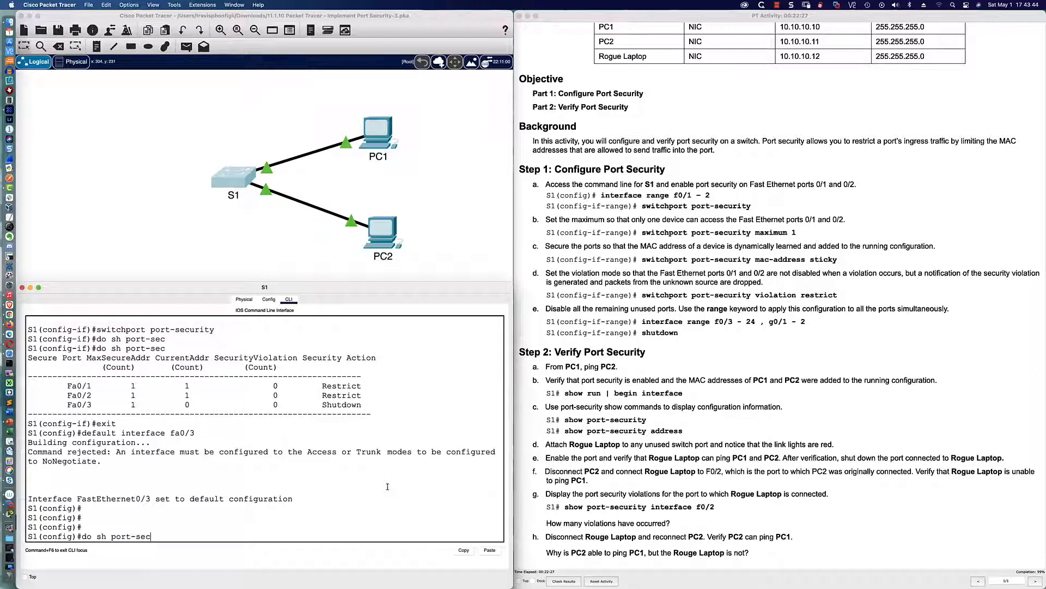
type(" acc")
key("Return")
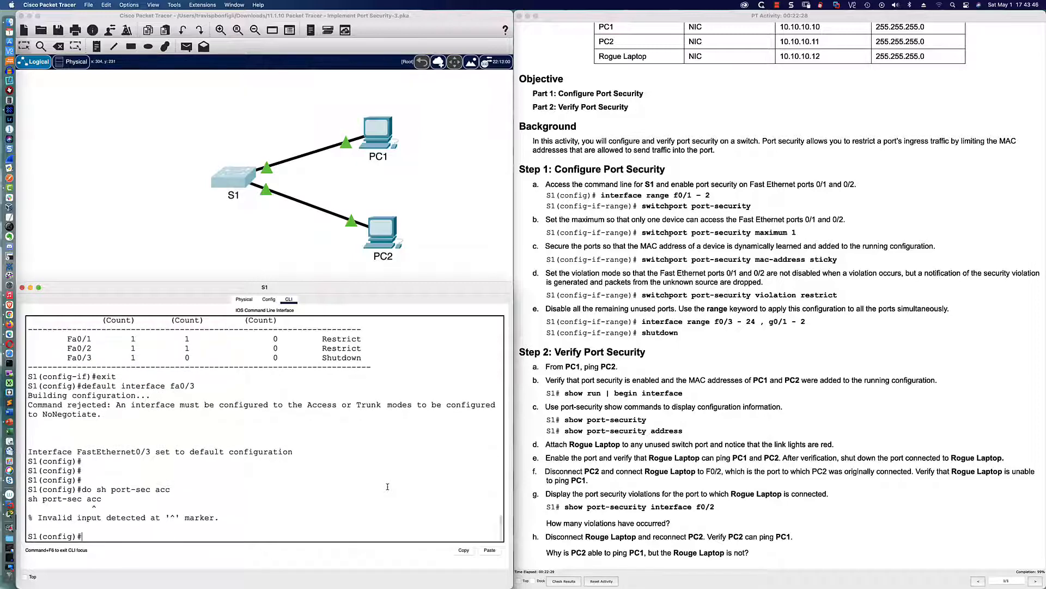
key("Up")
key("BackSpace")
key("BackSpace")
type("dd")
key("Return")
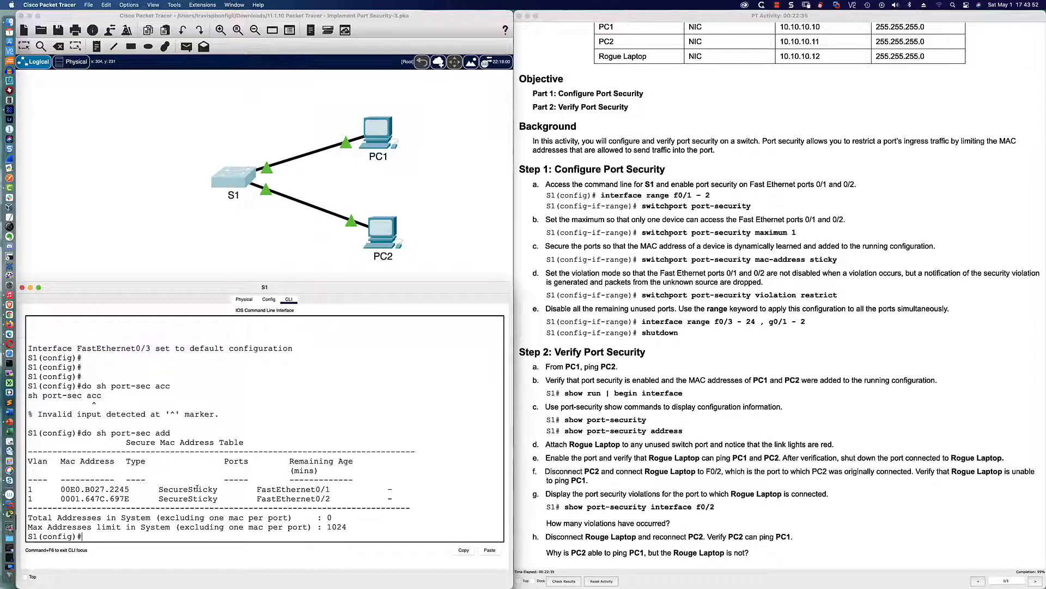
left_click_drag(59, 488, 350, 490)
left_click_drag(155, 489, 219, 489)
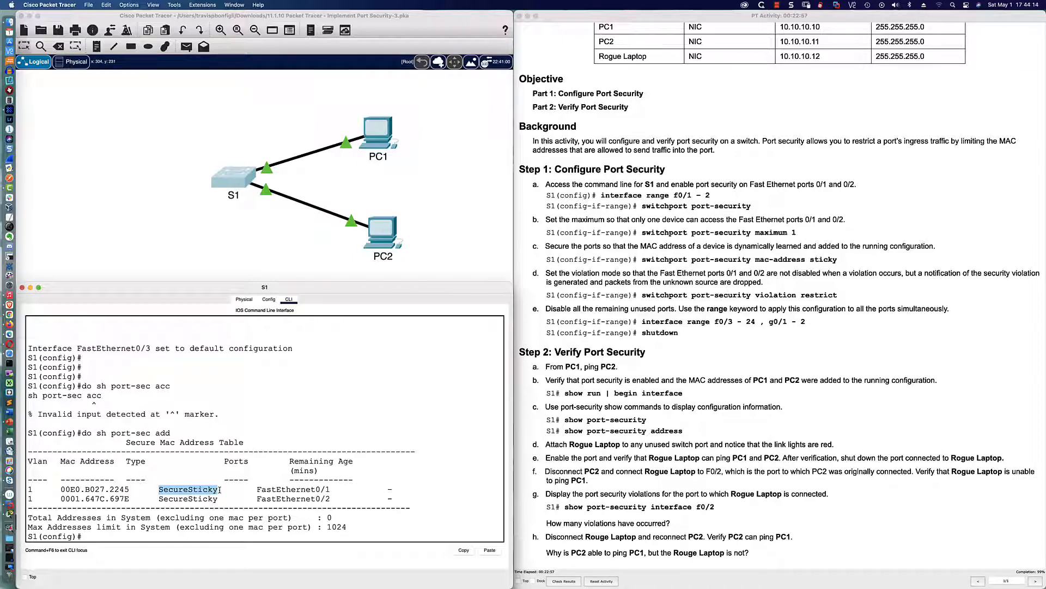
Step: Leave configuration mode and save S1's configuration with wri mem
type("end")
key("Return")
key("Return")
key("Return")
key("Return")
type("s")
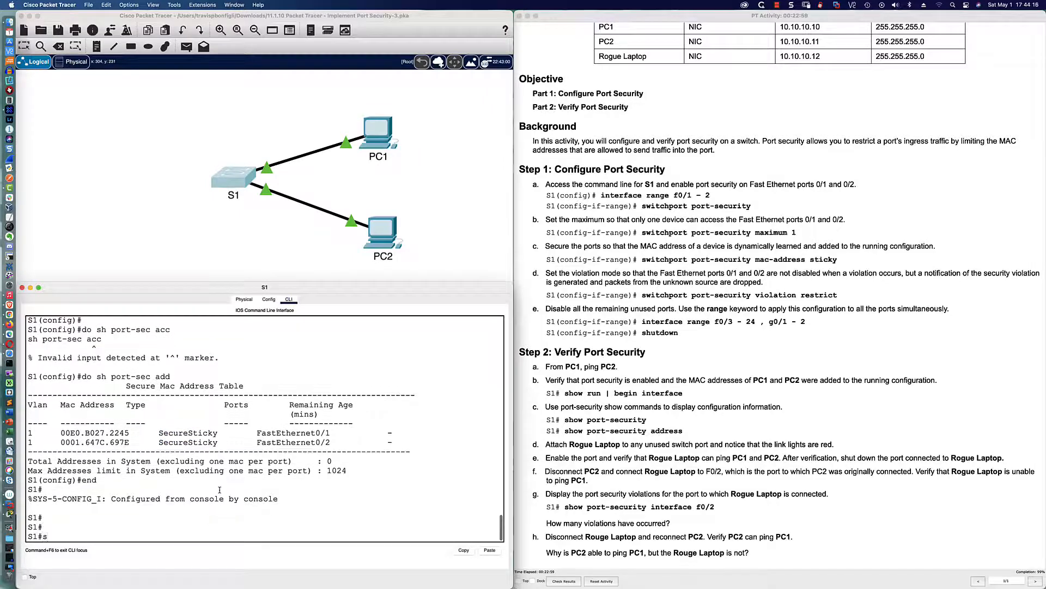
key("BackSpace")
type("wri mem")
key("Return")
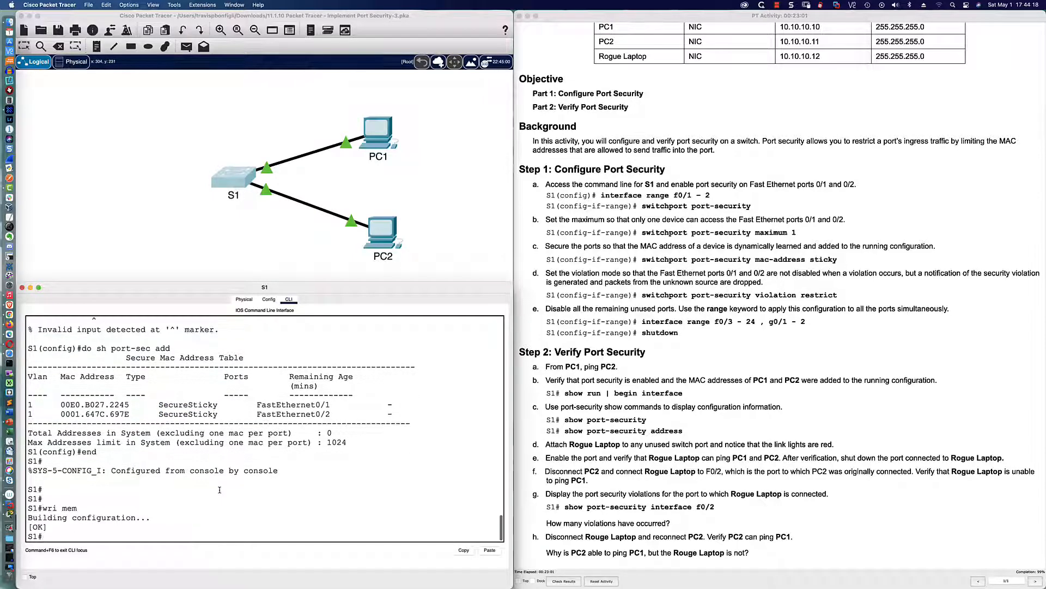
Step: Restart switch S1 with the reload command and confirm the restart
key("Return")
key("Return")
type("reload")
key("Return")
key("Return")
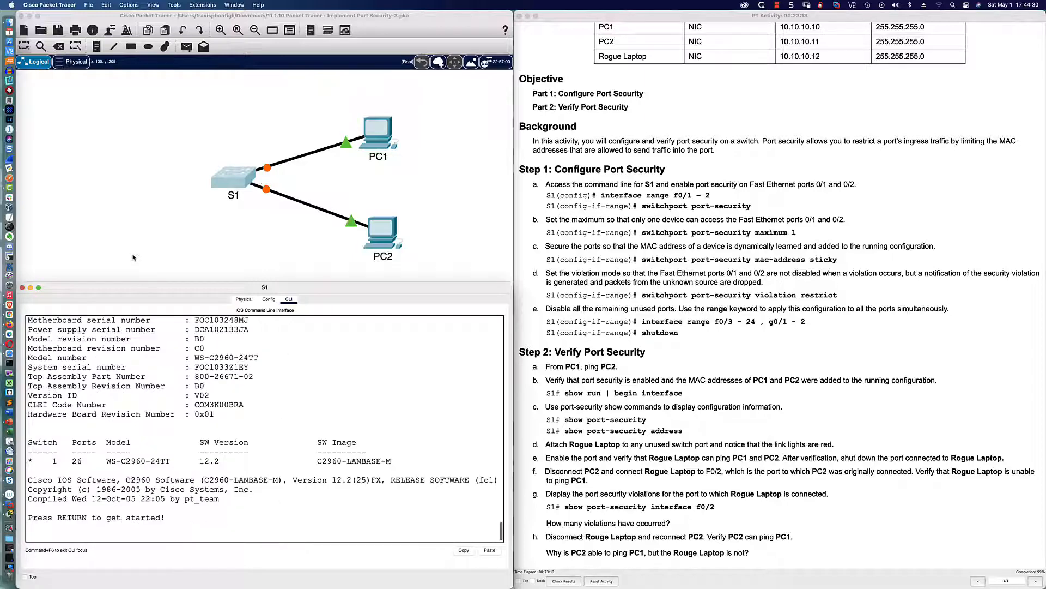
Step: Close S1's window and fast-forward the simulation time
key("super+w")
left_click(78, 522)
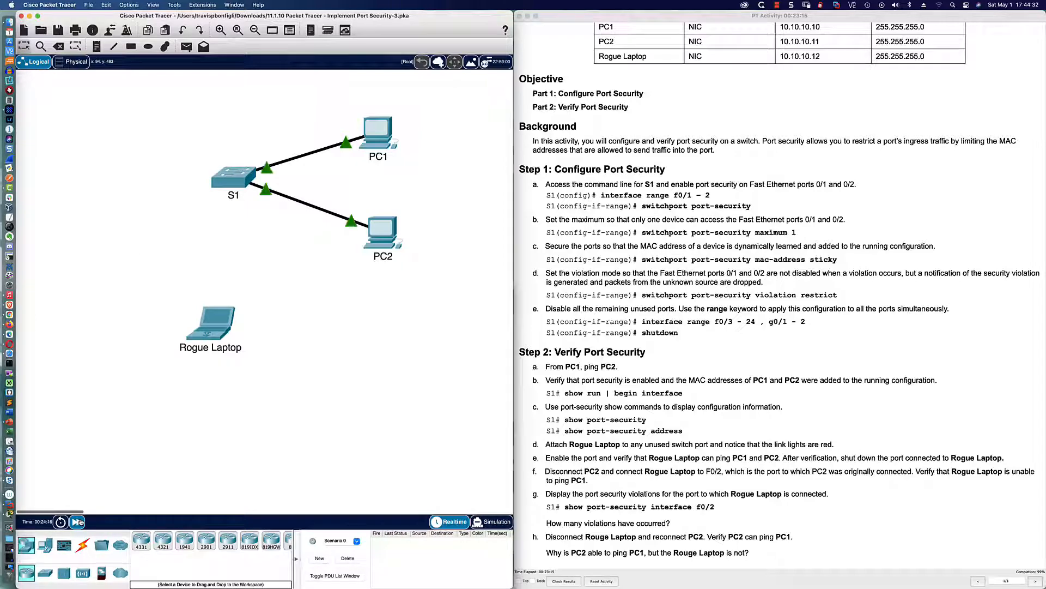
Step: Reopen S1's command line after the restart and enter privileged EXEC mode with en
left_click(226, 176)
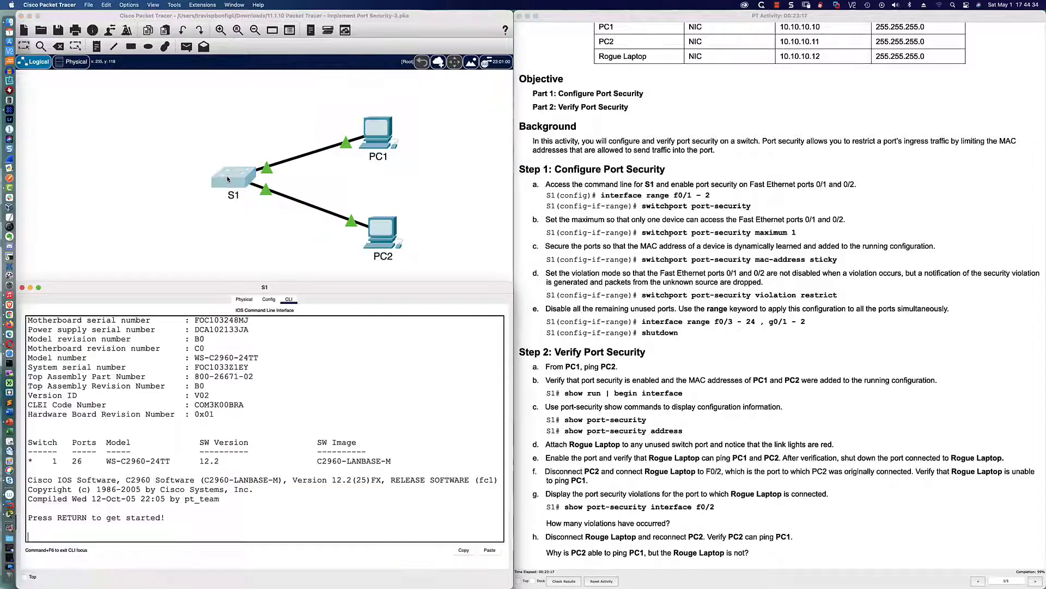
key("Return")
key("Return")
key("Return")
key("Return")
key("Return")
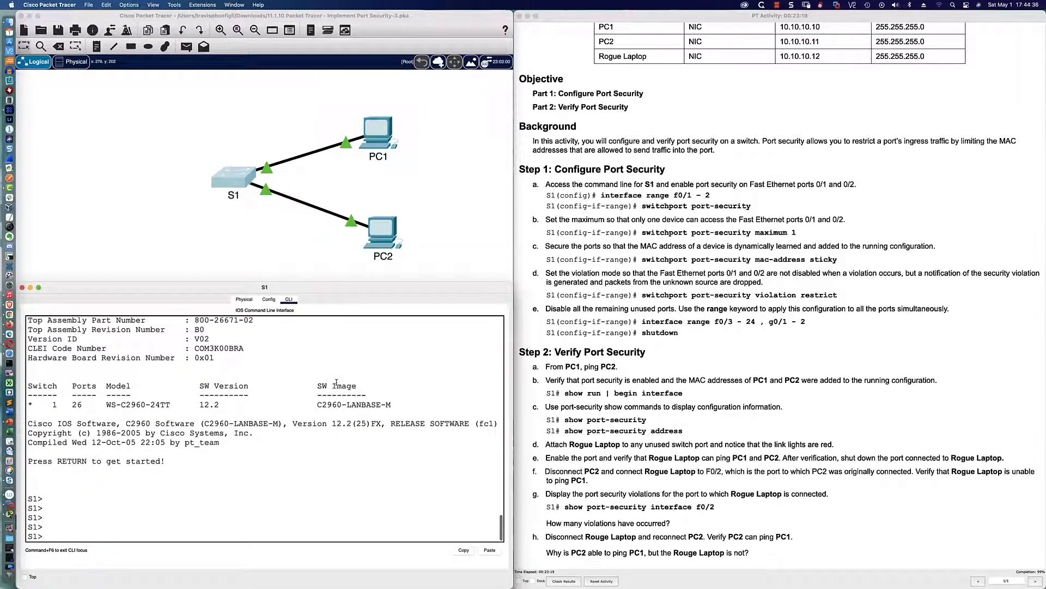
type("en")
key("Return")
Step: Display S1's running configuration with sh run and examine the port security lines under FastEthernet0/1 and FastEthernet0/2
type("sh run")
key("Return")
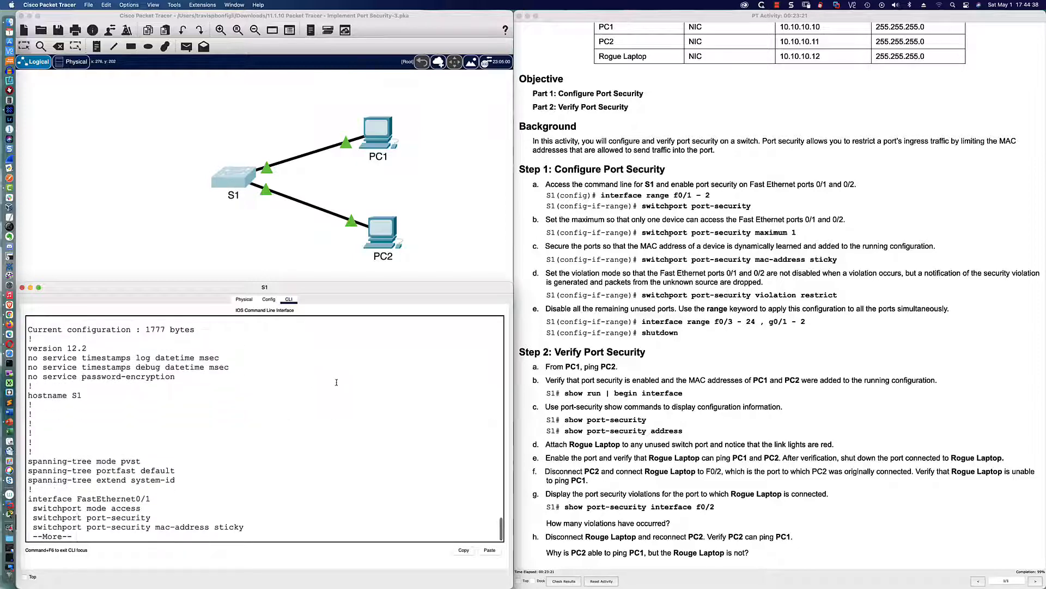
key("Return")
key("Return")
key("Return")
key("Return")
key("Return")
key("Return")
key("Return")
key("Return")
key("Return")
key("Return")
key("Return")
key("Return")
key("Return")
key("Return")
key("Return")
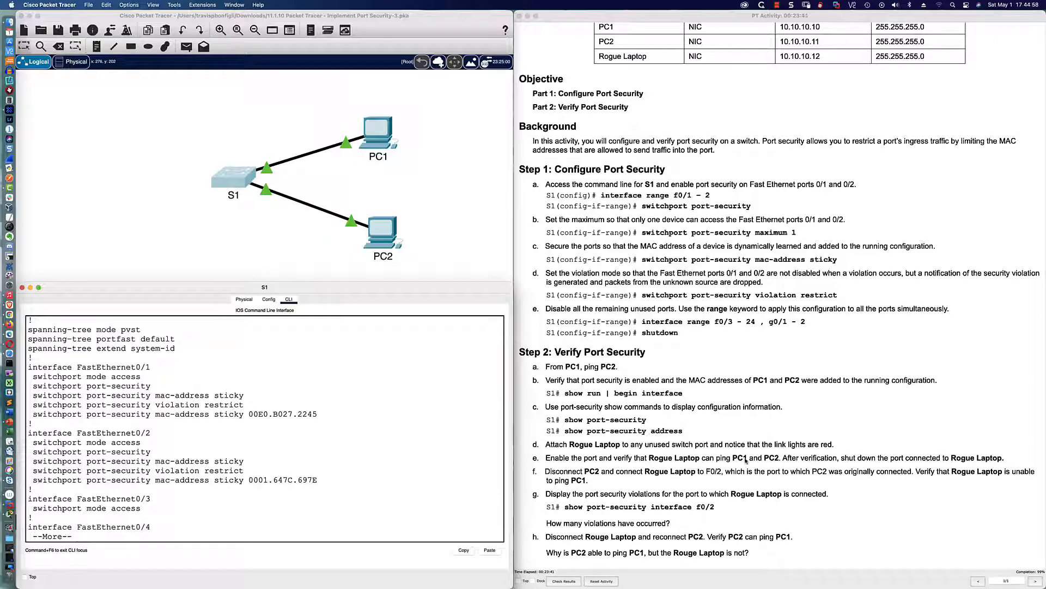
Step: Connect the Rogue Laptop's FastEthernet0 to S1's FastEthernet0/3 with a copper straight-through cable and fast-forward the simulation time
left_click(268, 260)
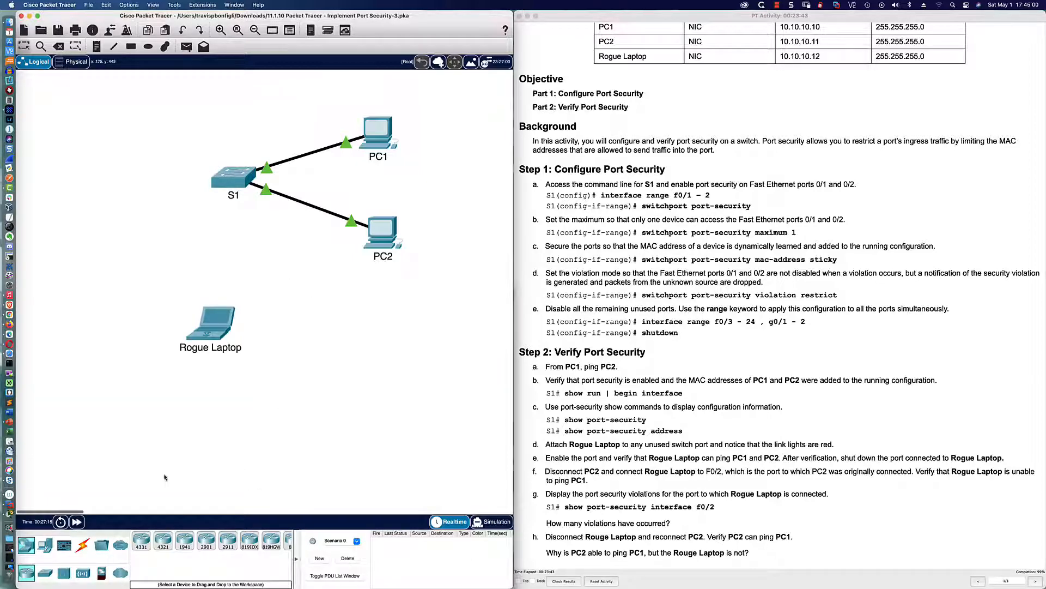
left_click(83, 540)
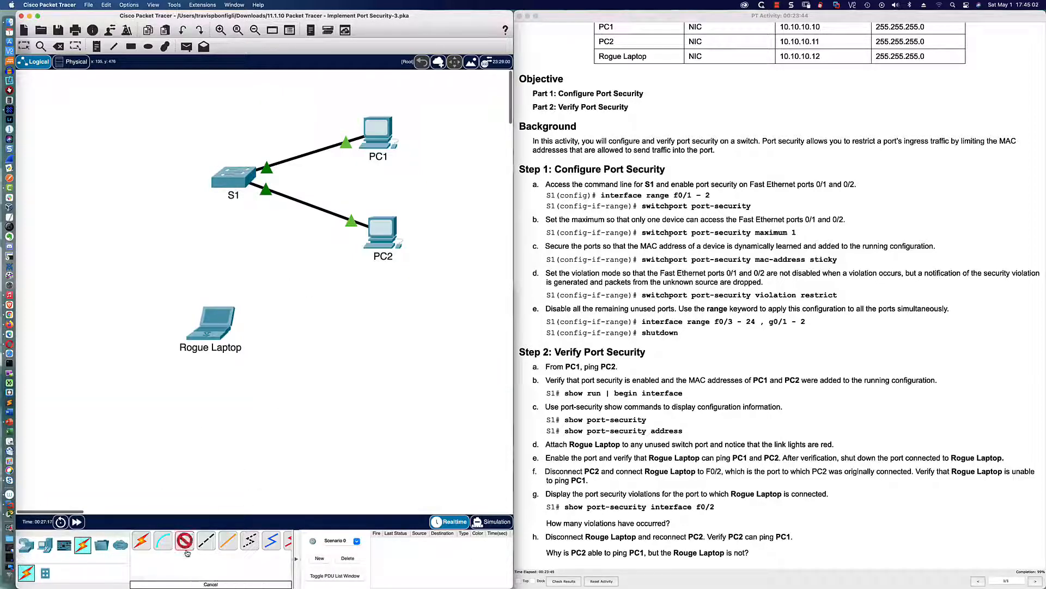
left_click(206, 540)
left_click(237, 313)
left_click(248, 348)
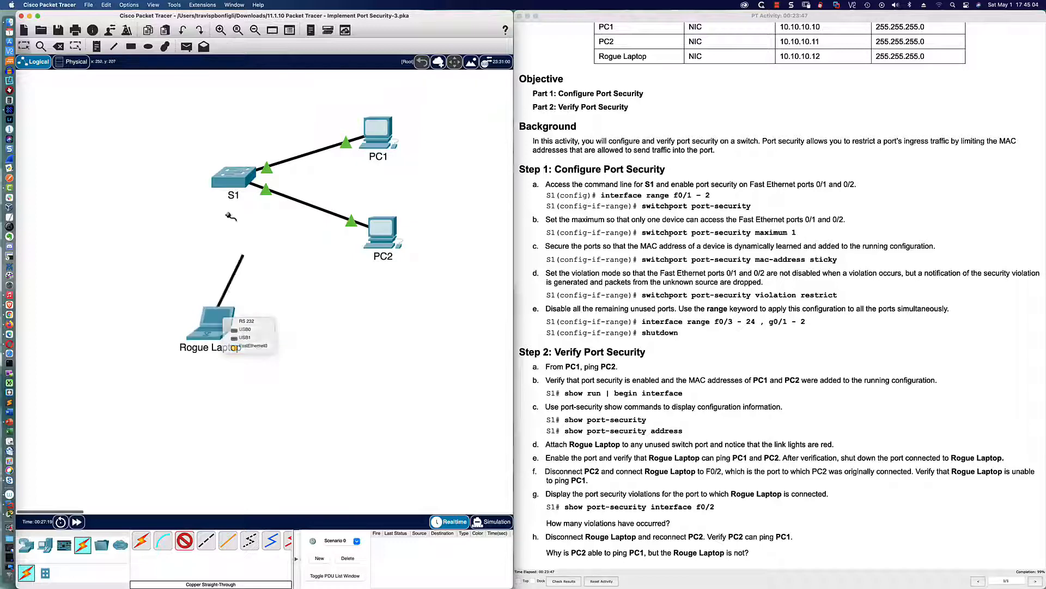
left_click(237, 181)
left_click(289, 297)
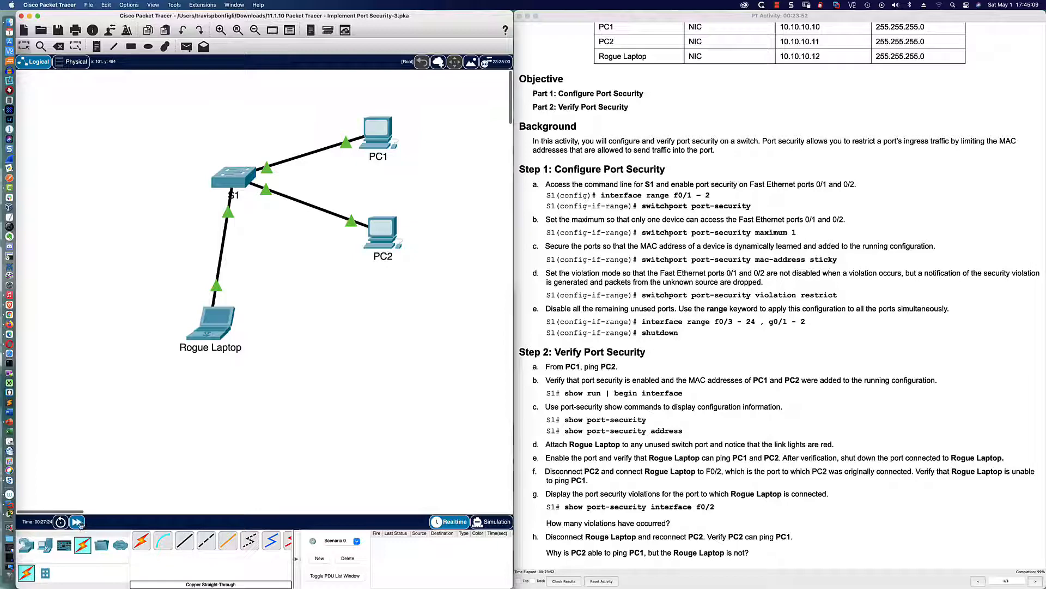
left_click(78, 522)
Step: Check the Rogue Laptop's IP configuration against the addressing table, moving its window clear of the topology
left_click(210, 320)
left_click(537, 172)
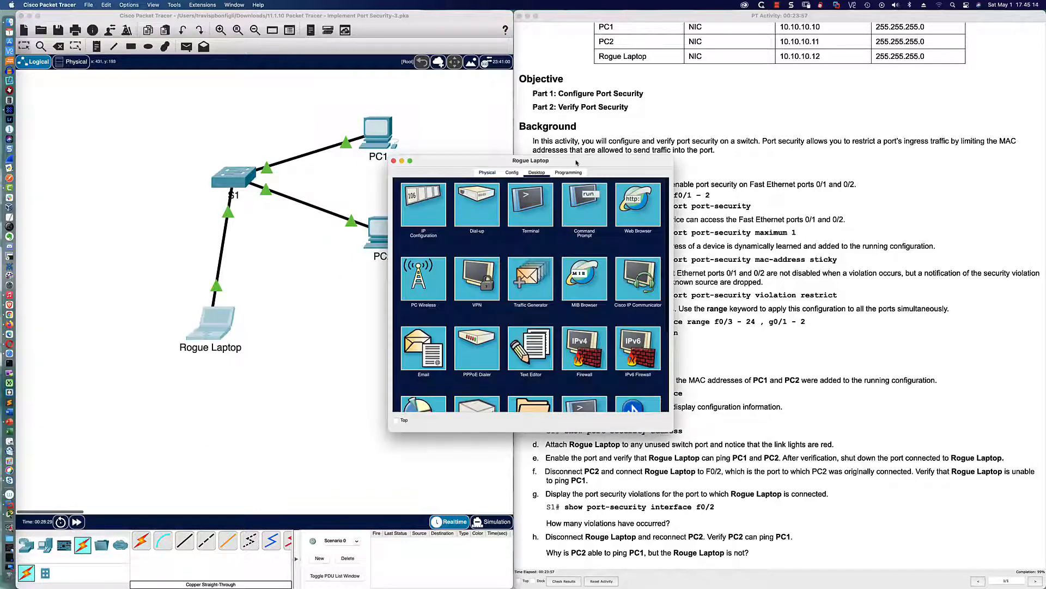
left_click_drag(576, 162, 692, 109)
left_click(540, 151)
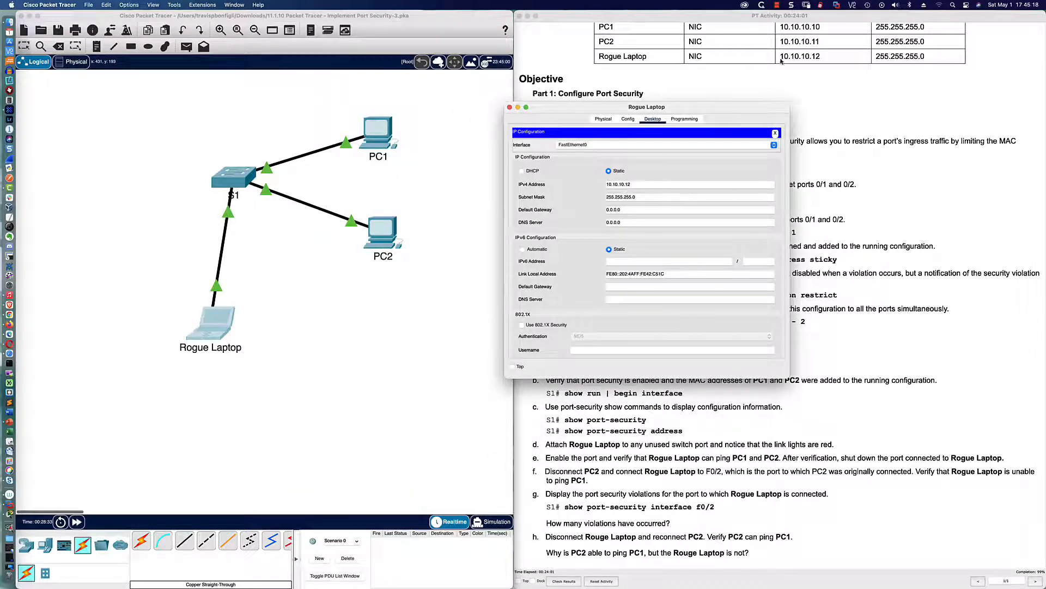
left_click(775, 134)
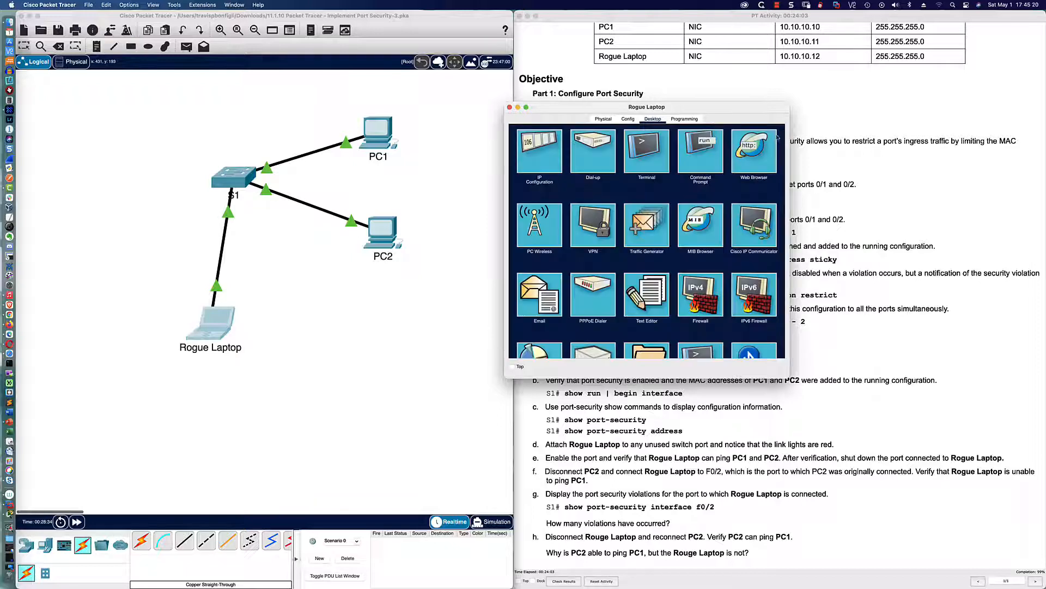
Step: Ping PC2 at 10.10.10.11 from the Rogue Laptop's command prompt
left_click(694, 159)
type("p")
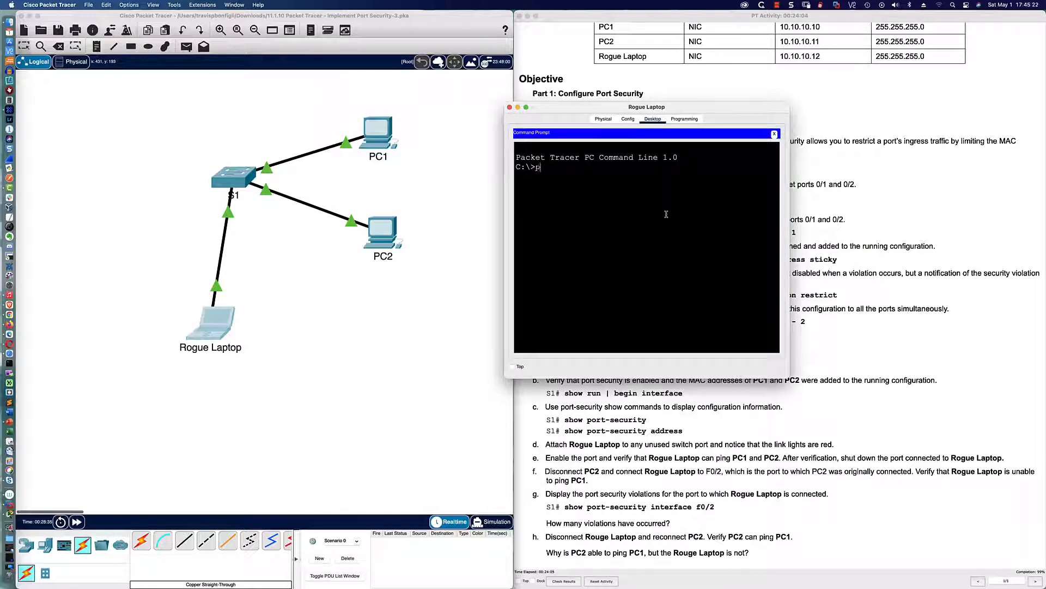
type("ing 10.10.10.11")
key("Return")
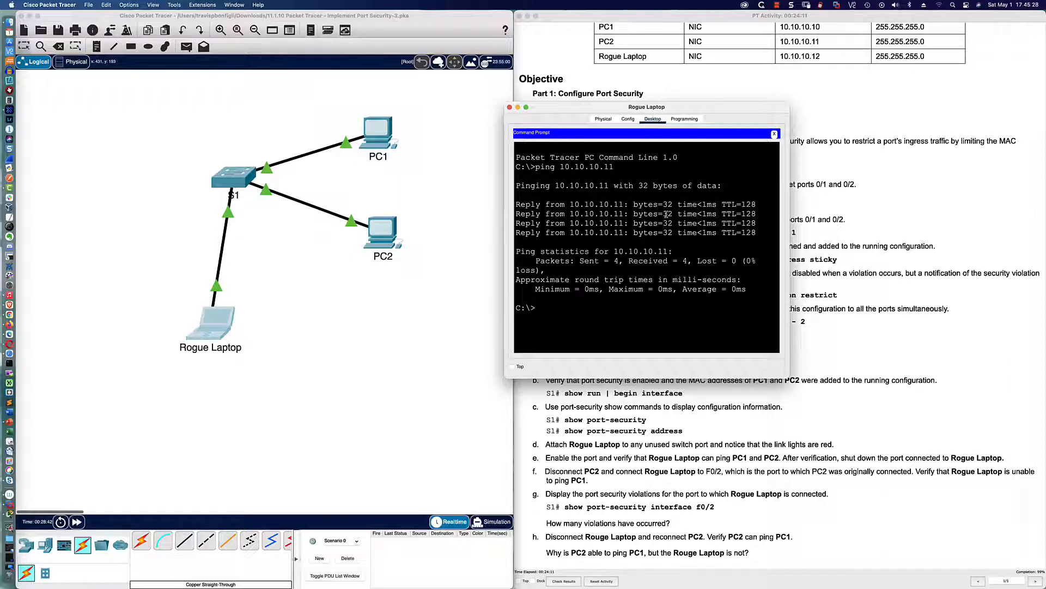
Step: Ping 10.10.10.12 and PC1 at 10.10.10.10 from the Rogue Laptop
key("Up")
key("BackSpace")
type("2")
key("Return")
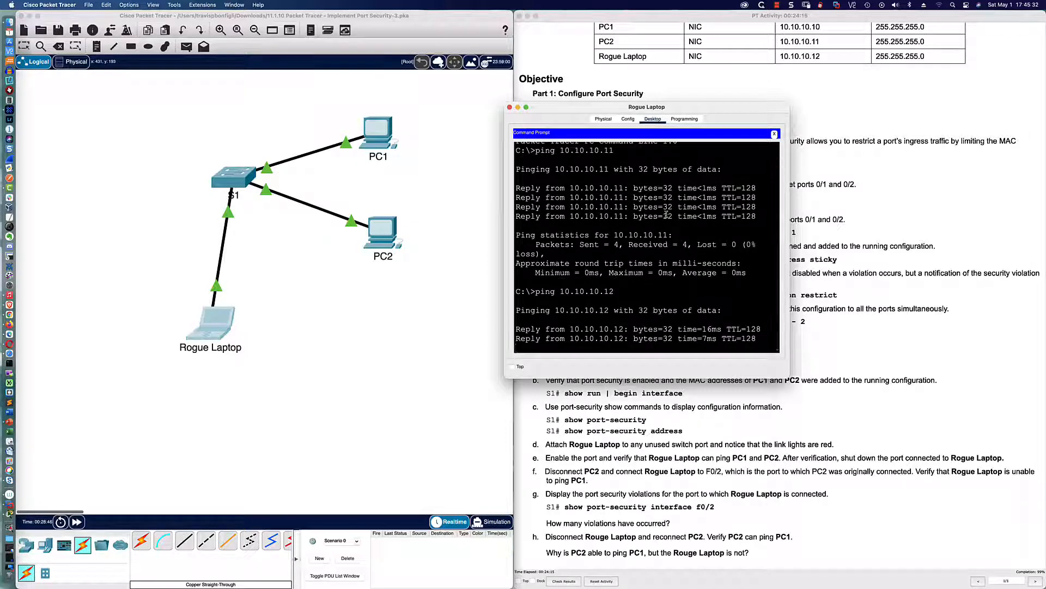
key("Up")
key("BackSpace")
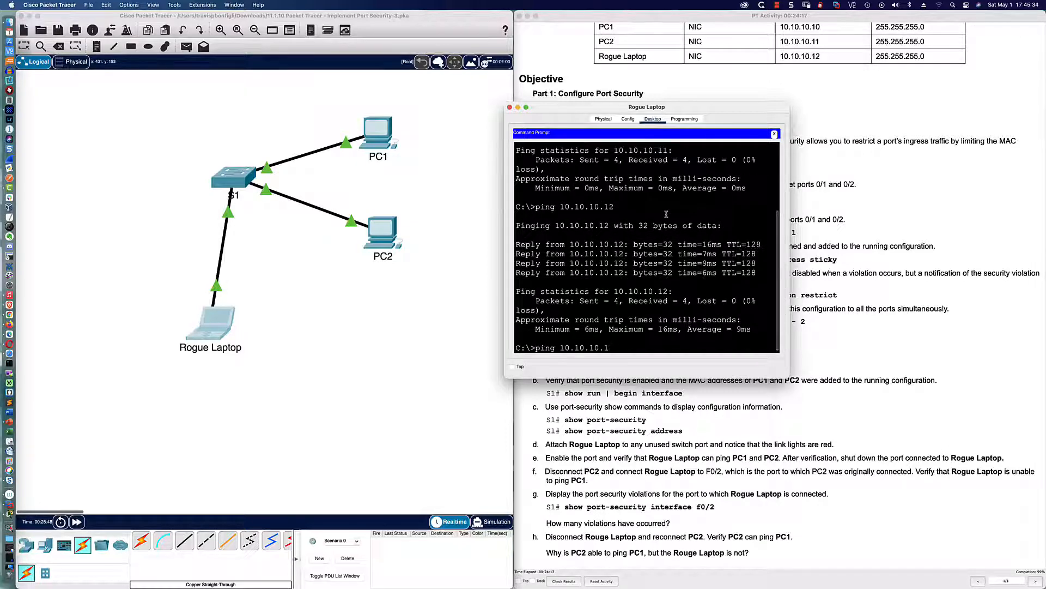
type("0")
key("Return")
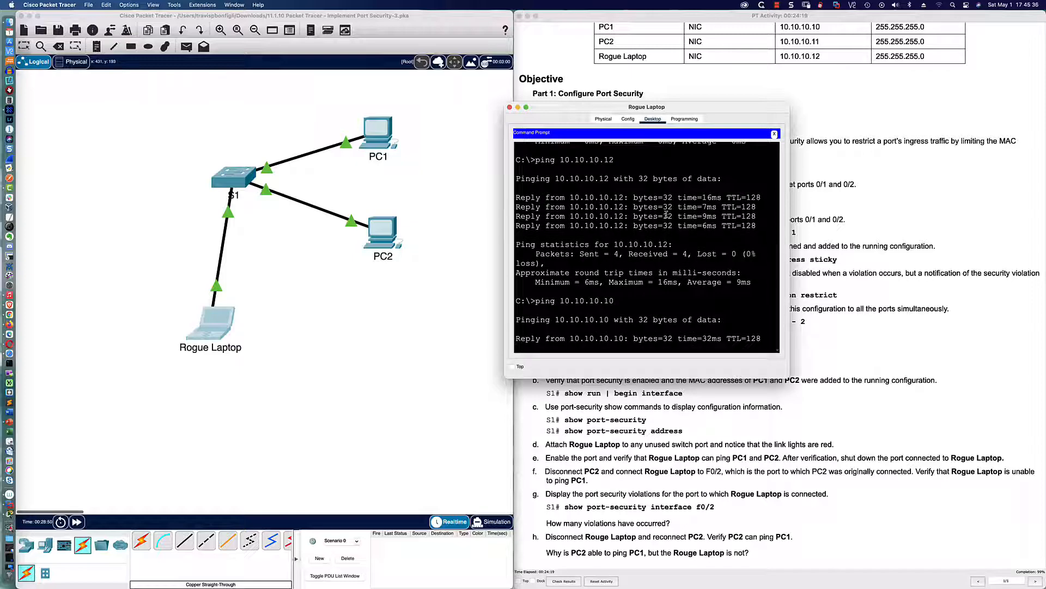
left_click_drag(678, 109, 688, 94)
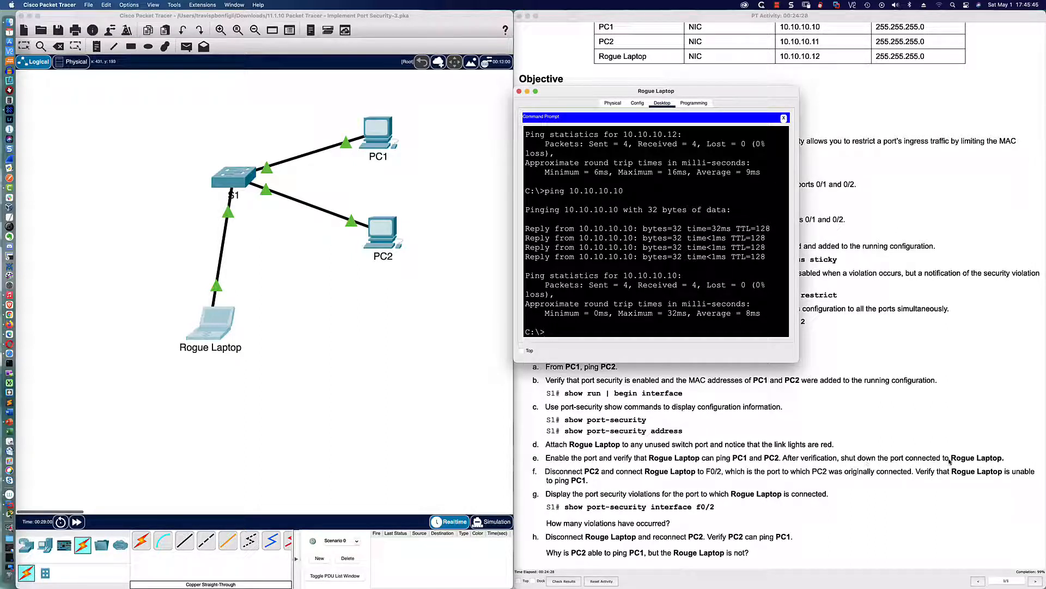
Step: Shut down S1's interface fa0/3, which connects to the Rogue Laptop, and close S1's window
left_click(233, 186)
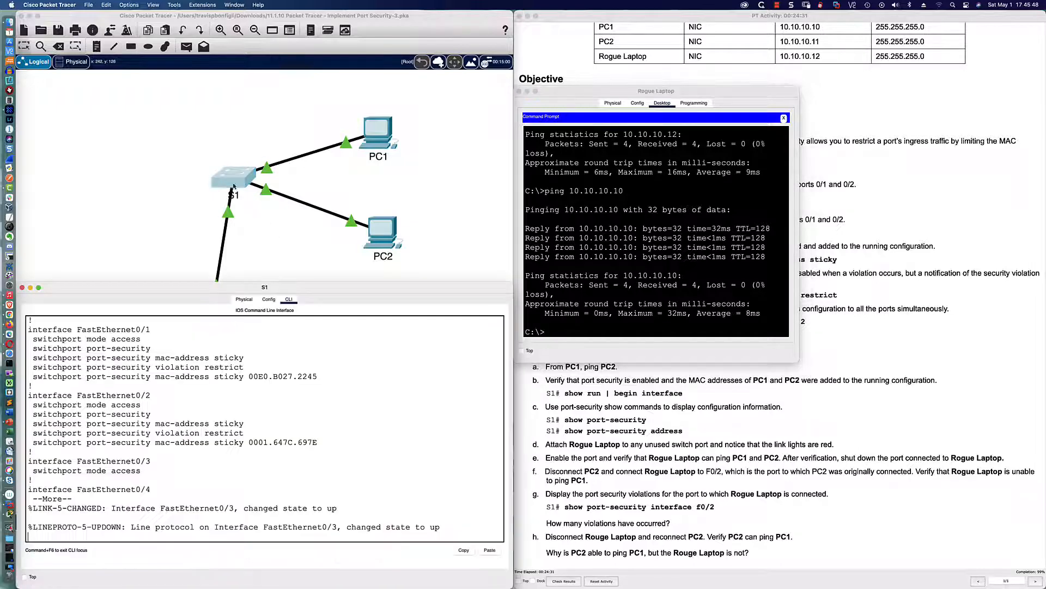
scroll(376, 413, "down", 4)
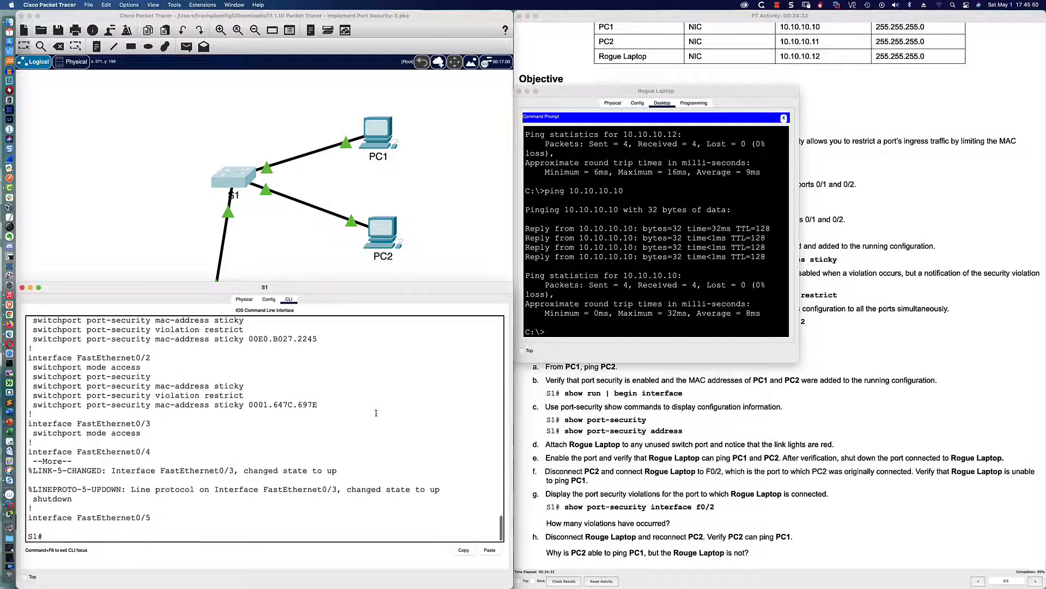
type("conf t")
key("Return")
type("int fa0")
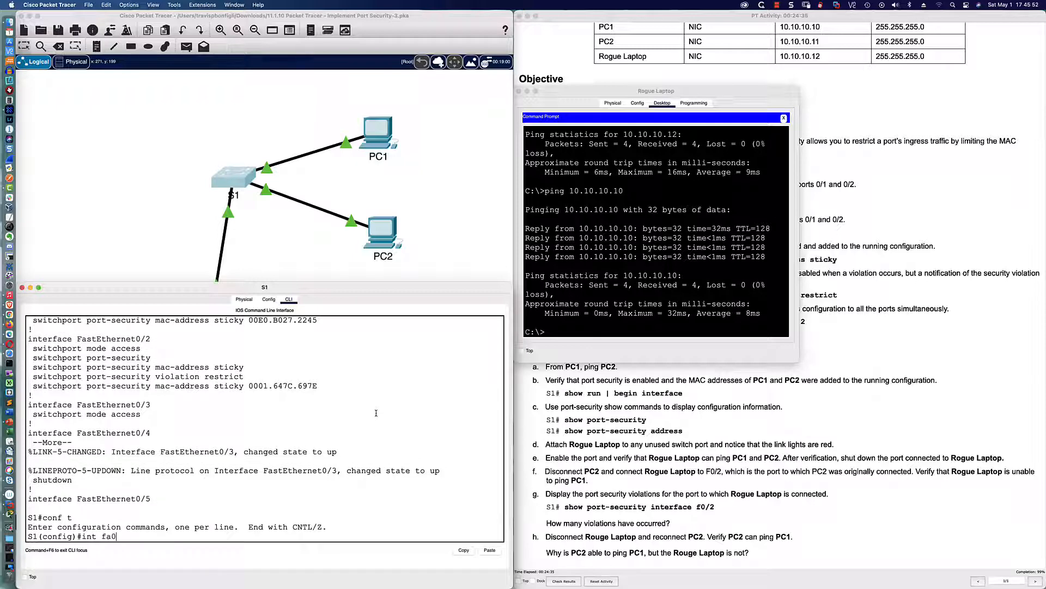
type("/3")
key("Return")
type("shut")
key("Return")
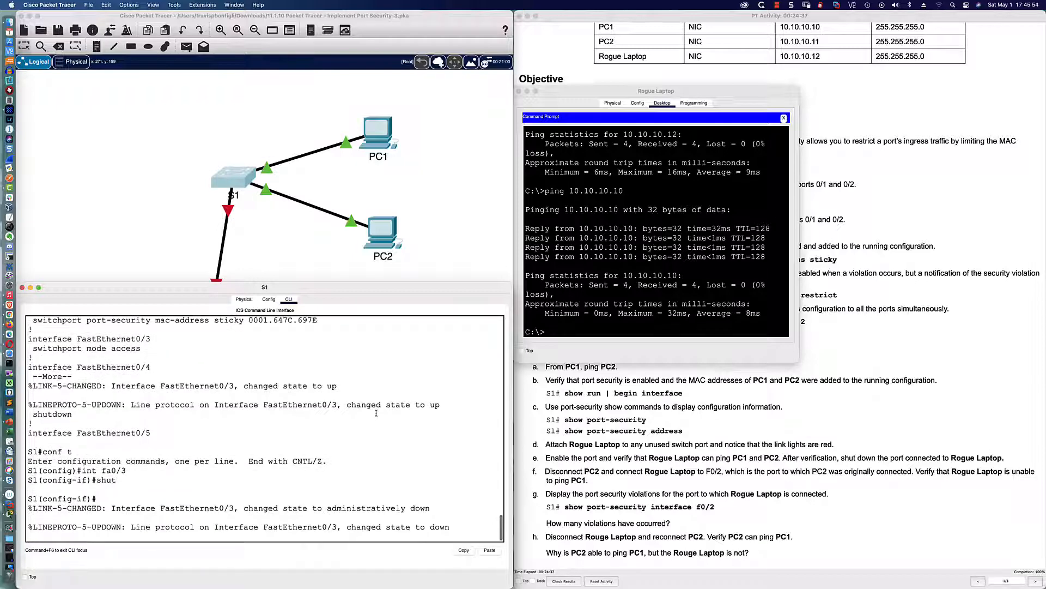
key("Return")
key("Return")
key("Return")
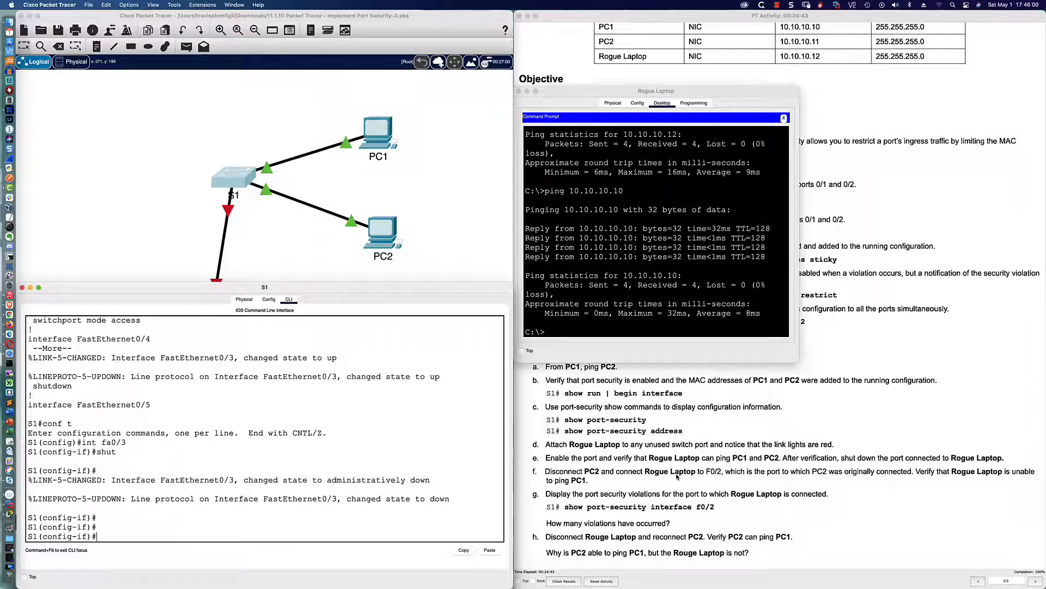
key("super+w")
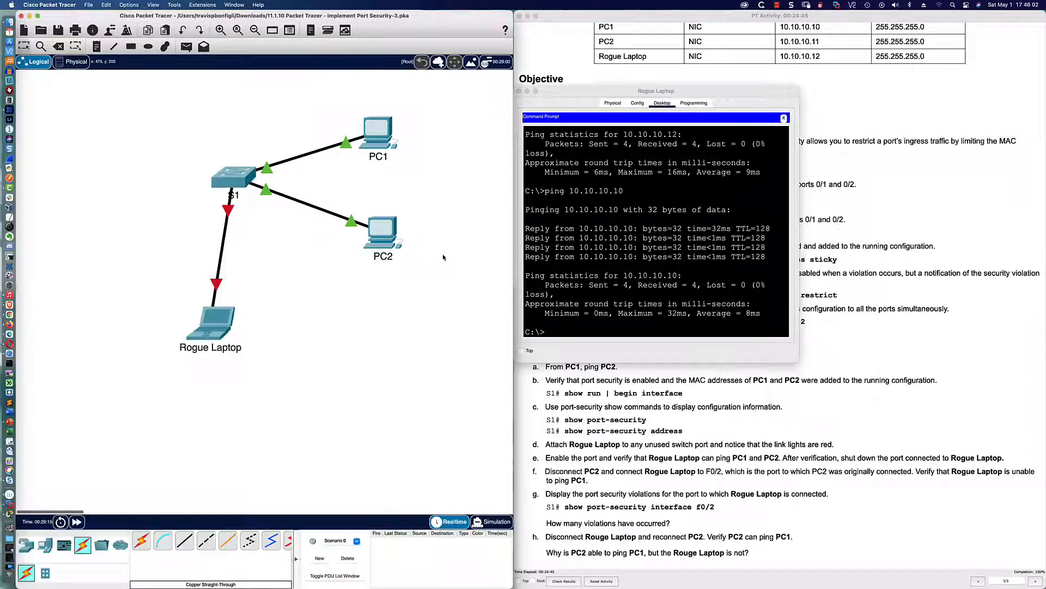
Step: Delete the cables linking the Rogue Laptop and PC2 to S1
left_click(59, 46)
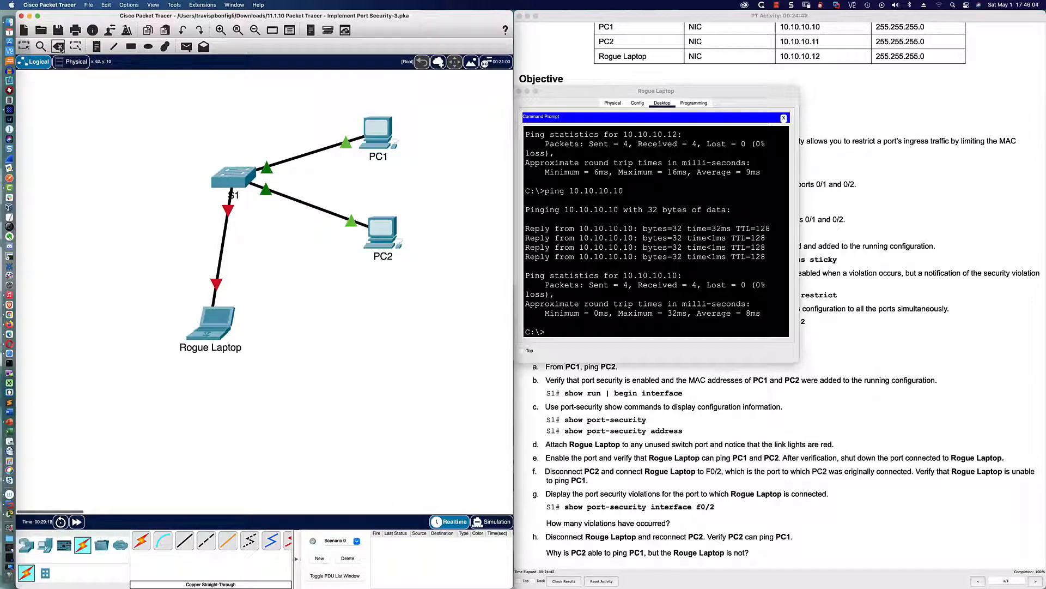
left_click(224, 222)
left_click(287, 197)
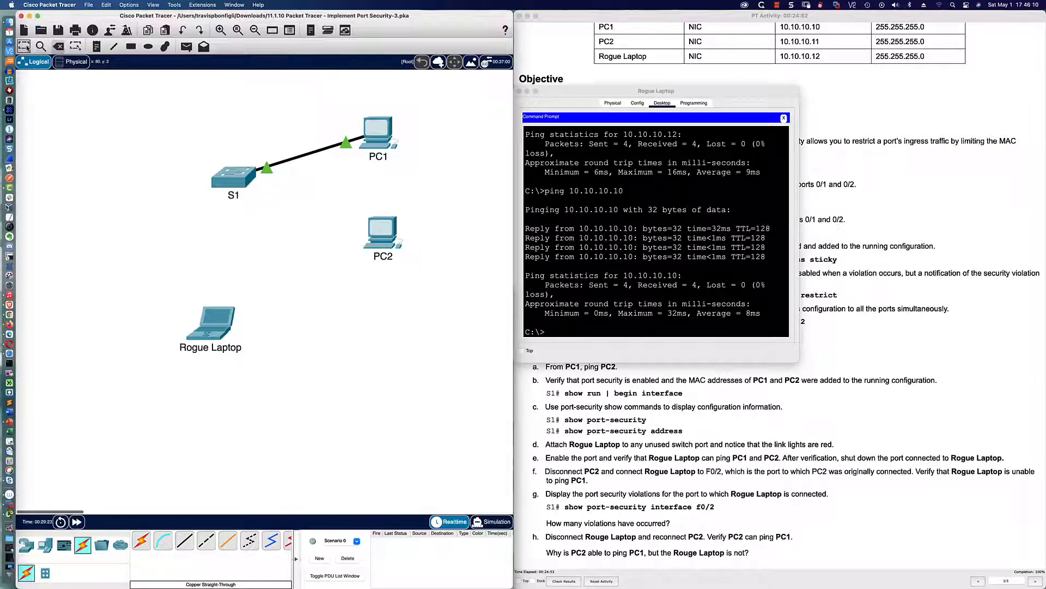
Step: Connect the Rogue Laptop to S1's FastEthernet0/2 with a copper straight-through cable and fast-forward the simulation time
left_click(184, 540)
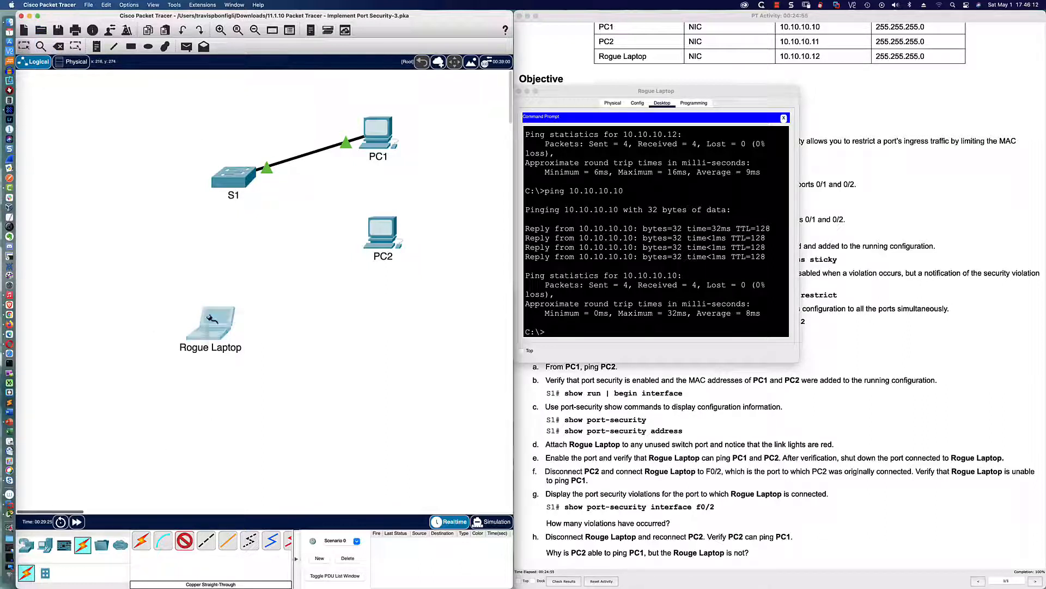
left_click(214, 324)
left_click(238, 351)
left_click(240, 195)
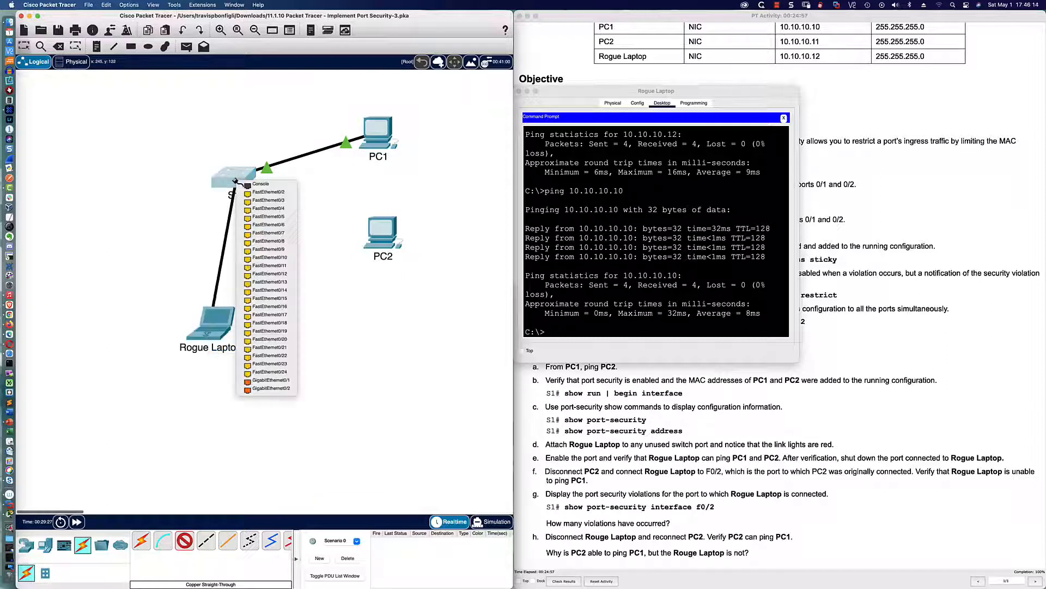
left_click(254, 199)
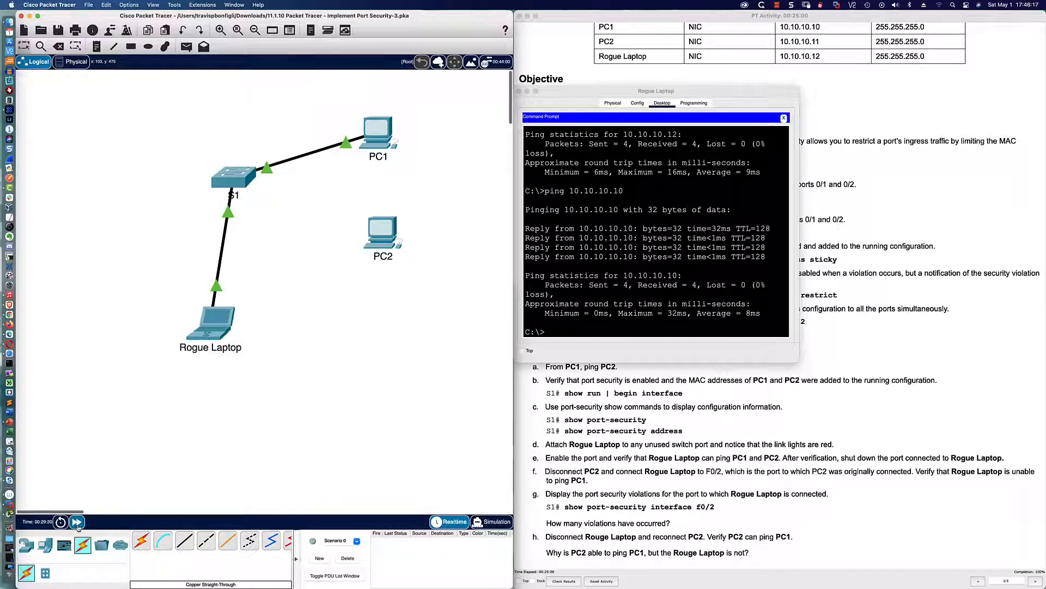
left_click(77, 521)
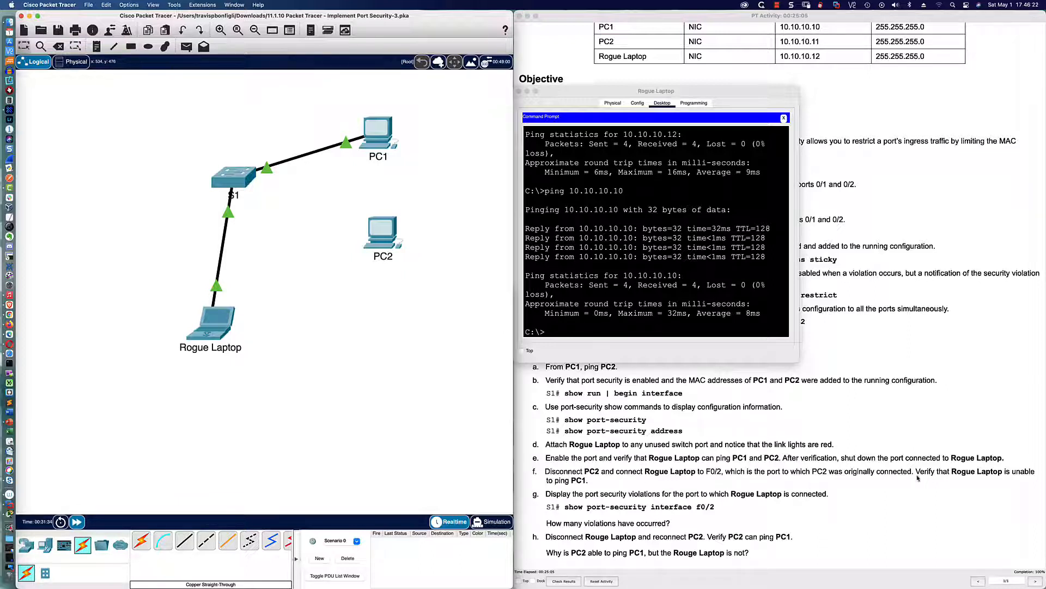
Step: Repeat the ping from the Rogue Laptop to PC1 at 10.10.10.10 over the new connection
left_click(687, 278)
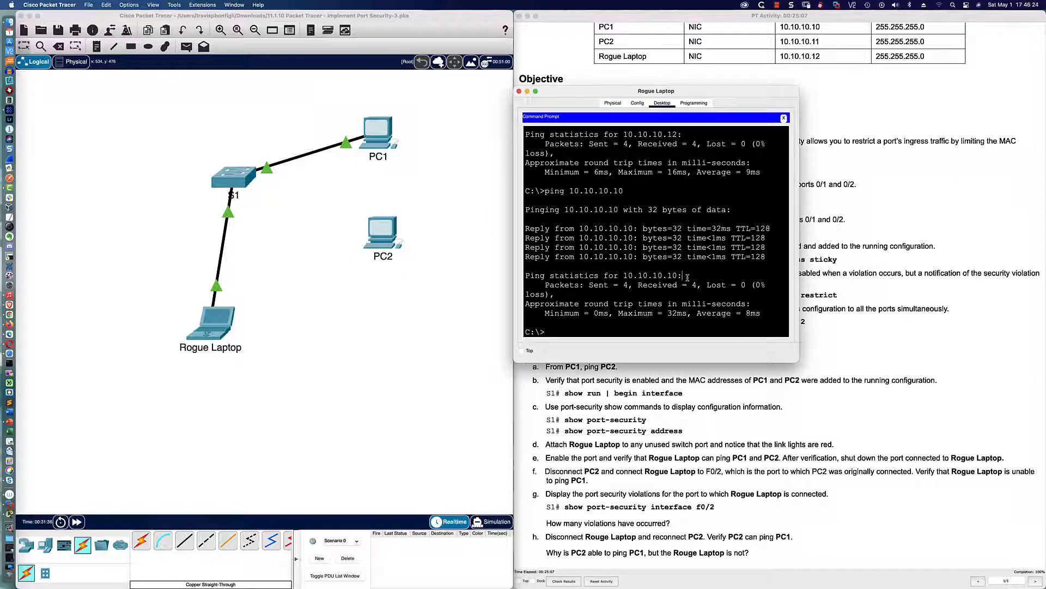
key("Up")
key("Return")
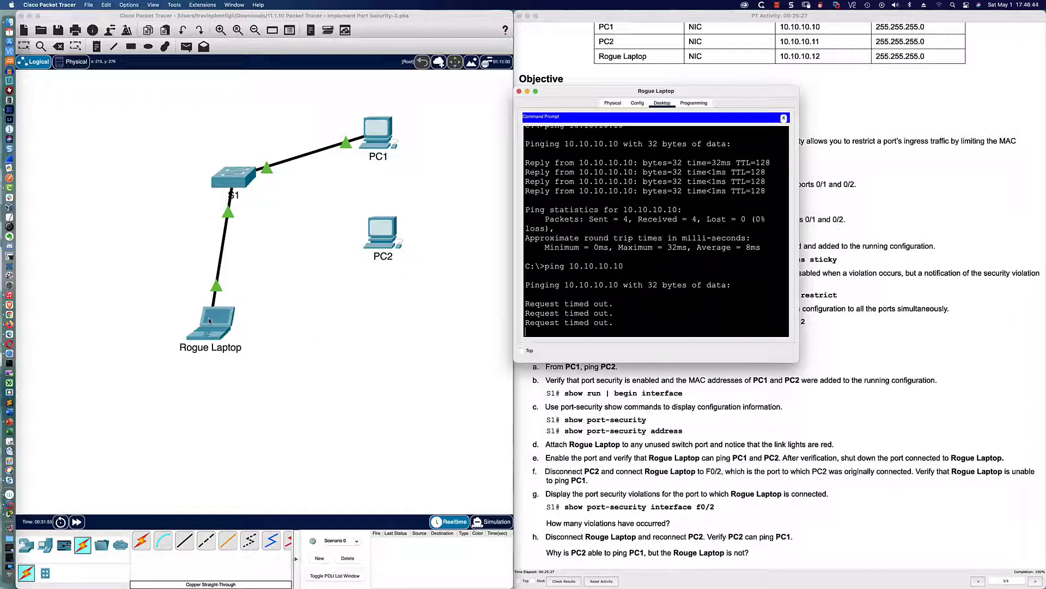
Step: Reopen S1's command line and leave configuration mode with end
left_click(225, 179)
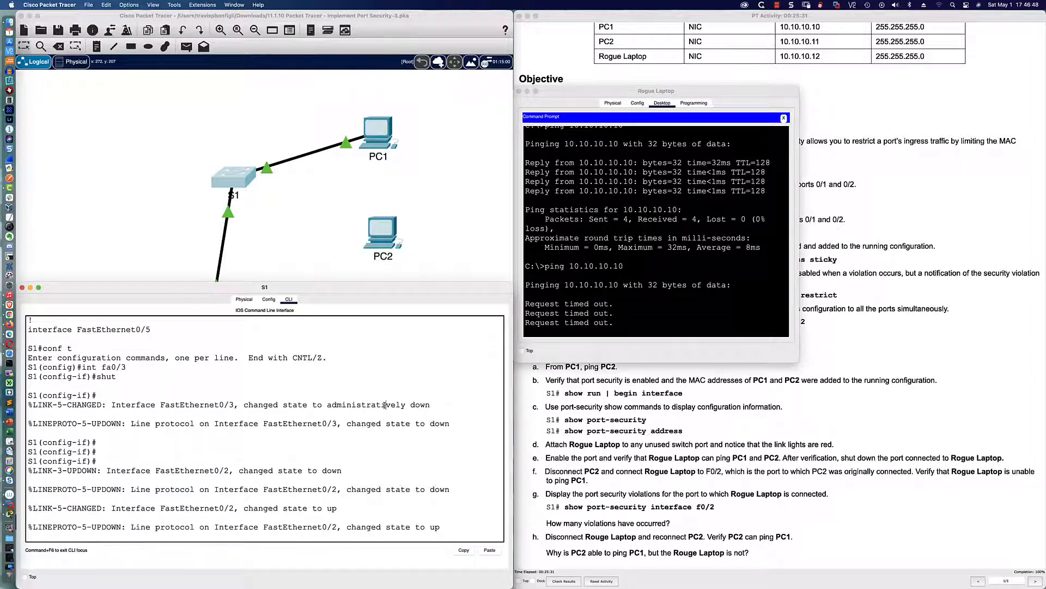
key("Return")
key("Return")
key("Return")
key("Return")
key("Return")
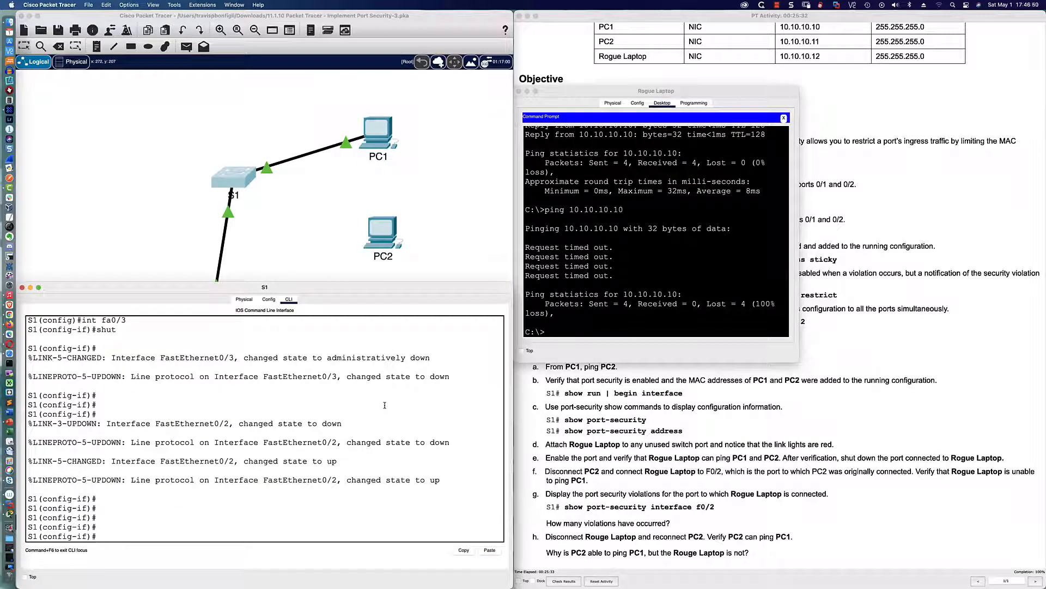
type("end")
key("Return")
key("Return")
key("Return")
key("Return")
Step: Display S1's port security details for interface fa0/2 and examine the port status, violation mode, MAC address entries and violation count
type("sh ")
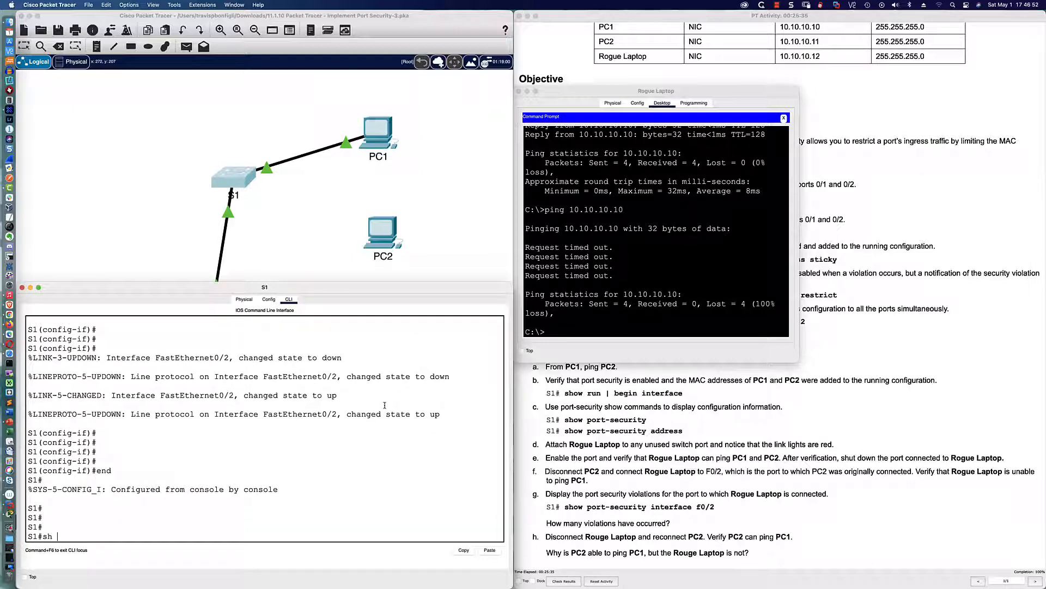
type("port")
key("Tab")
type("int")
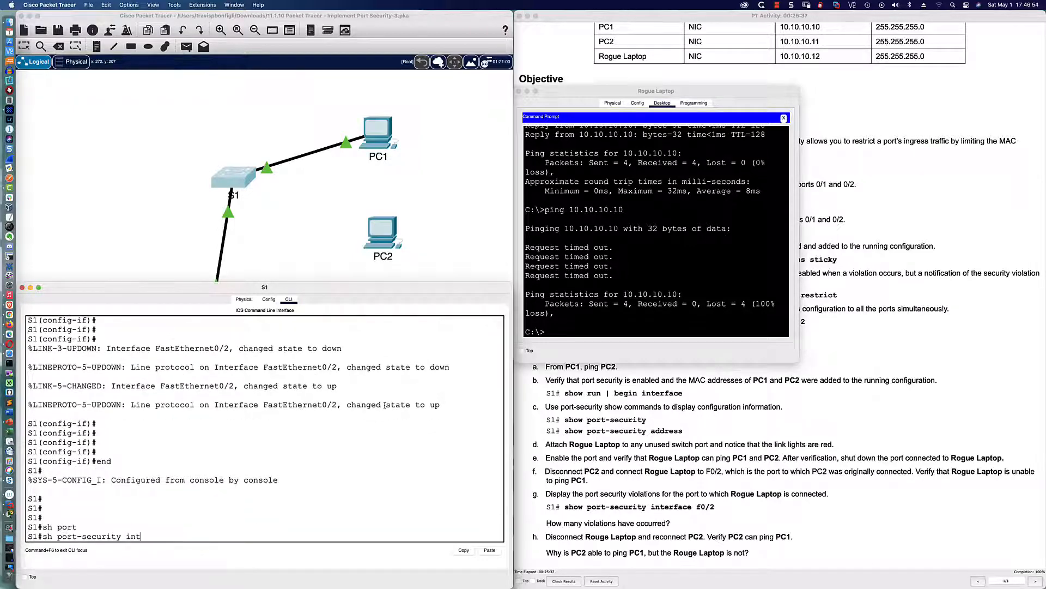
key("Tab")
type("fa0/2")
key("Return")
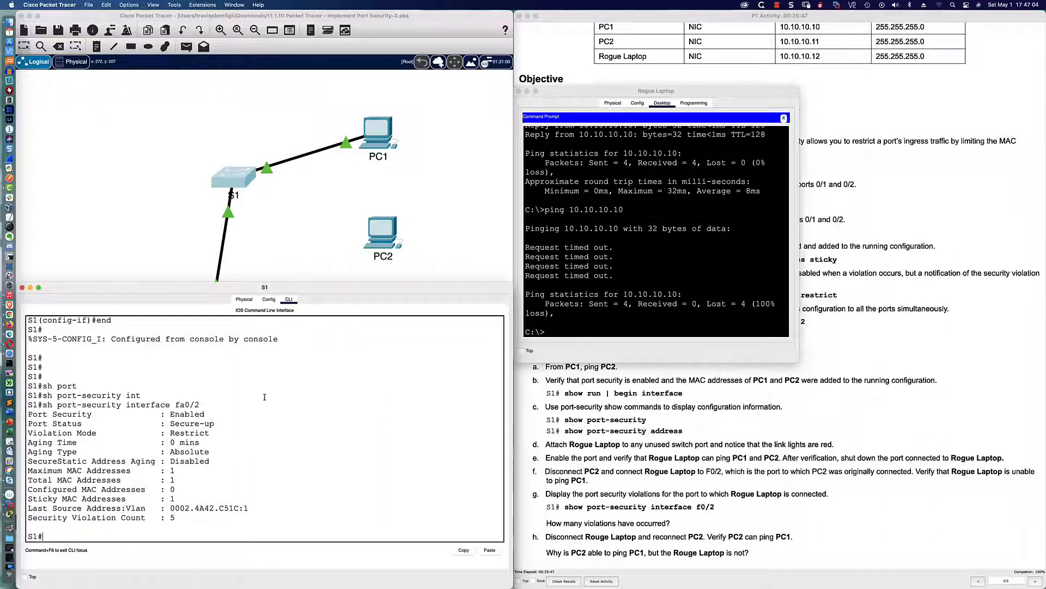
left_click_drag(165, 414, 213, 433)
left_click_drag(75, 470, 254, 508)
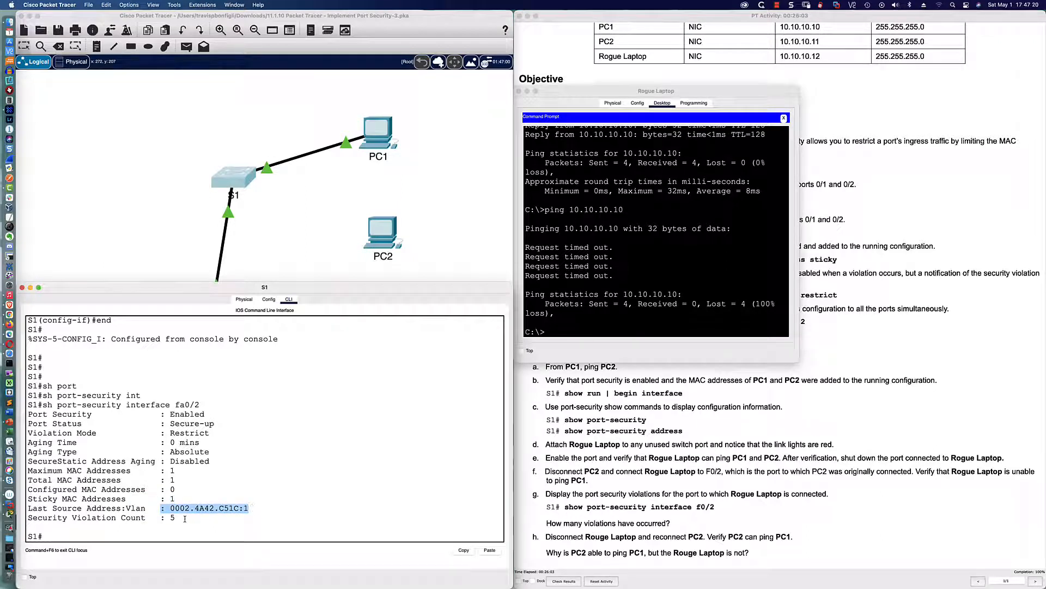
left_click_drag(182, 518, 122, 517)
left_click(244, 539)
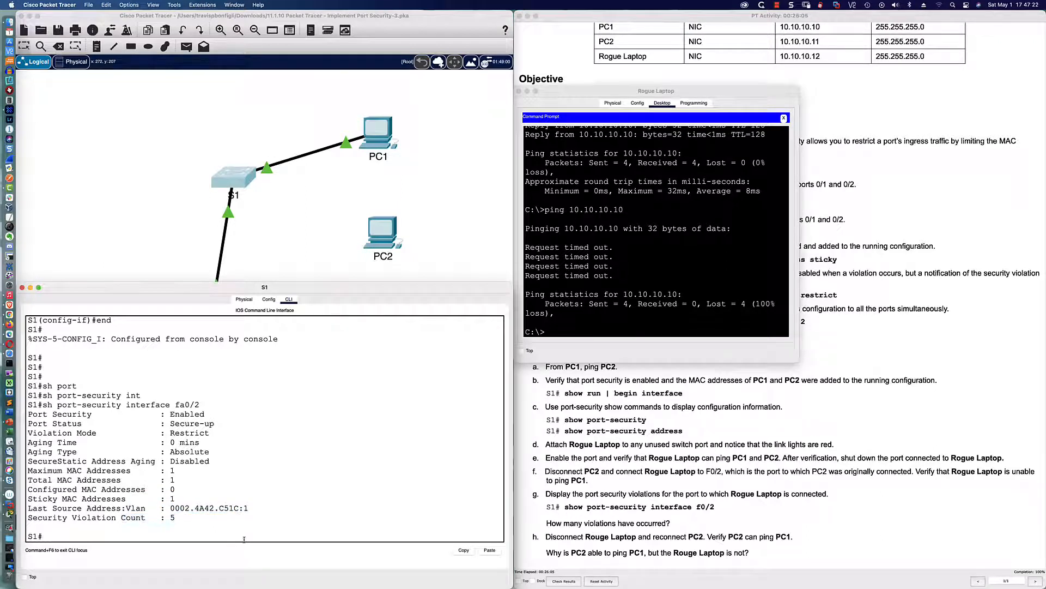
Step: Repeat the ping to PC1 at 10.10.10.10 from the Rogue Laptop's command prompt
left_click(252, 277)
left_click(224, 325)
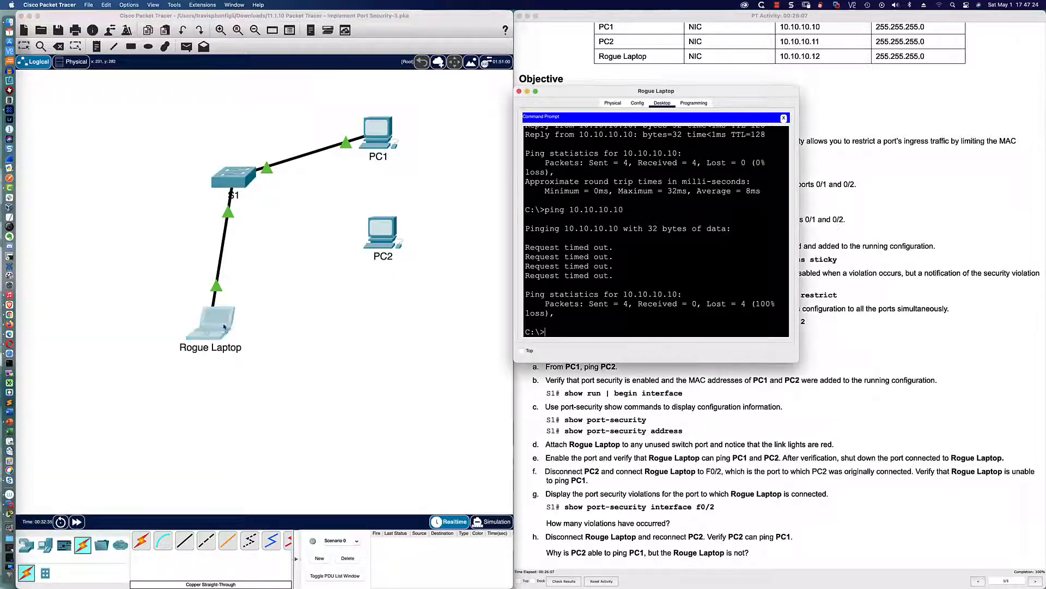
left_click(579, 317)
key("Up")
key("Return")
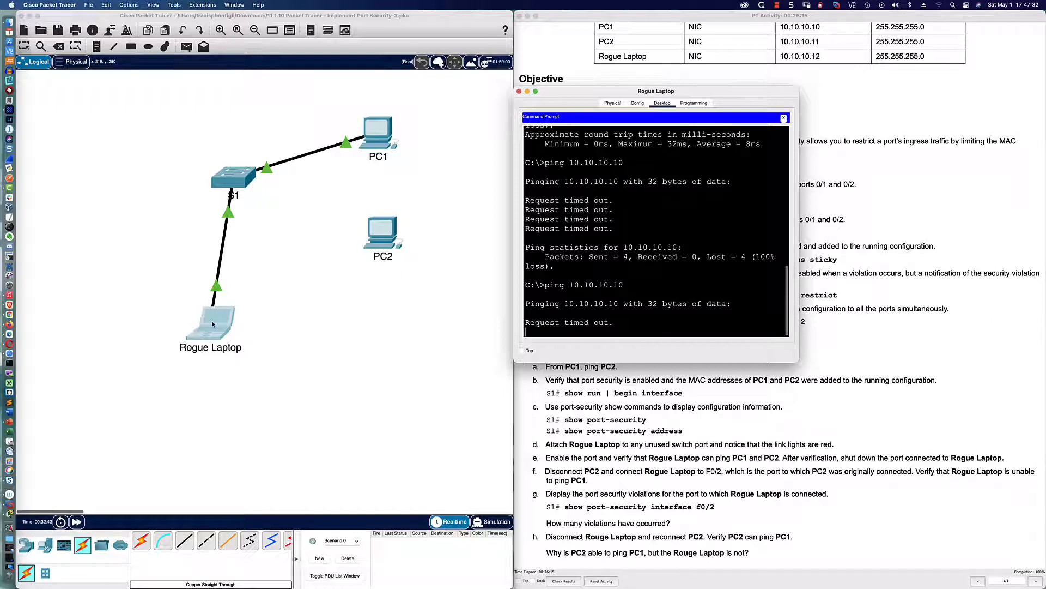
Step: Display S1's port security details for interface fa0/2 repeatedly while the ping runs to track the violation count
left_click(240, 188)
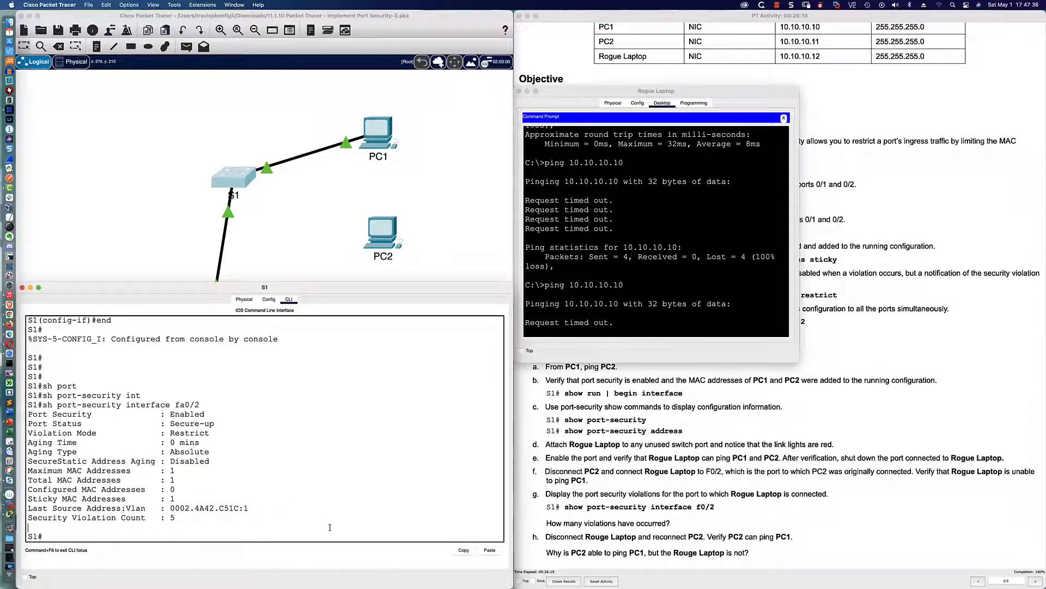
key("Up")
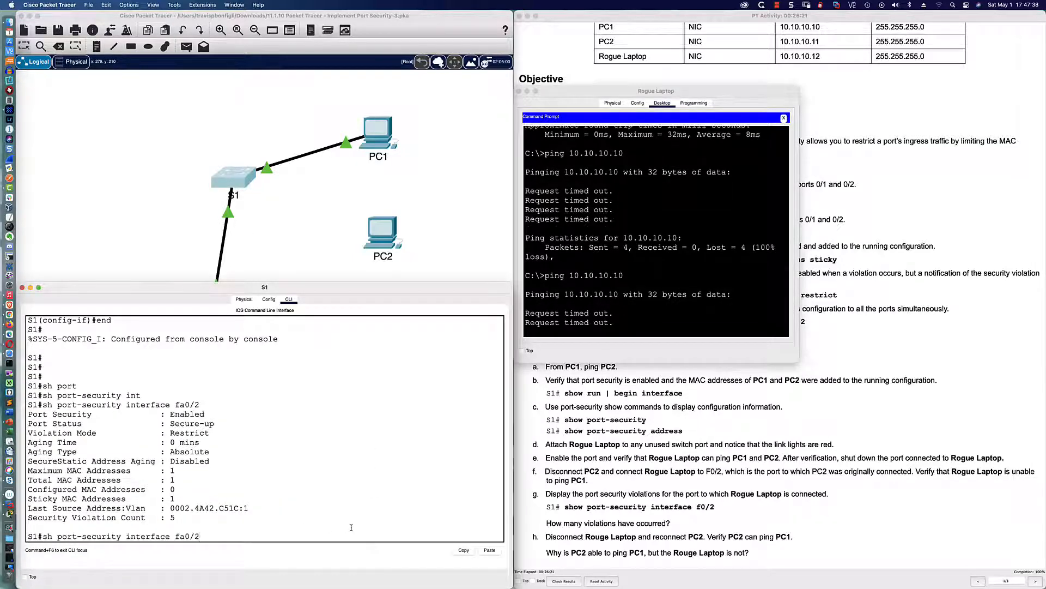
key("Return")
key("Up")
key("Return")
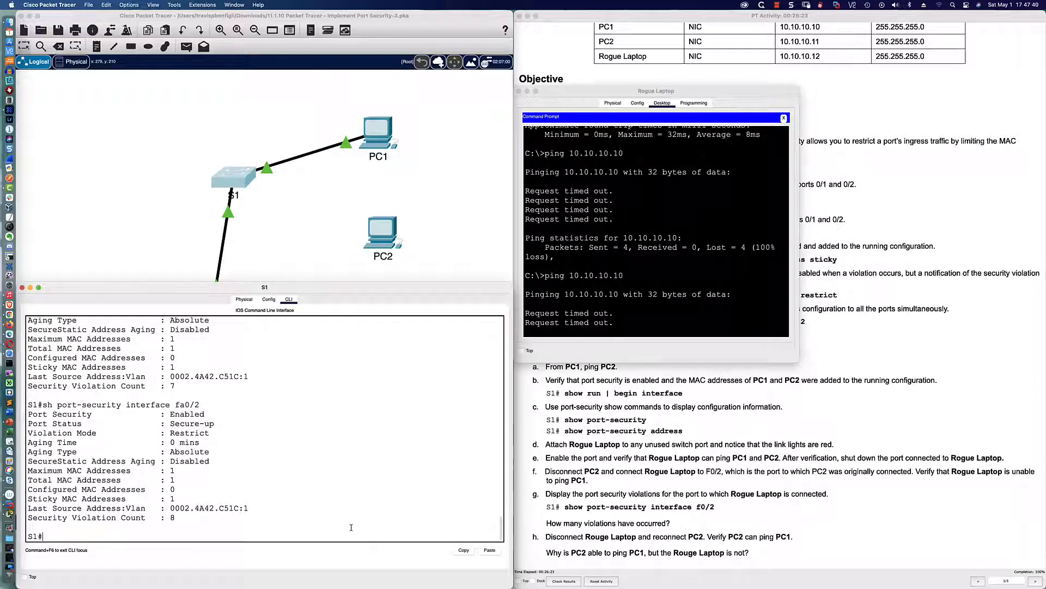
key("Up")
key("Return")
key("Up")
key("Return")
key("Up")
key("Return")
key("Up")
key("Return")
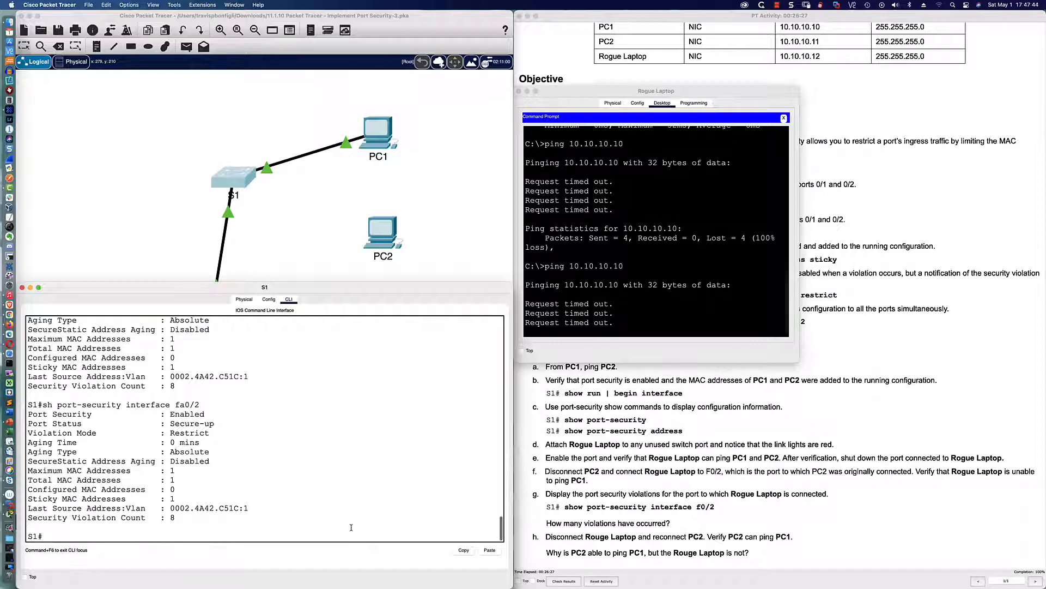
key("Up")
key("Return")
key("Up")
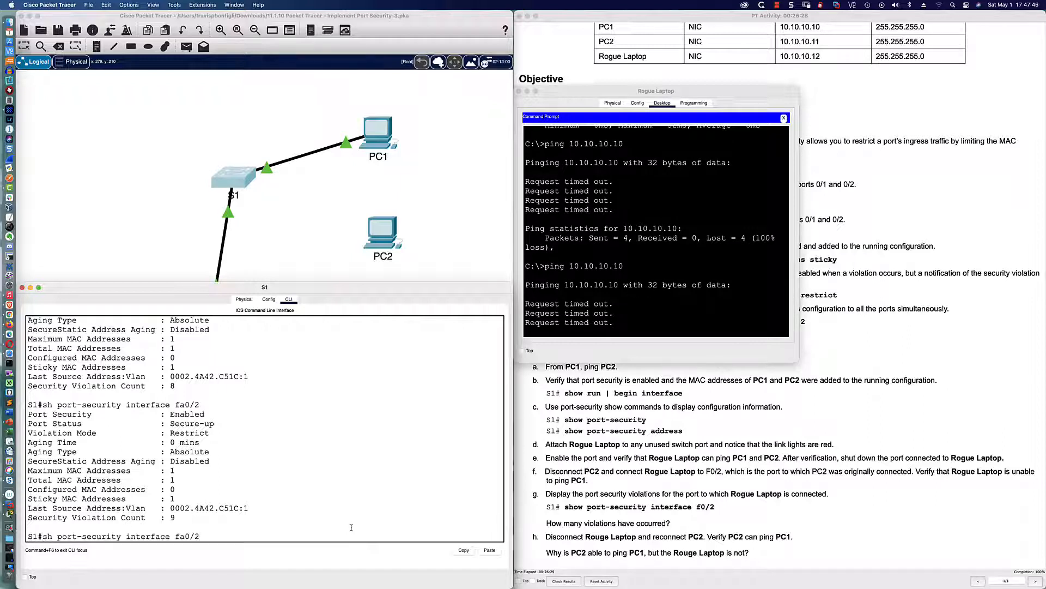
key("Return")
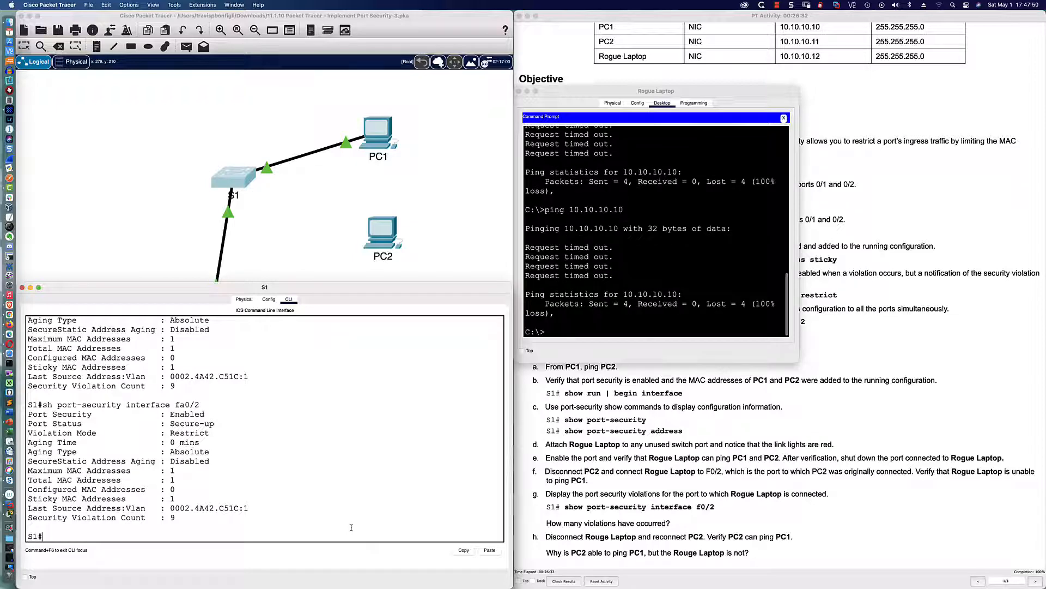
key("Return")
key("Return")
key("Return")
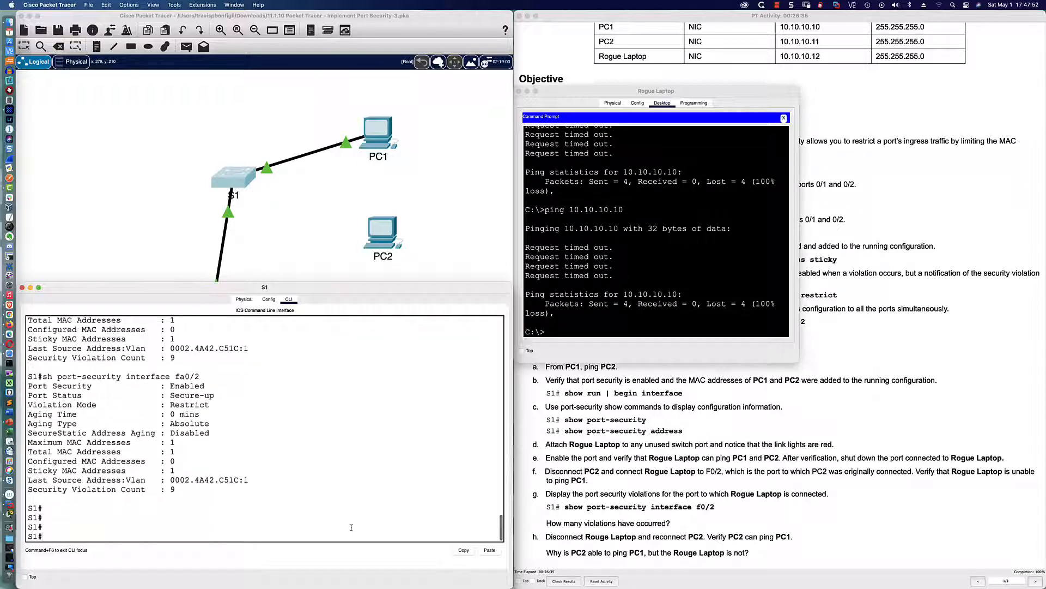
Step: Run show port-security on S1 and examine the security violation count for Fa0/2
type("show port")
key("Tab")
key("Return")
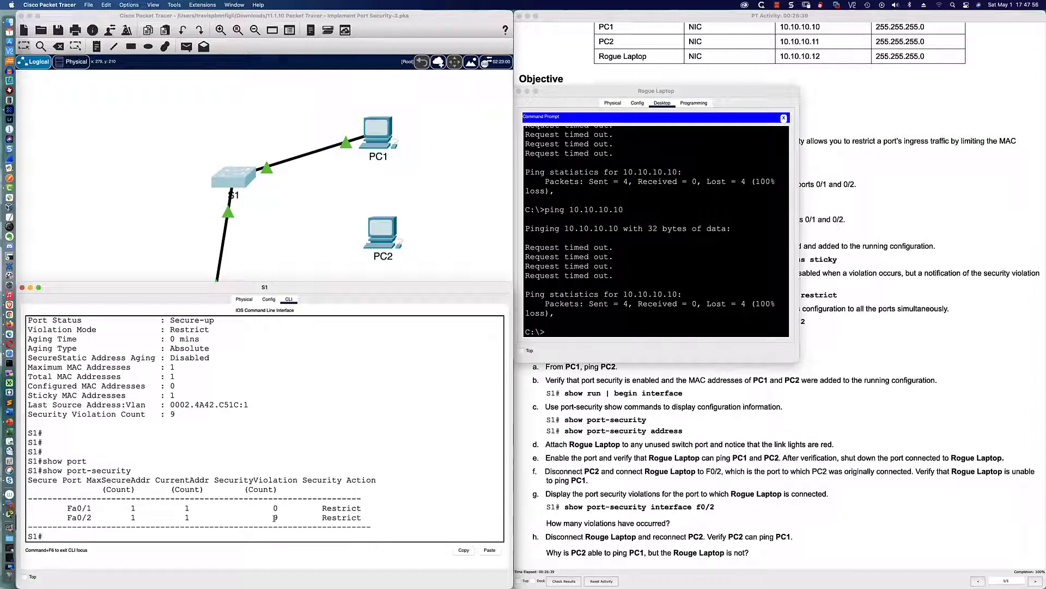
double_click(275, 517)
Step: Display S1's secure MAC address table with show port-security address
type("show")
key("Tab")
type("port")
key("Tab")
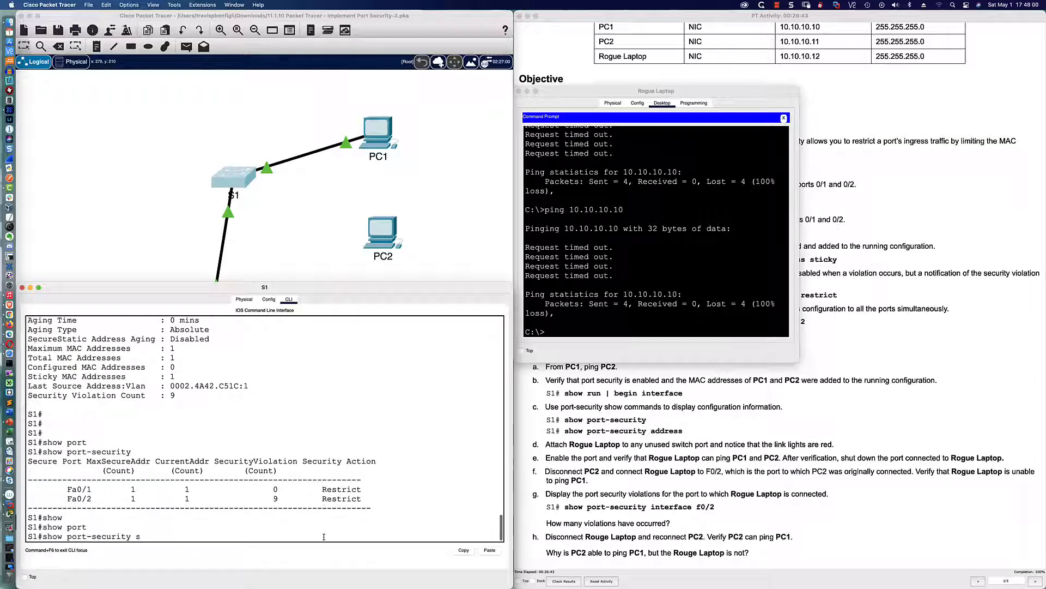
type("add")
key("Tab")
key("Return")
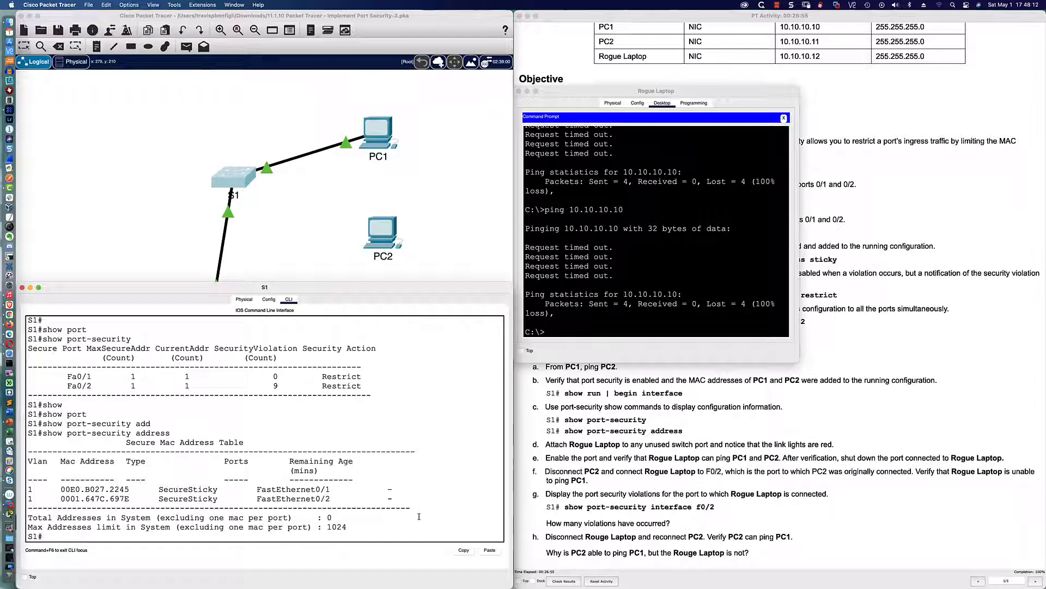
Step: Run ipconfig /all on the Rogue Laptop and compare its physical address with the secure MAC address listed for FastEthernet0/2 on S1
left_click(665, 311)
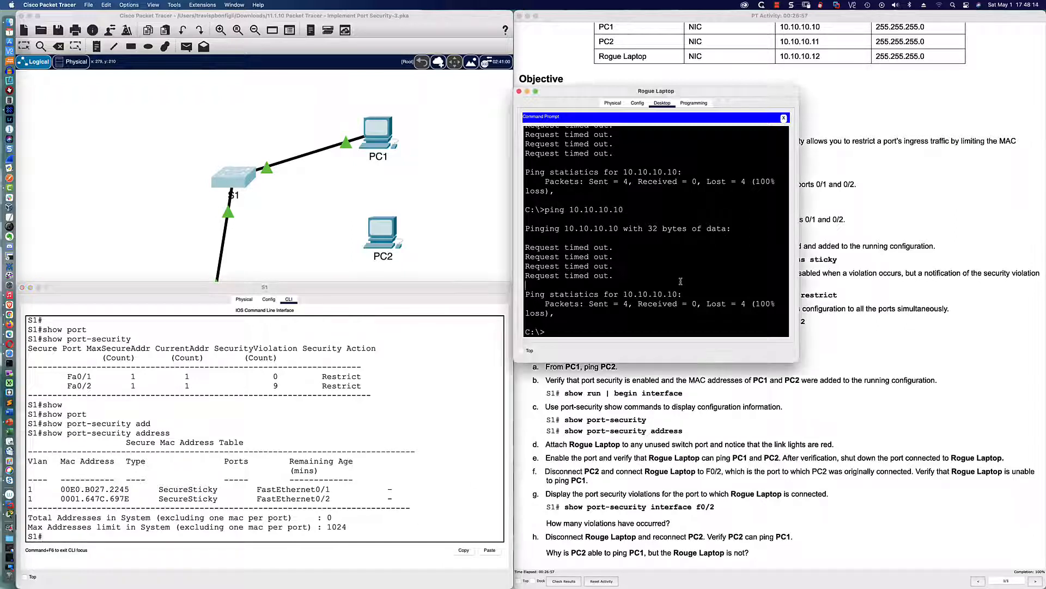
type("ipcofng")
key("BackSpace")
key("BackSpace")
key("BackSpace")
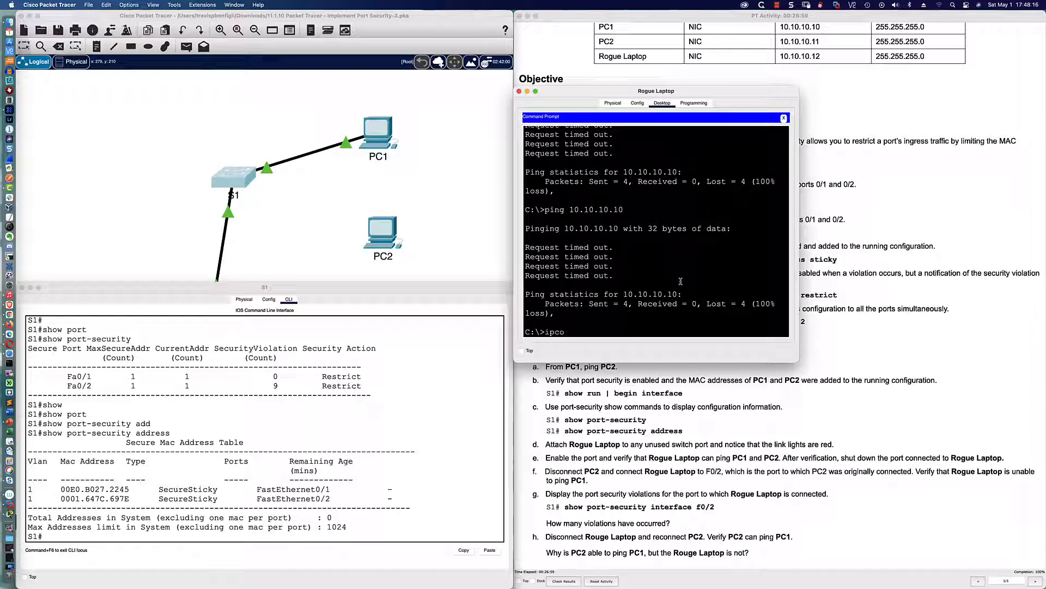
type("nfig /all")
key("Return")
scroll(711, 221, "up", 3)
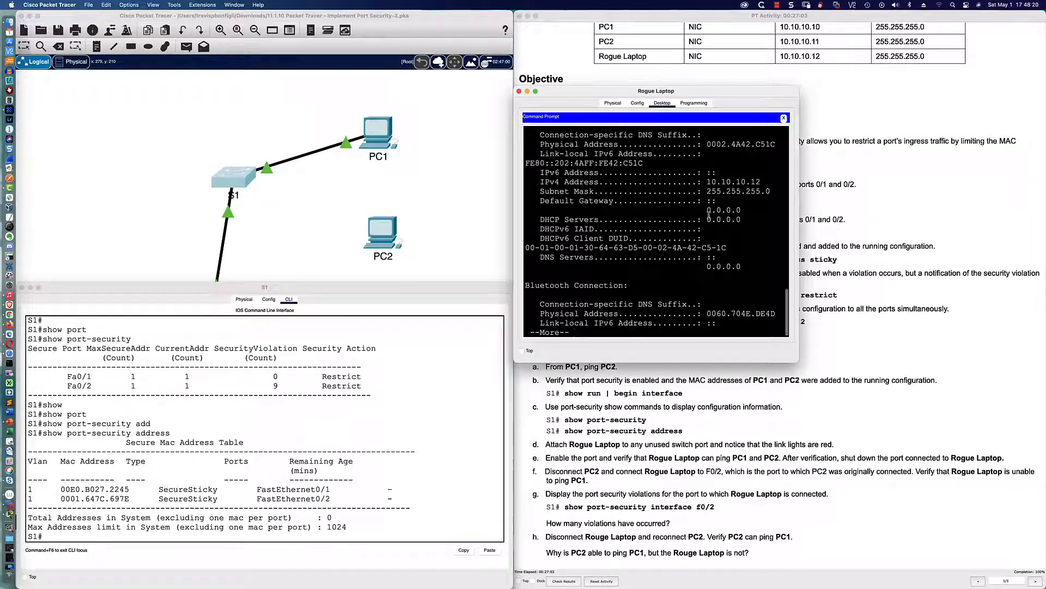
left_click_drag(708, 185, 776, 185)
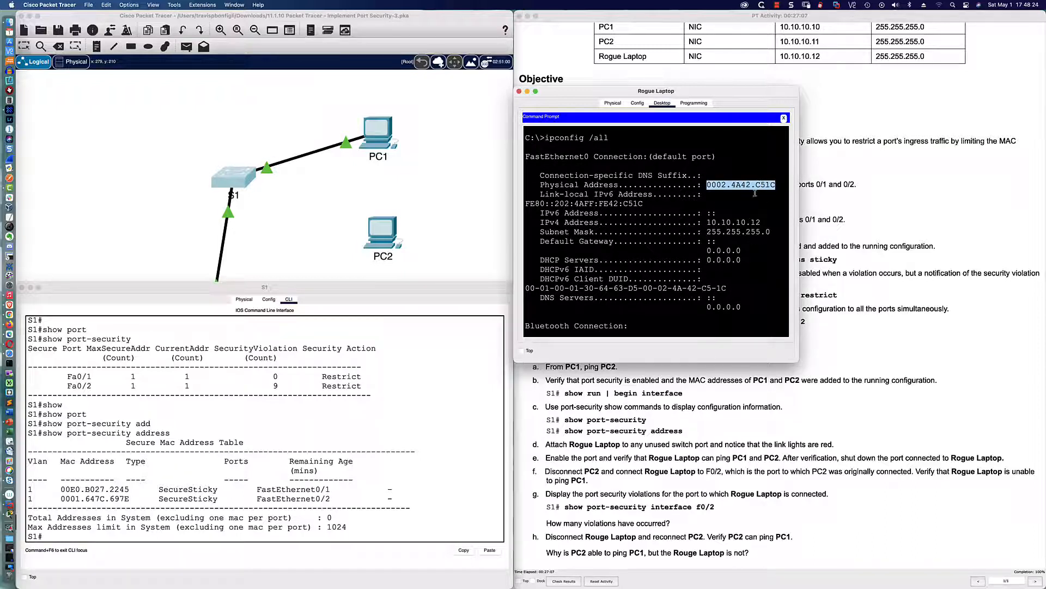
left_click(61, 499)
left_click_drag(61, 499, 130, 499)
left_click(209, 511)
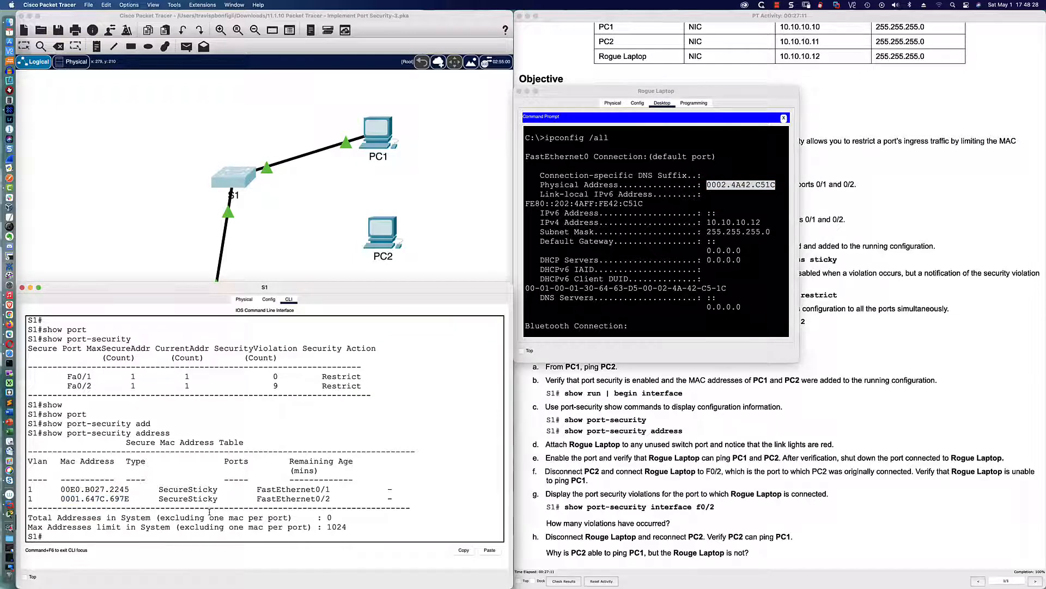
Step: Display S1's running configuration and examine the sticky MAC address stored under interface FastEthernet0/2
type("sh riun")
key("Return")
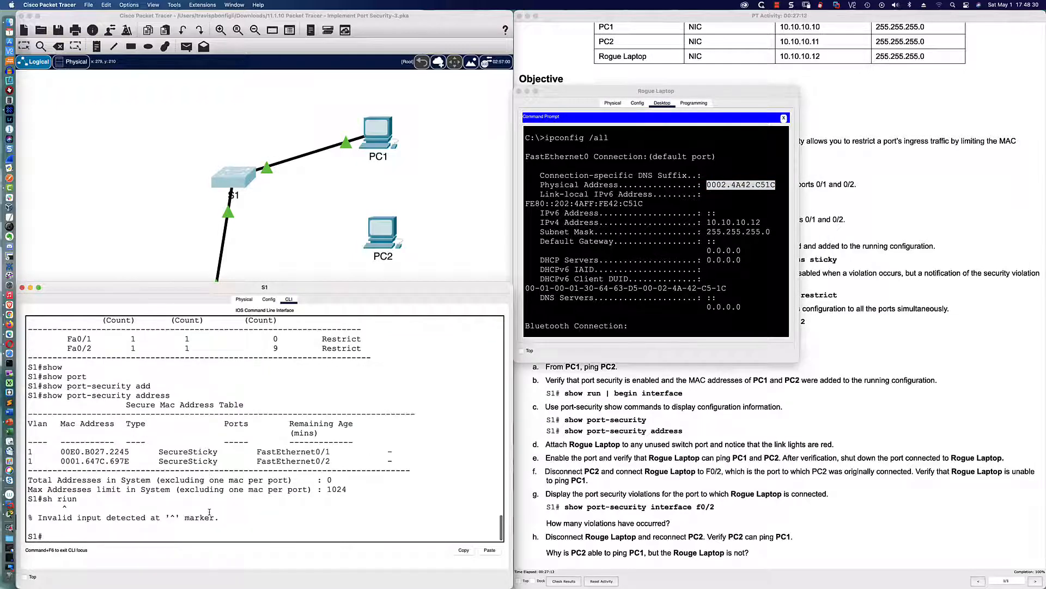
type("sh run")
key("Return")
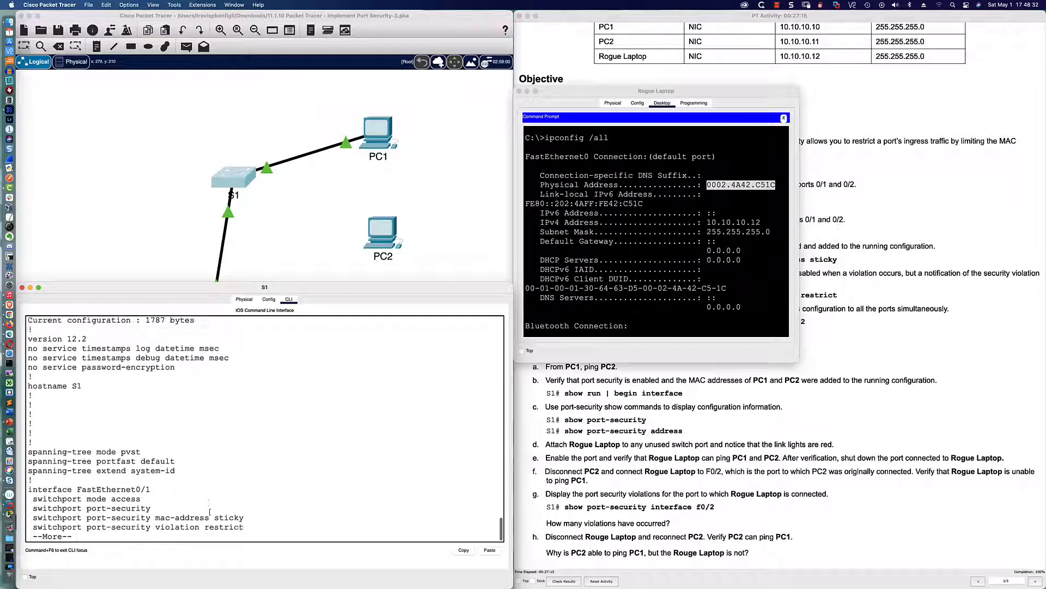
key("Return")
key("Return")
key("Return")
key("Return")
key("Return")
key("Return")
key("Return")
key("Return")
key("Return")
key("Return")
key("Return")
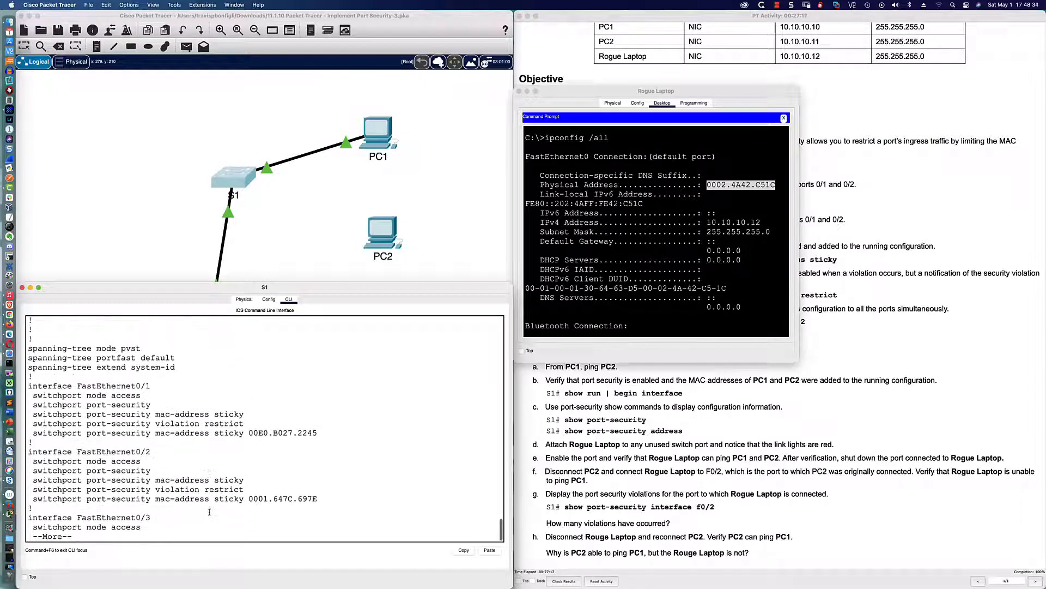
left_click_drag(219, 499, 315, 497)
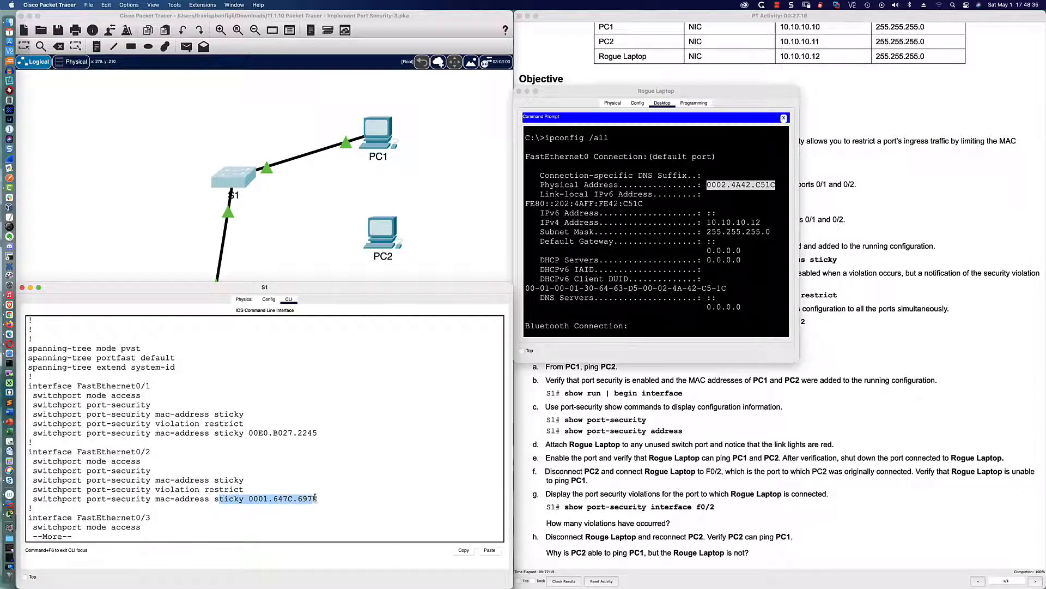
Step: Run ipconfig /all in PC2's command prompt and check its physical address against the sticky address on S1
left_click(381, 233)
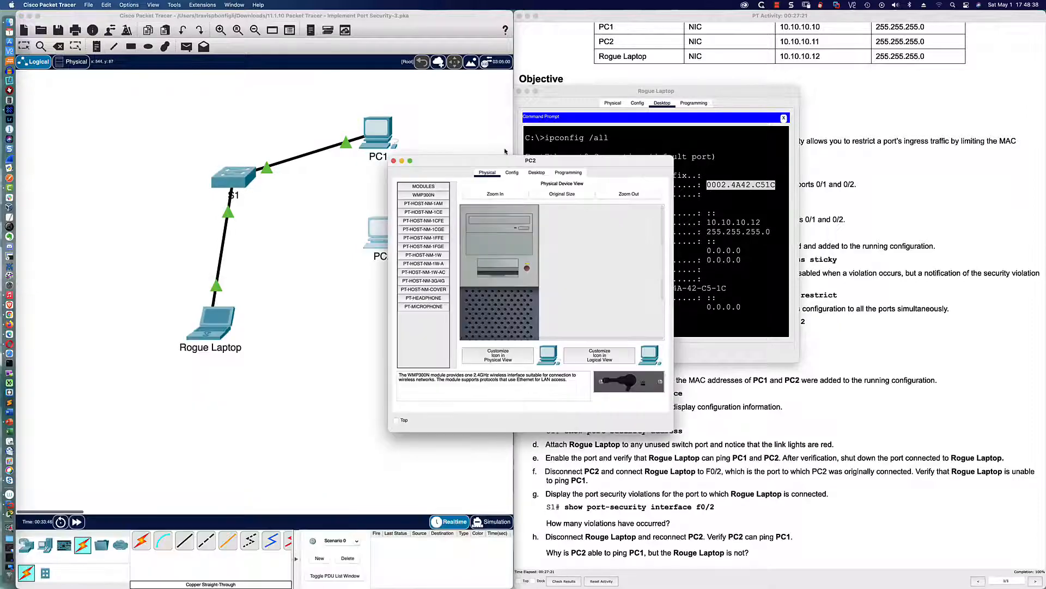
left_click(537, 172)
left_click(580, 202)
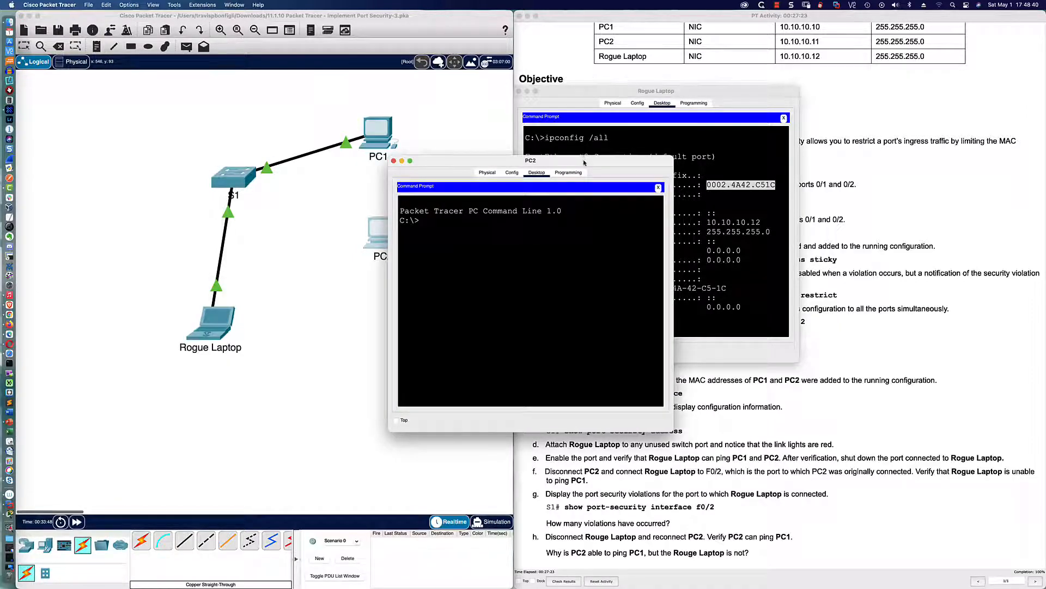
left_click_drag(584, 162, 702, 155)
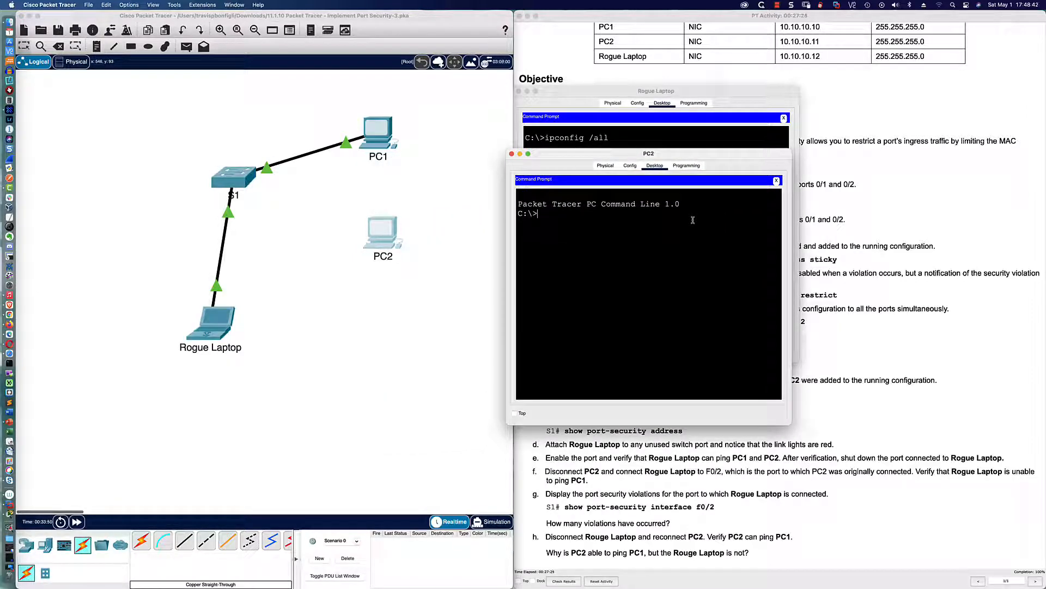
type("ipconfig ")
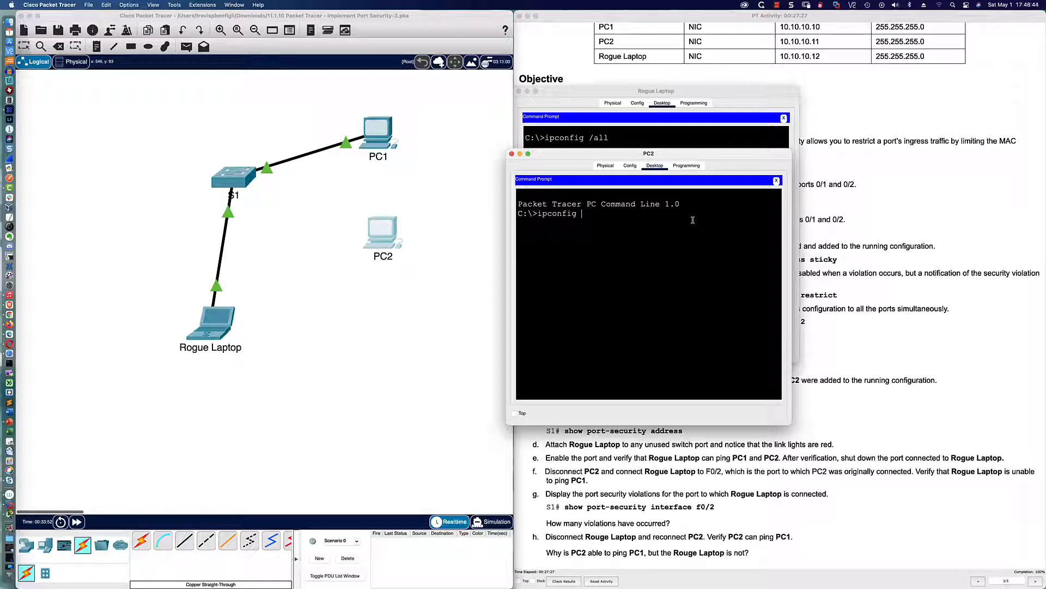
type("/all")
key("Return")
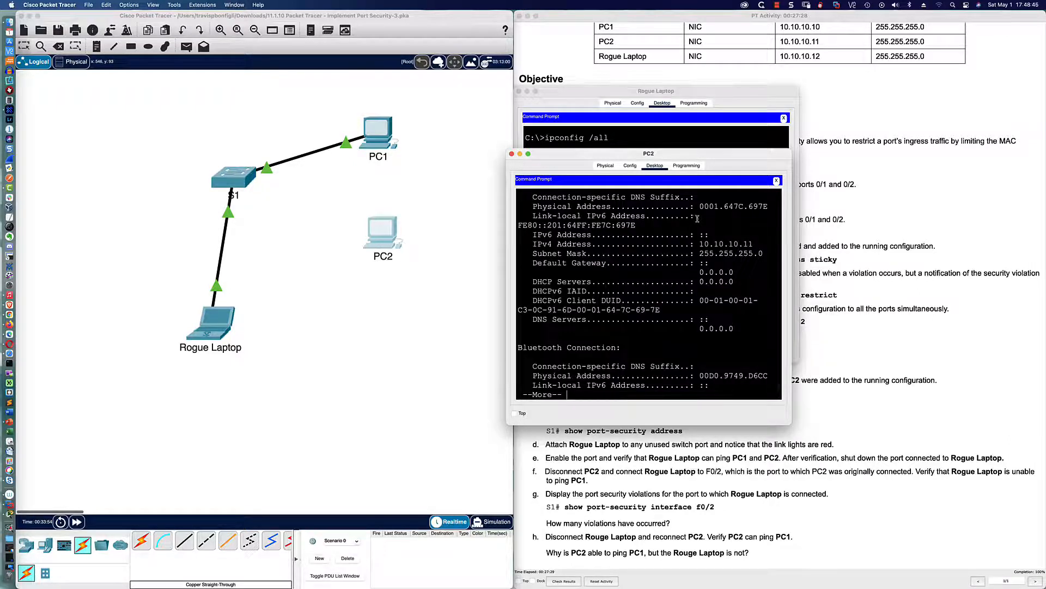
left_click_drag(700, 212, 767, 206)
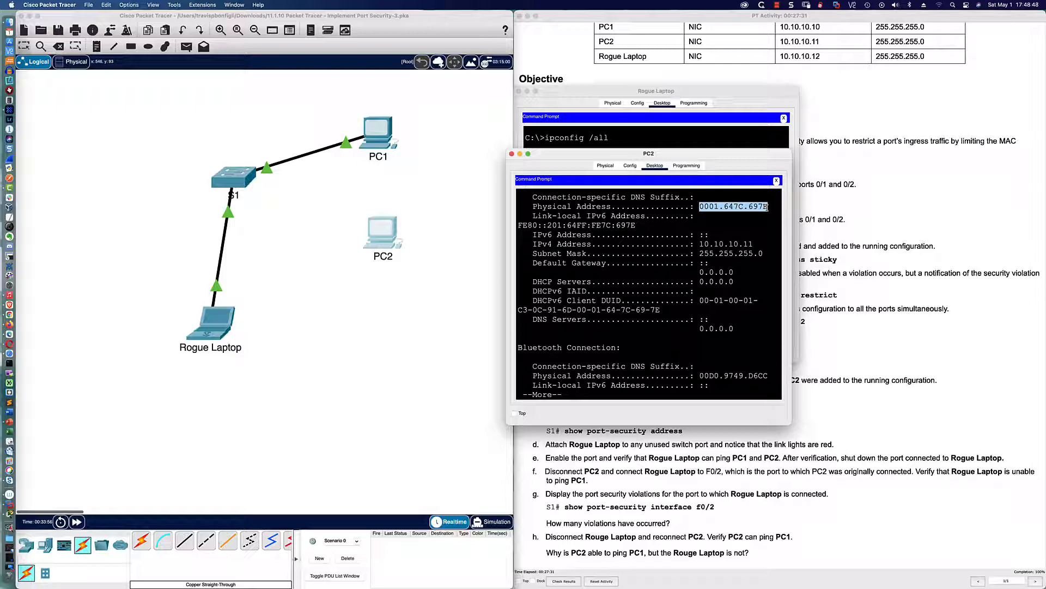
Step: Bring the activity instructions forward and delete the cable between the Rogue Laptop and S1
left_click(570, 530)
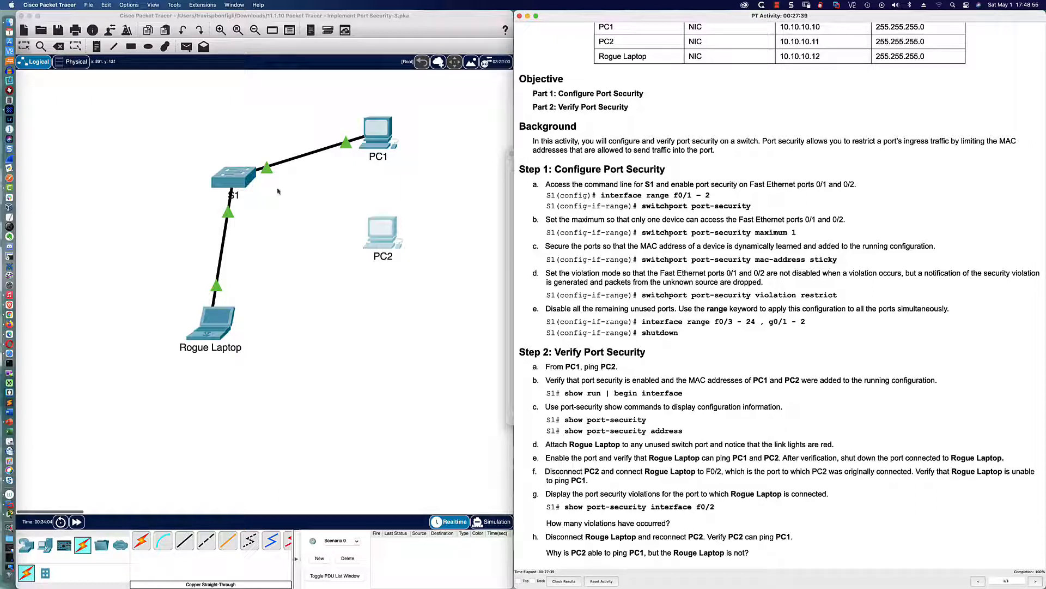
left_click(85, 76)
left_click(57, 46)
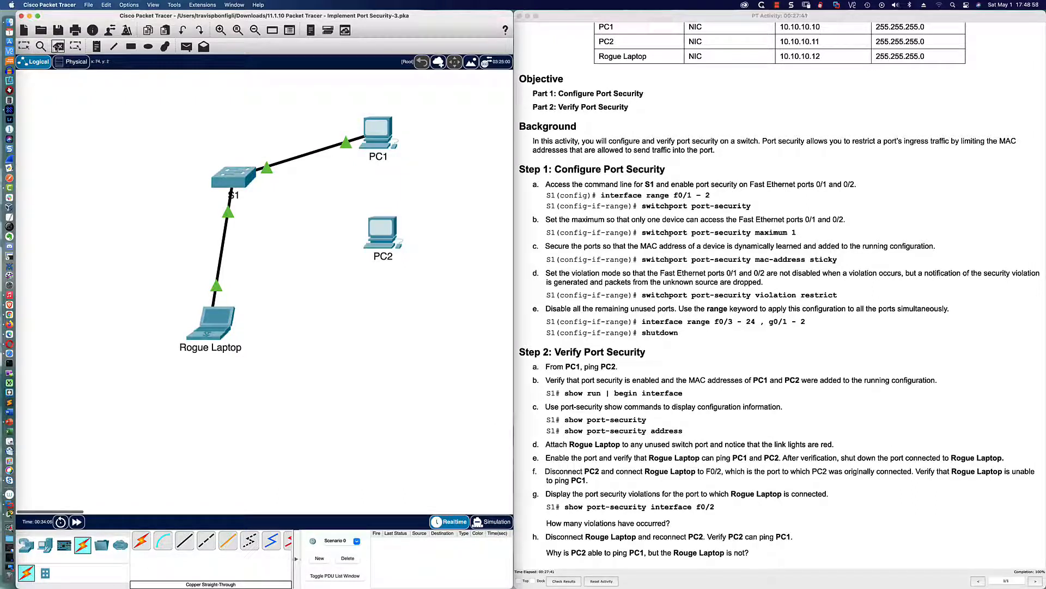
left_click(226, 227)
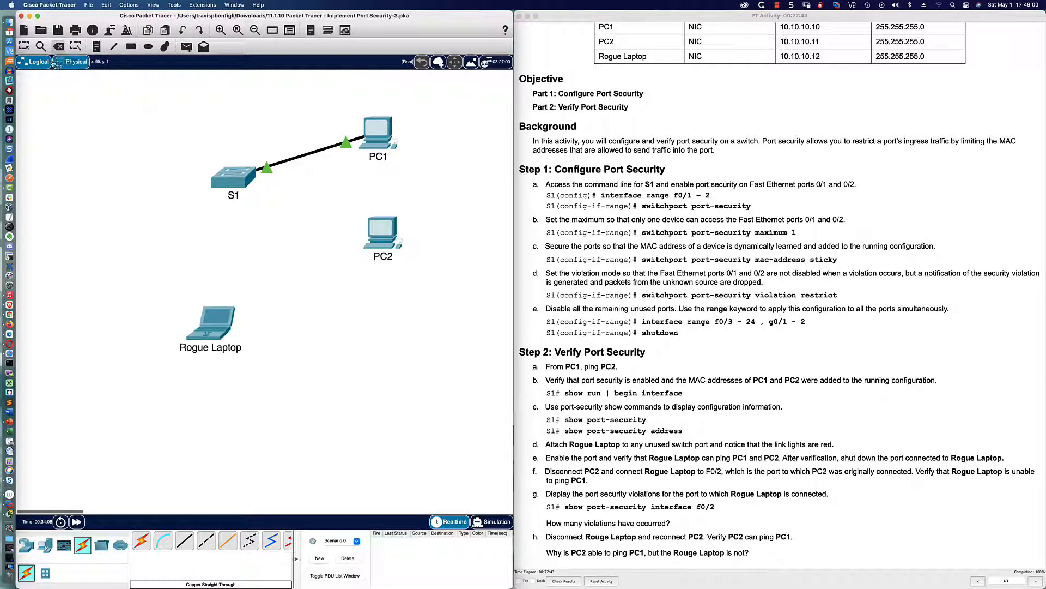
Step: Reconnect PC2's FastEthernet0 to S1's FastEthernet0/2 with a copper straight-through cable
left_click(25, 47)
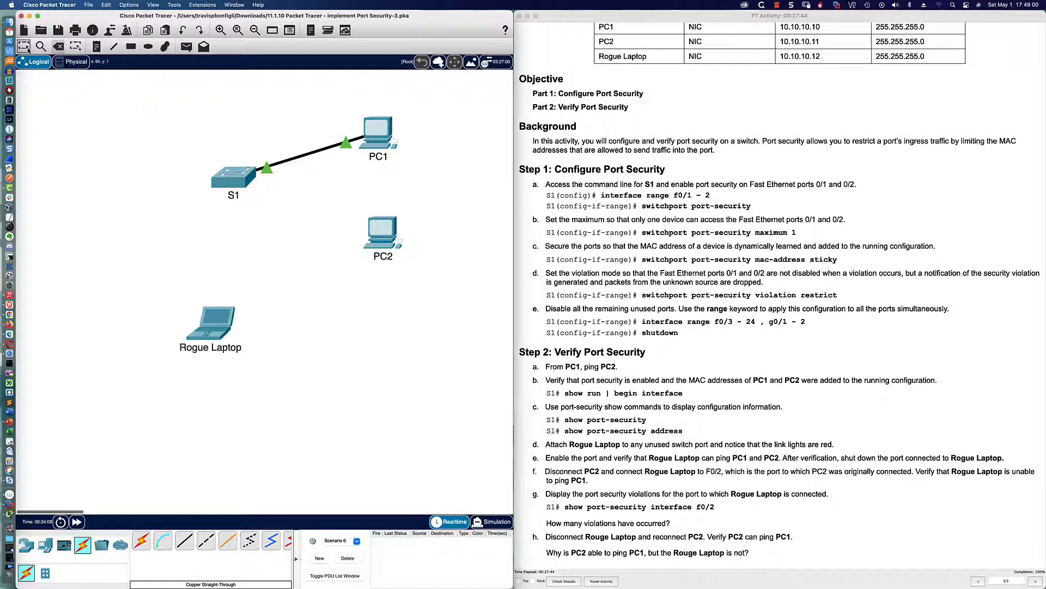
left_click(185, 540)
left_click(380, 238)
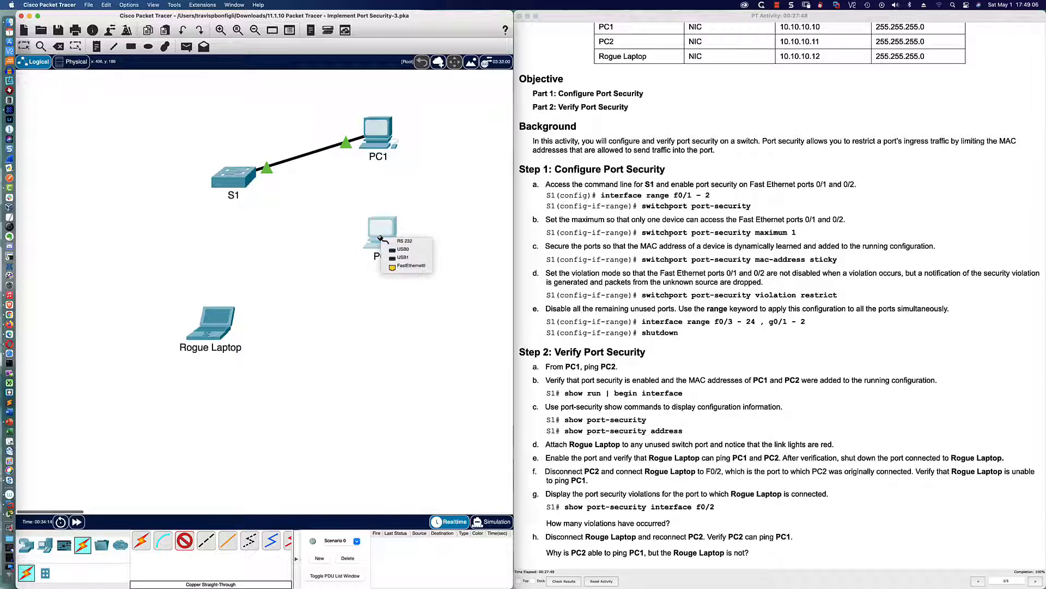
left_click(410, 265)
left_click(242, 185)
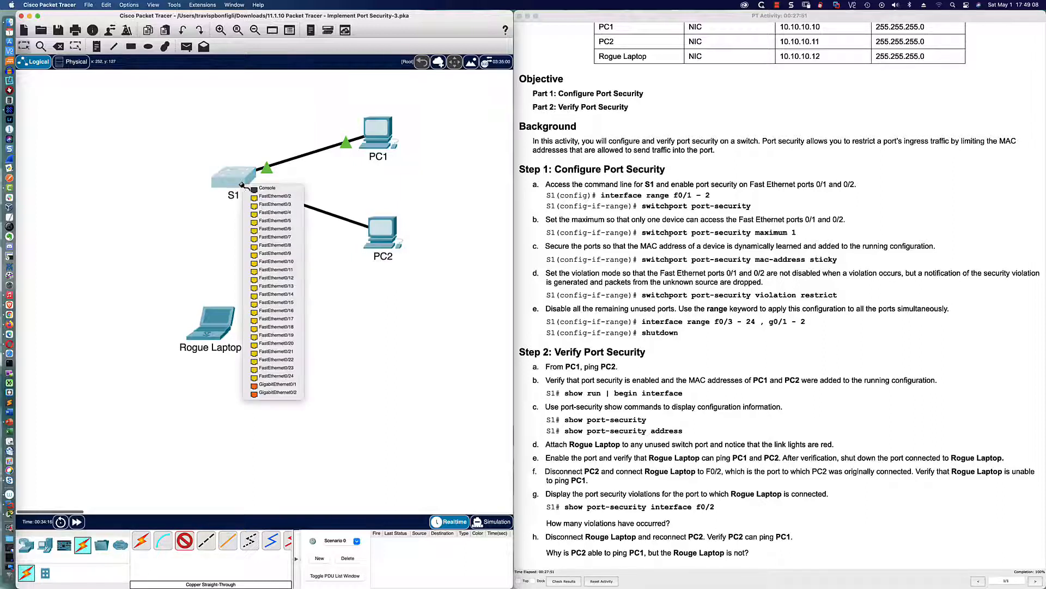
left_click(260, 197)
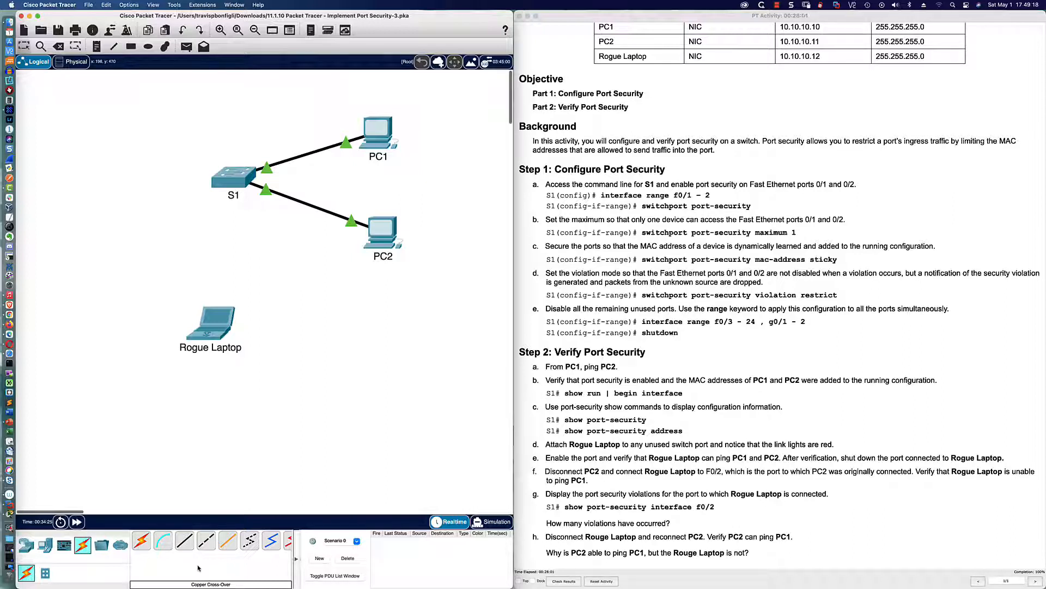
Step: Connect the Rogue Laptop's FastEthernet0 to S1's FastEthernet0/3 with a copper straight-through cable
left_click(184, 541)
left_click(209, 331)
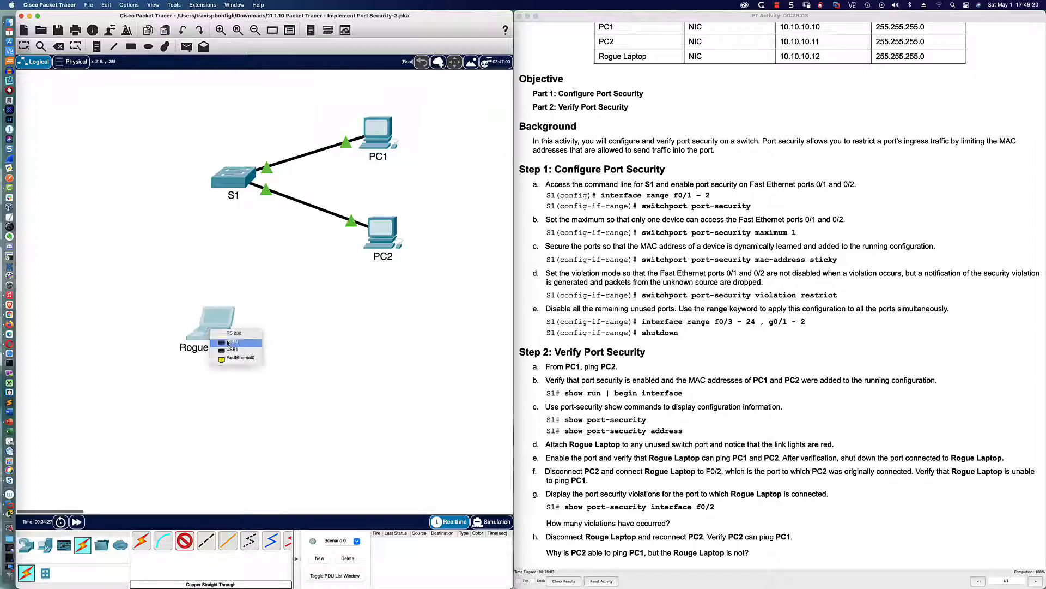
left_click(236, 360)
left_click(236, 179)
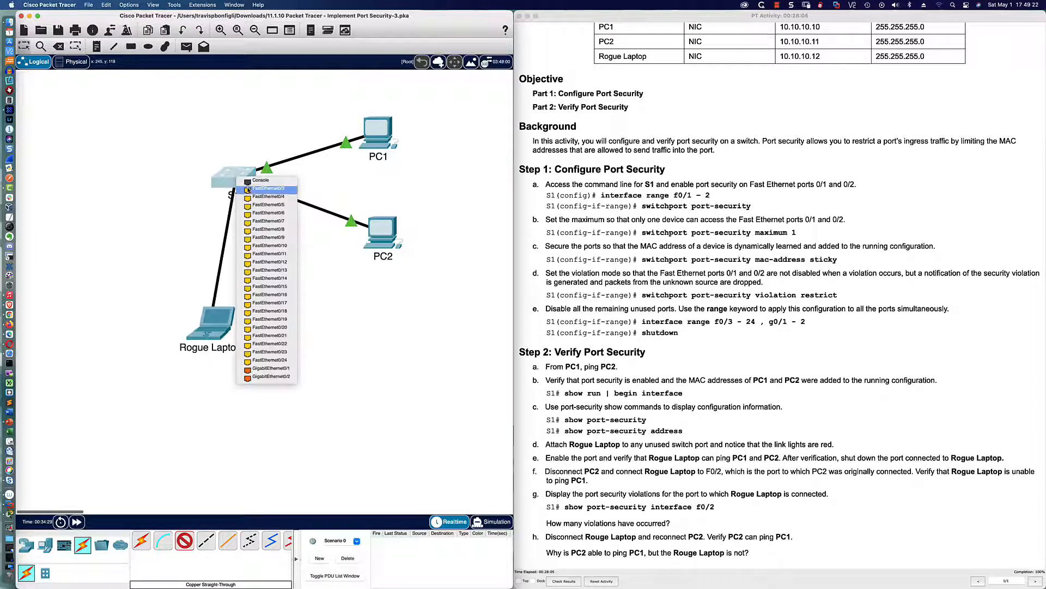
left_click(247, 189)
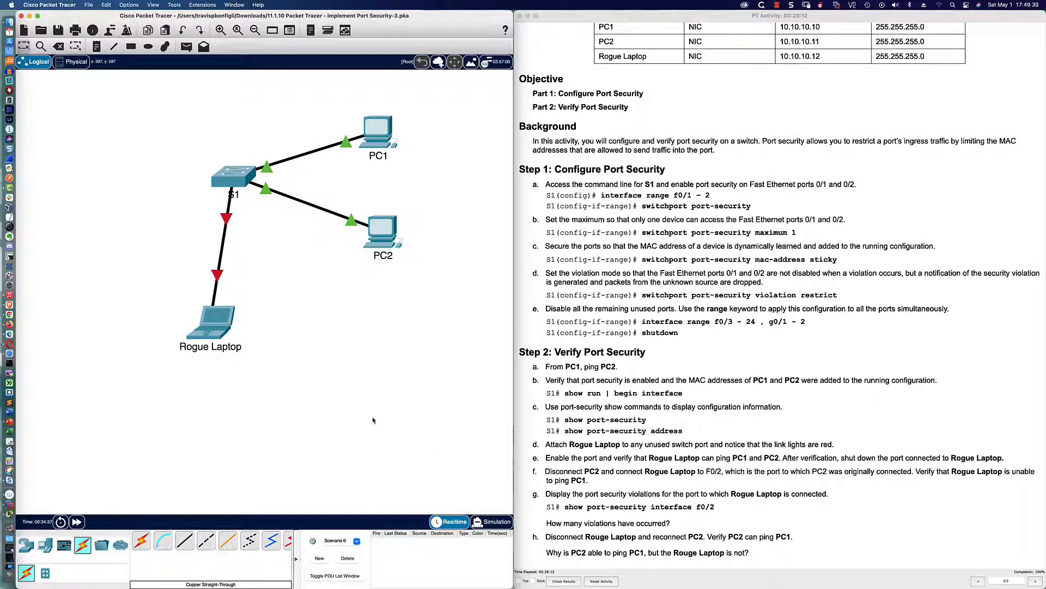
Step: Enable interface fa0/3 on S1 with no shut and fast-forward the network time
left_click(242, 185)
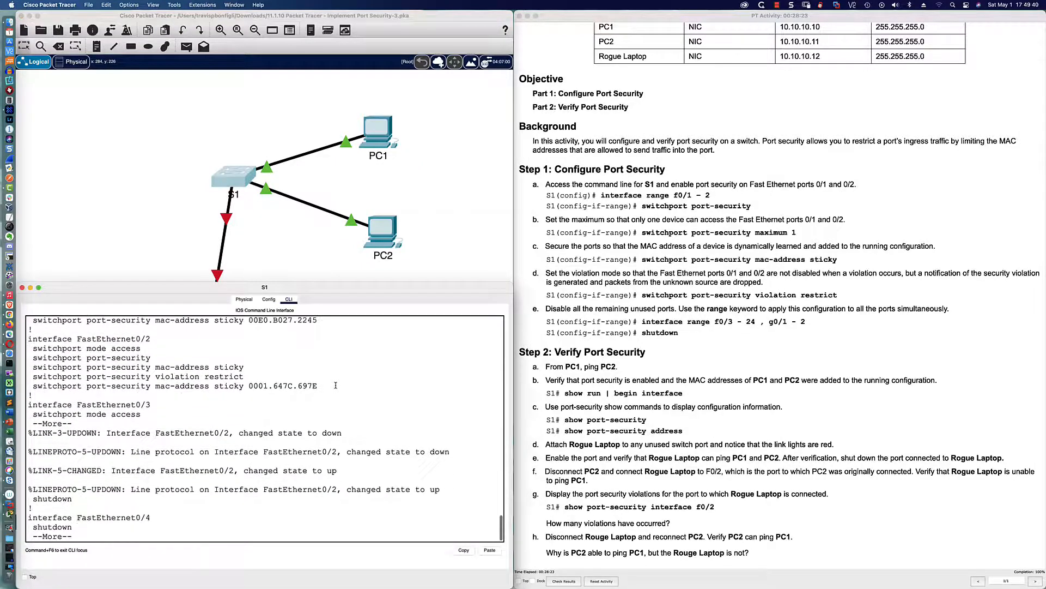
type("qcofn t")
key("Return")
type("conf ")
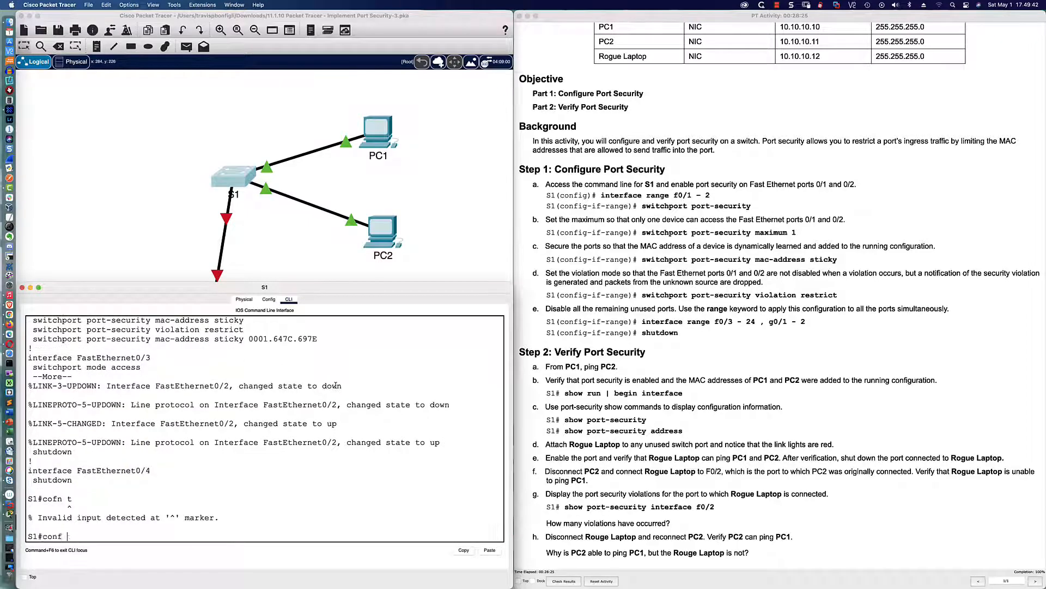
type("t")
key("Return")
type("int fa0/3")
key("Return")
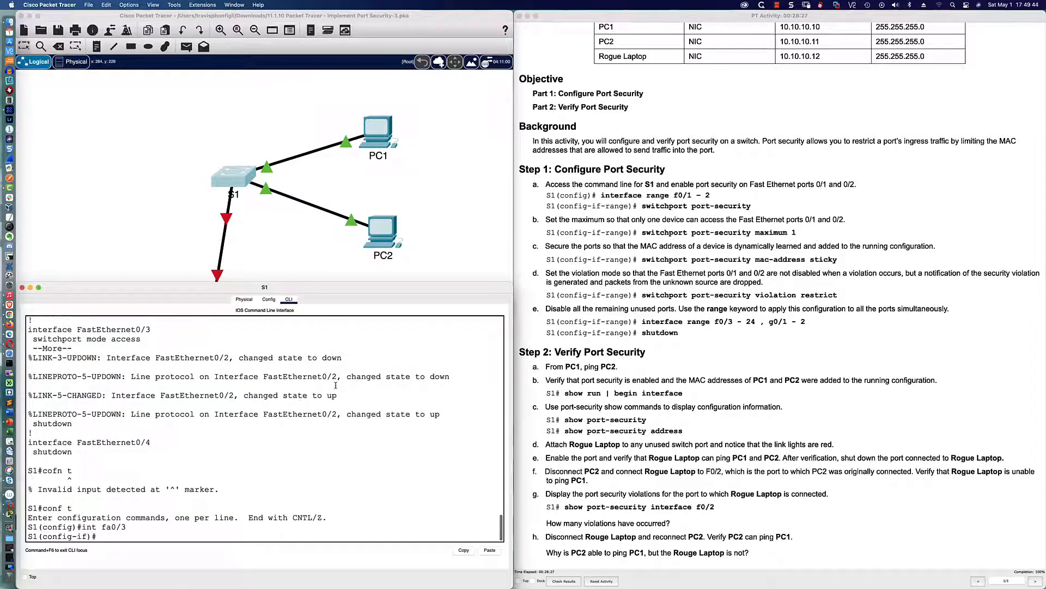
type("no shut")
key("Return")
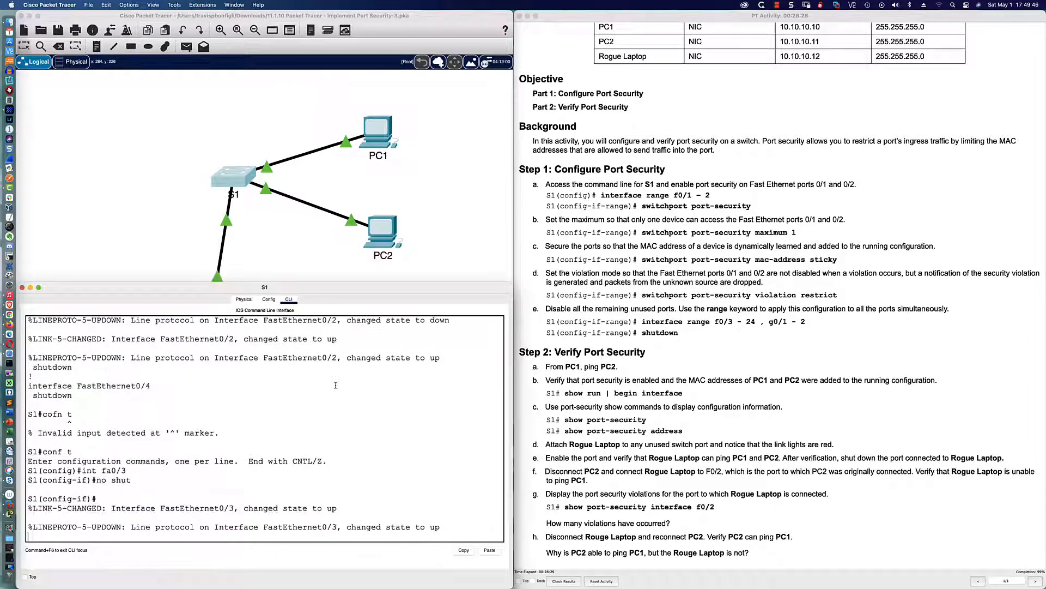
left_click(139, 225)
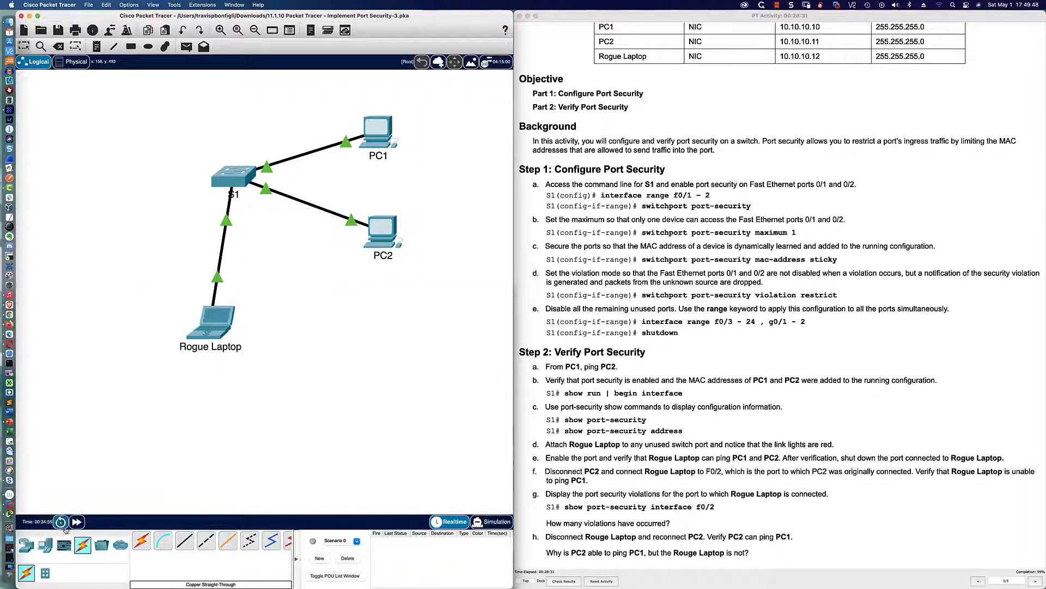
left_click(77, 522)
Step: Ping PC1 at 10.10.10.10 from PC2's command prompt
left_click(381, 230)
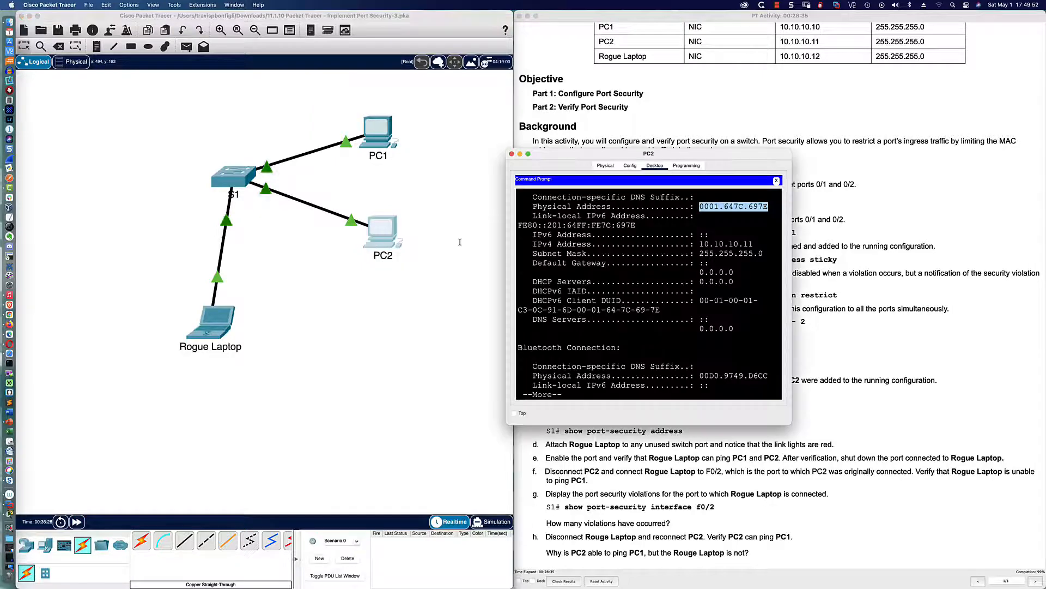
left_click(611, 252)
key("Return")
type("ping")
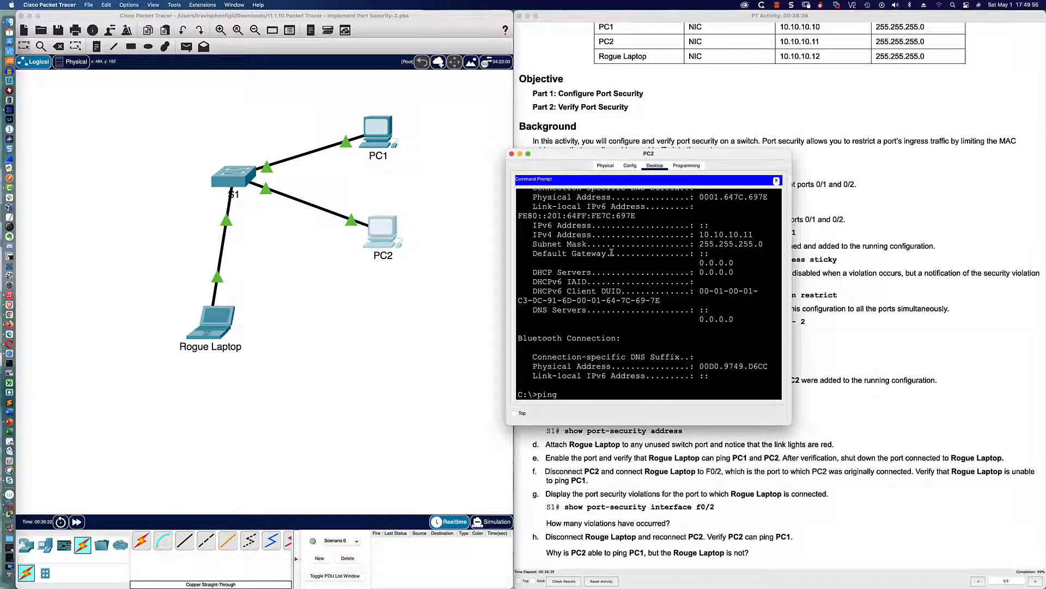
type(" 10.10.10.10")
key("Return")
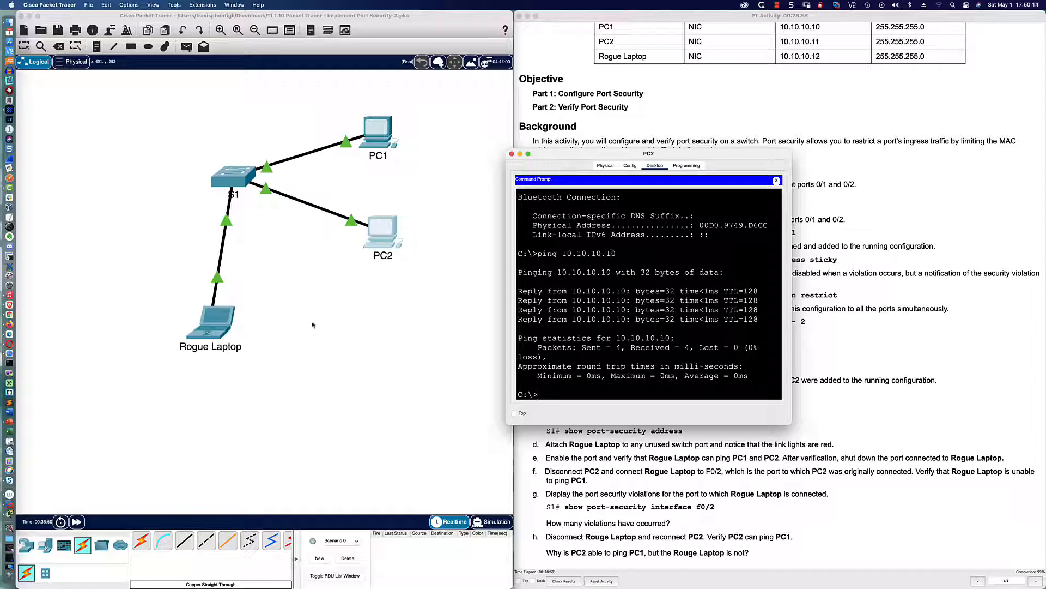
Step: Ping PC1 at 10.10.10.10 from the Rogue Laptop's command prompt
left_click(211, 323)
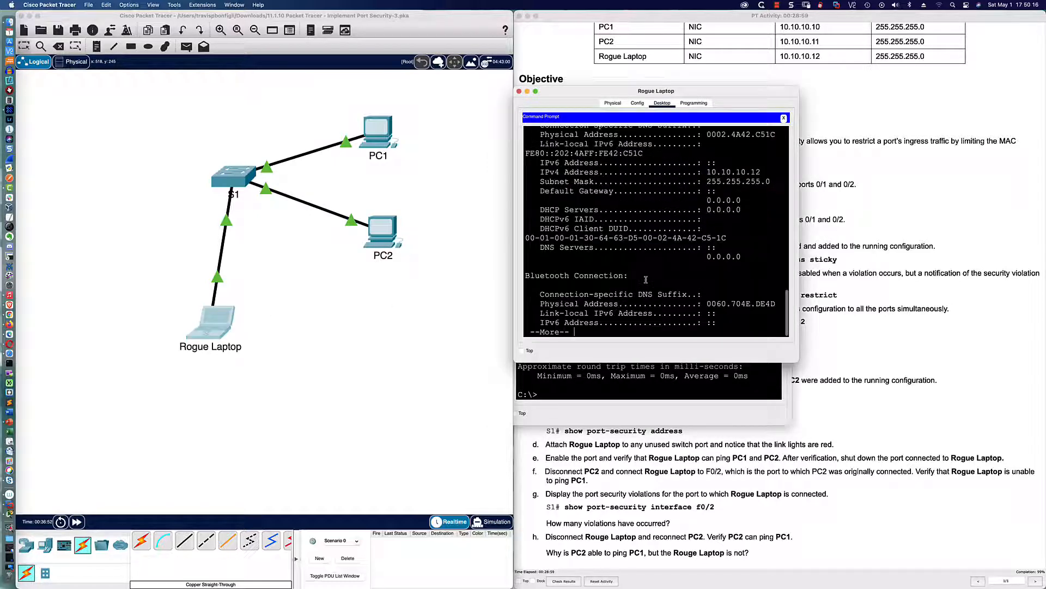
key("space")
type("ping 10.1")
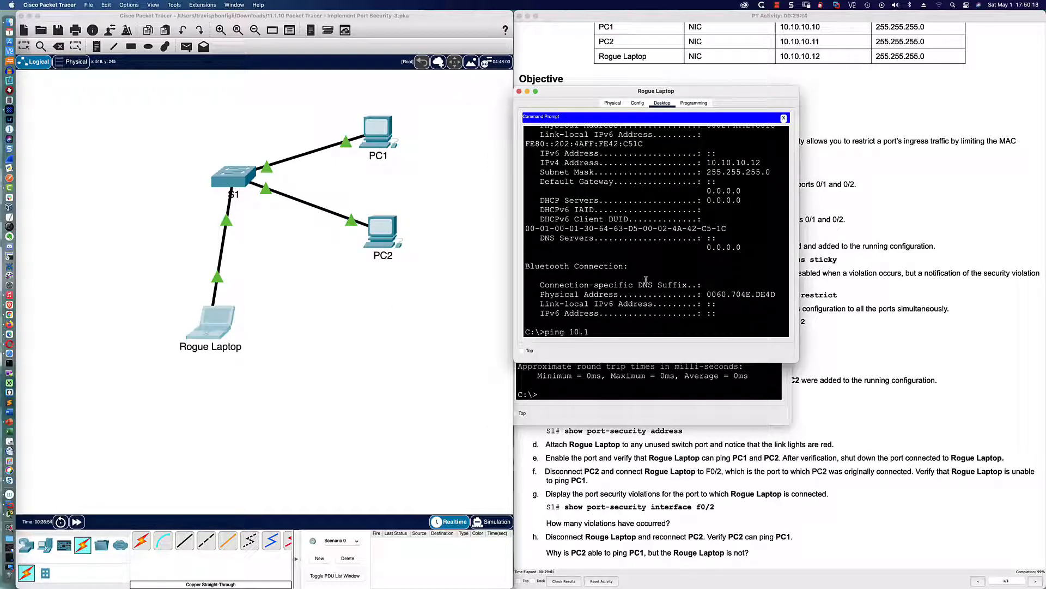
type("0.10.10.")
key("Return")
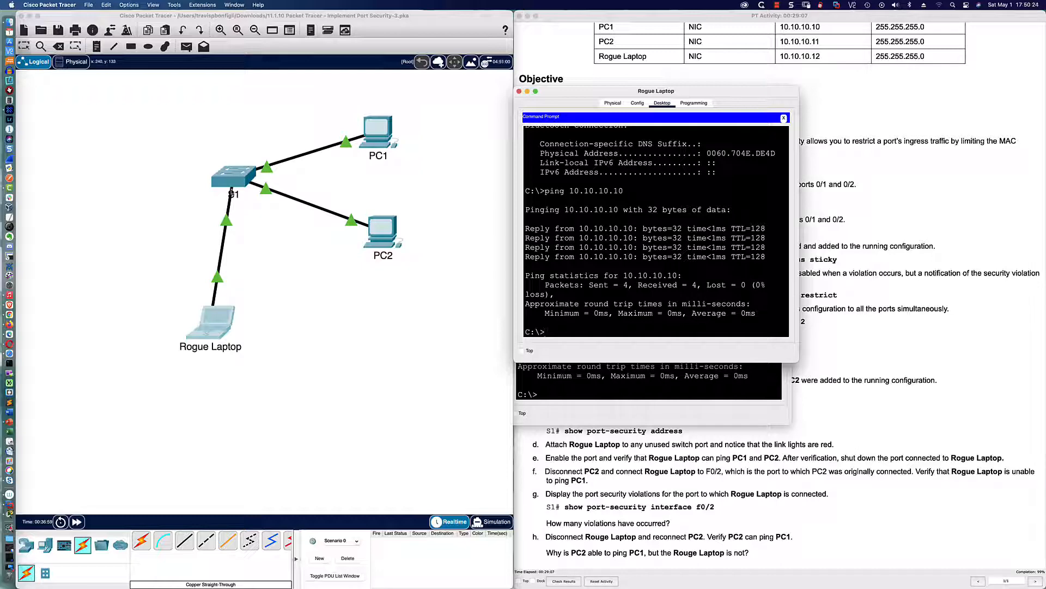
Step: Check the activity results, review the assessment items, and return to the topology with the instructions beside it
left_click(723, 450)
left_click(565, 583)
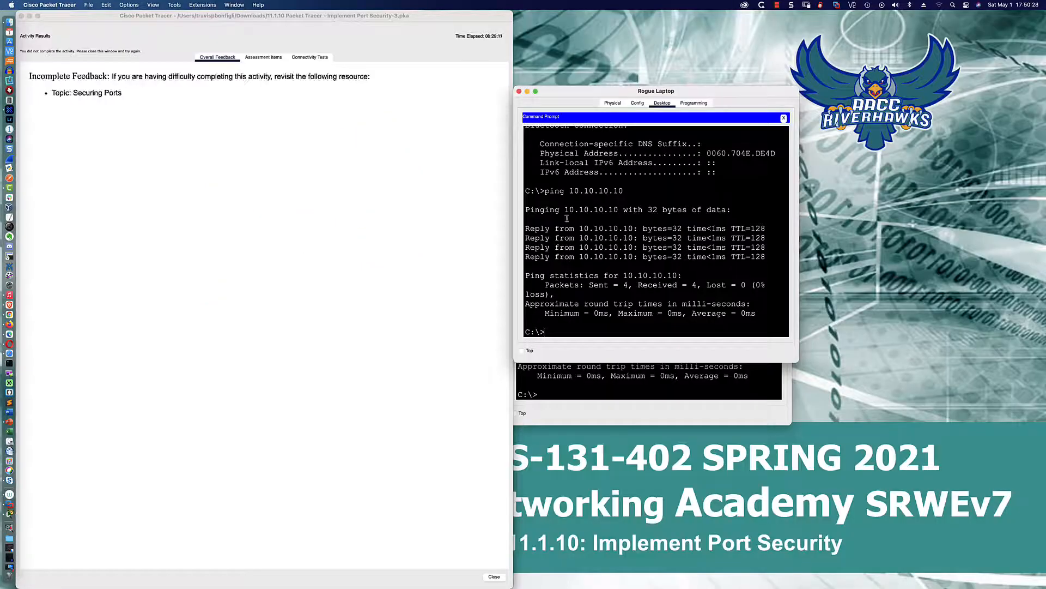
left_click(259, 58)
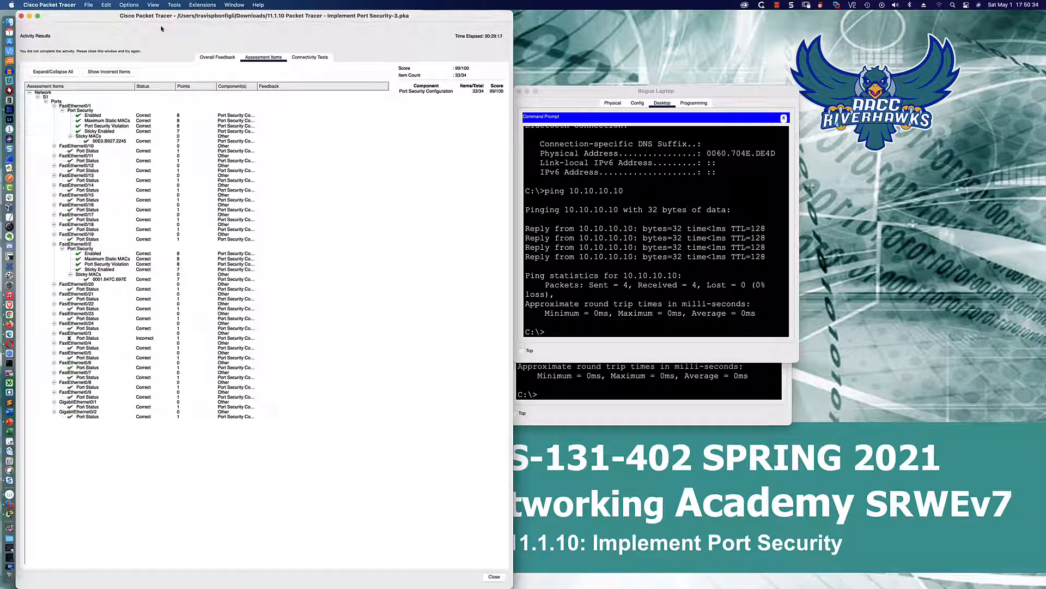
left_click(20, 15)
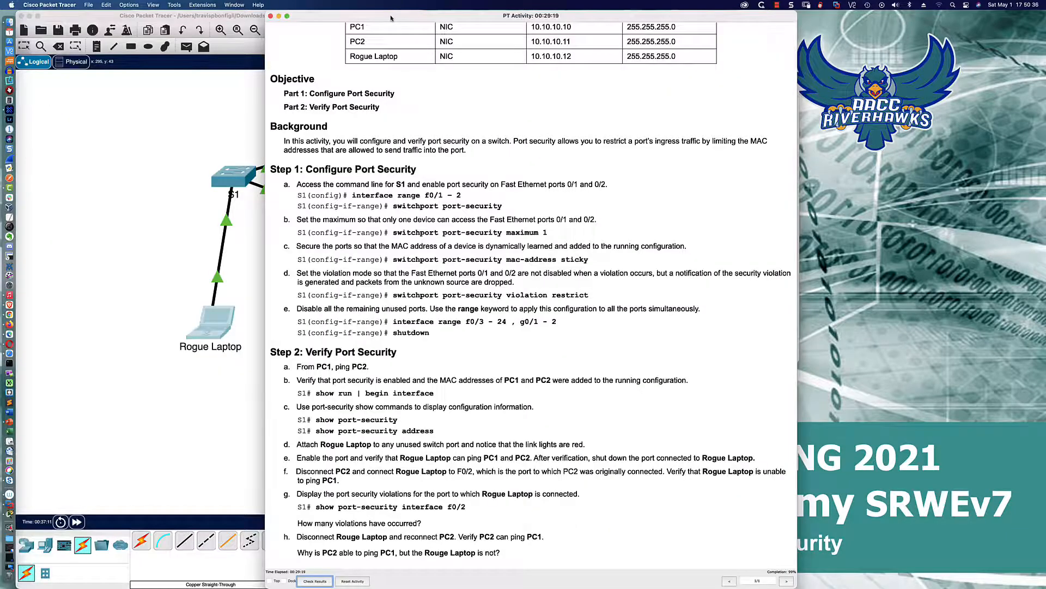
left_click_drag(390, 18, 640, 18)
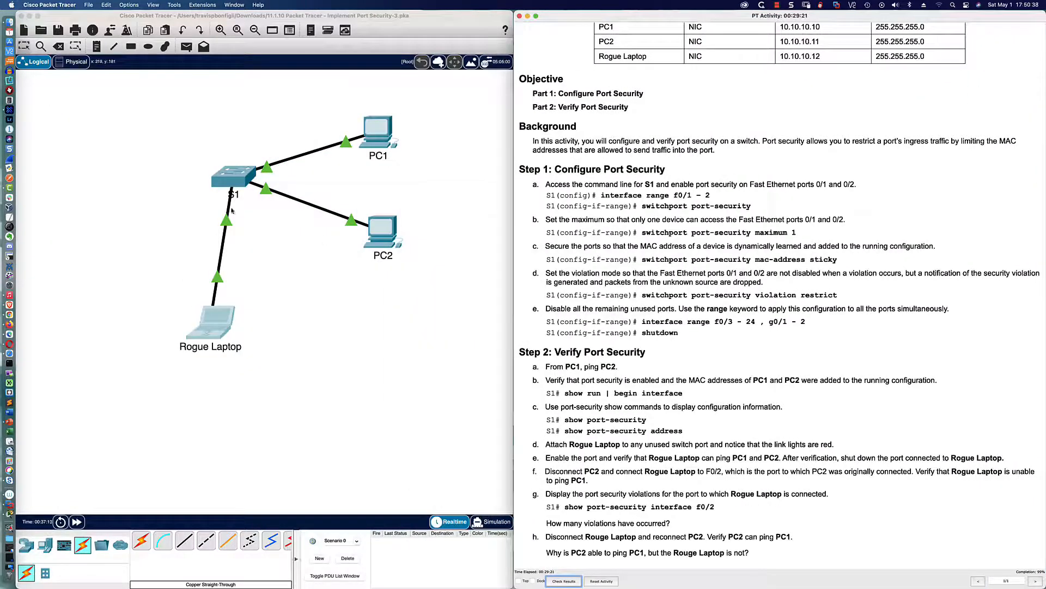
Step: Shut down interface fa0/3 on S1, the port connected to the Rogue Laptop
left_click(236, 182)
key("Return")
key("Return")
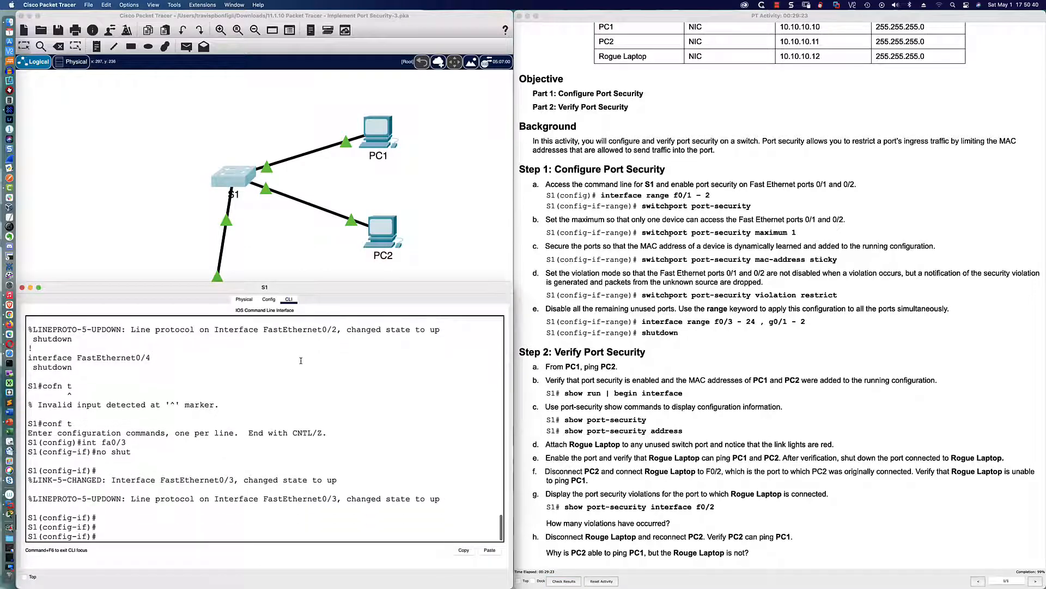
type("int fa0/3")
key("Return")
type("shut")
key("Return")
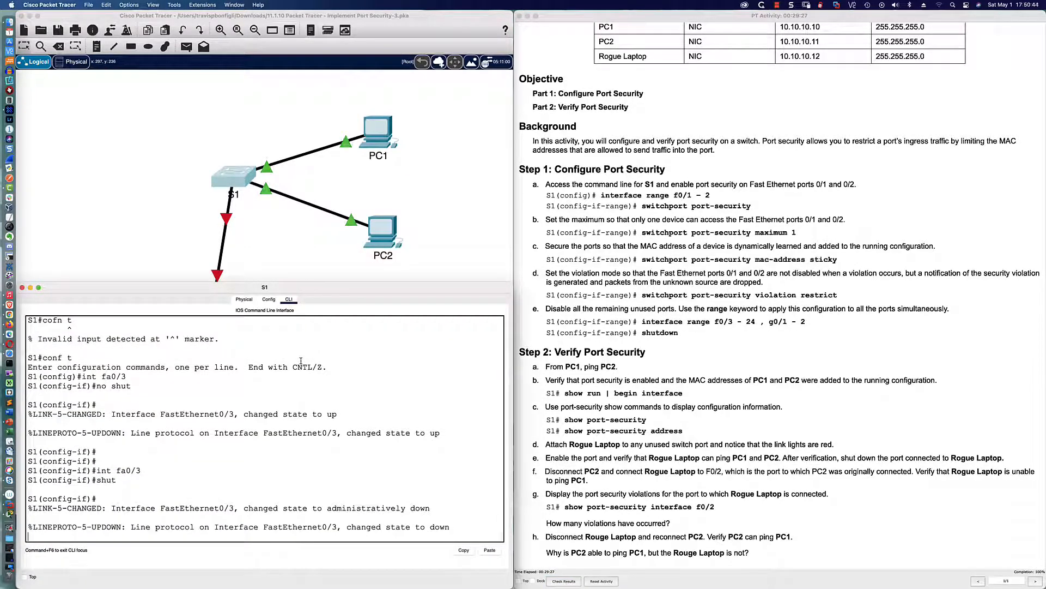
scroll(458, 275, "right", 5)
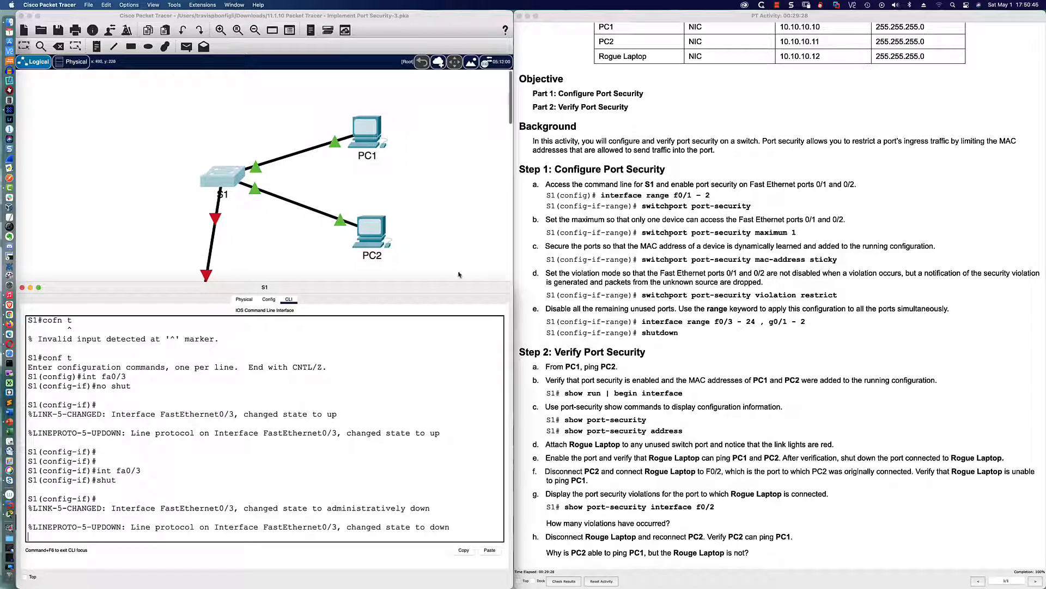